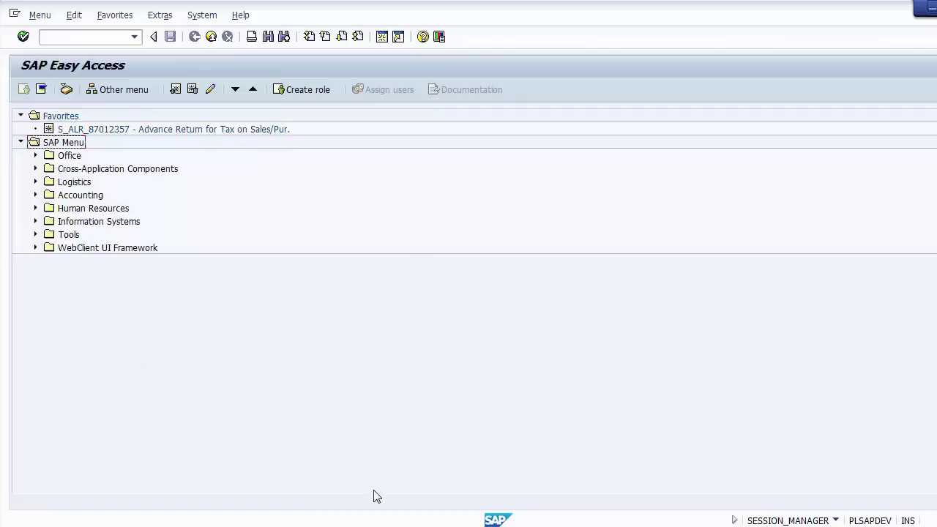
# Run transaction SPRO and display the SAP Reference IMG.
pyautogui.click(92, 38)
pyautogui.write('SPRO')
pyautogui.press('Return')
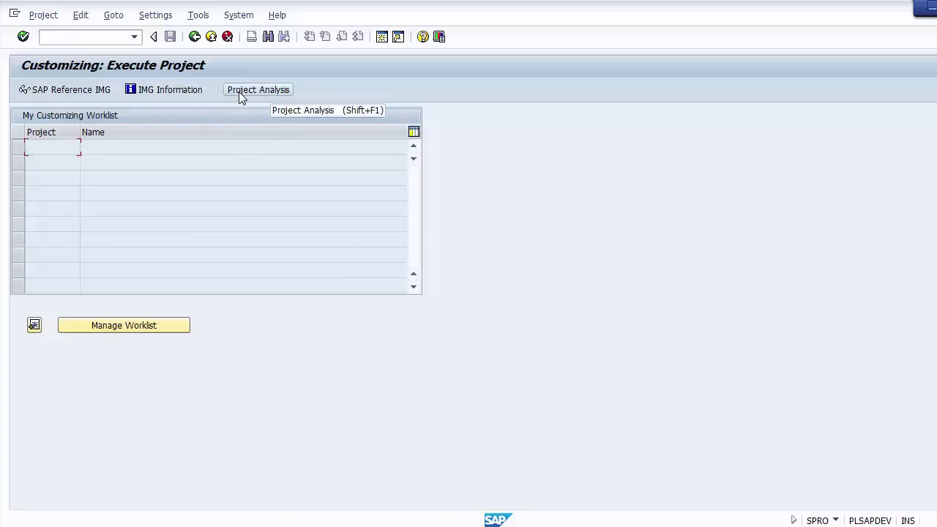
pyautogui.click(70, 93)
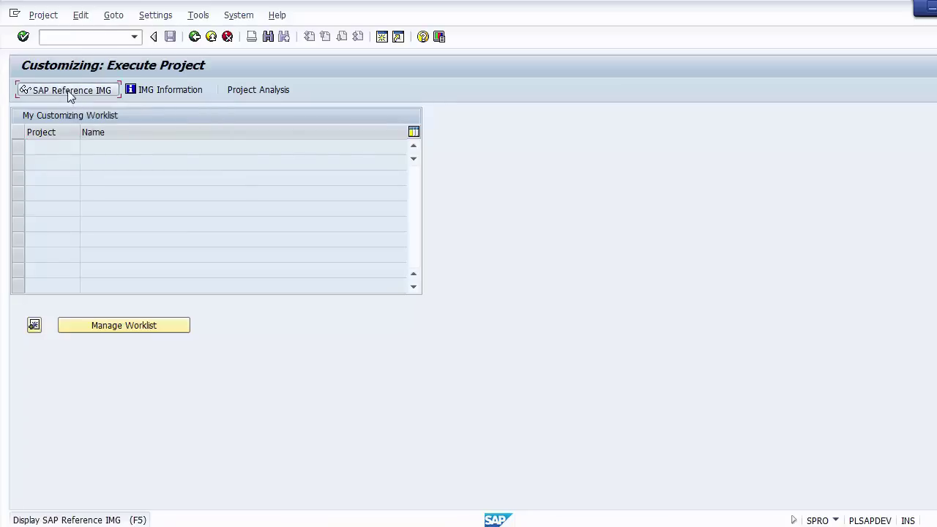
pyautogui.click(69, 91)
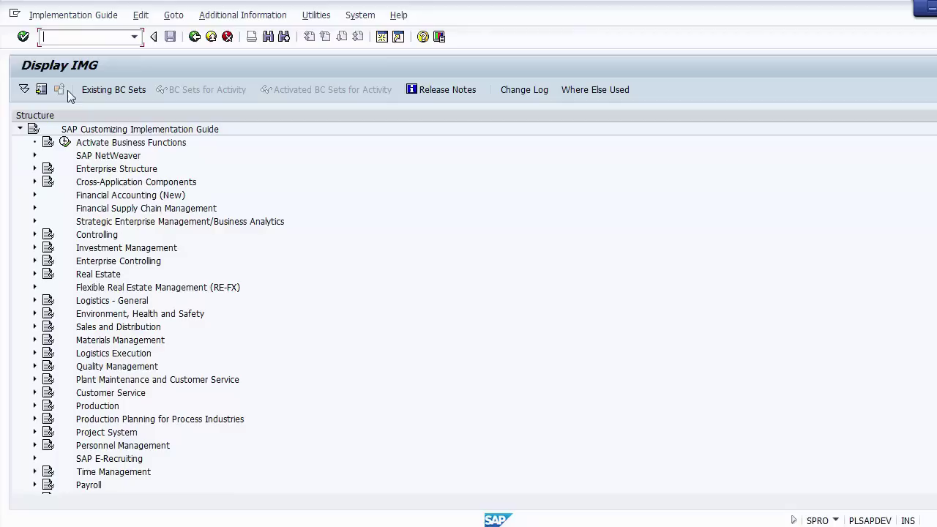
# Look over the application areas of the implementation guide, from Financial Accounting (New) and Controlling to Production Planning and Project System.
pyautogui.click(150, 196)
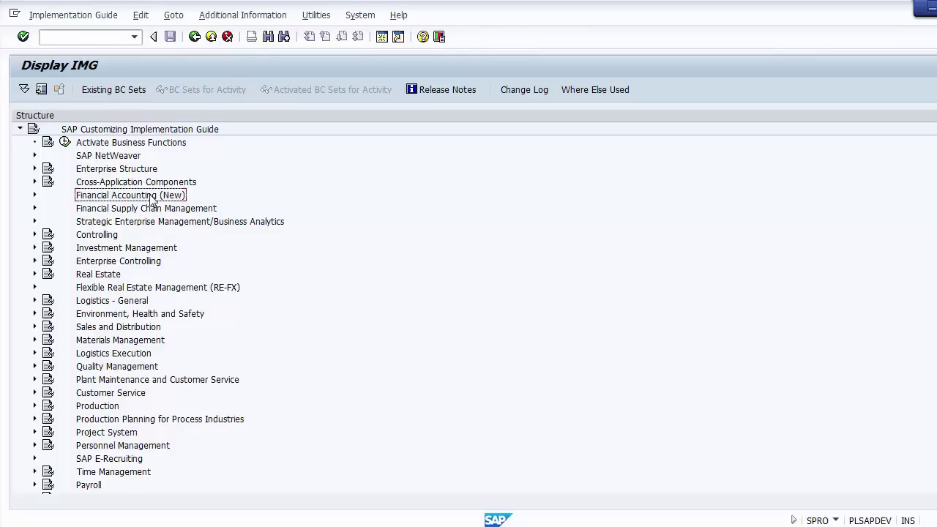
pyautogui.click(110, 235)
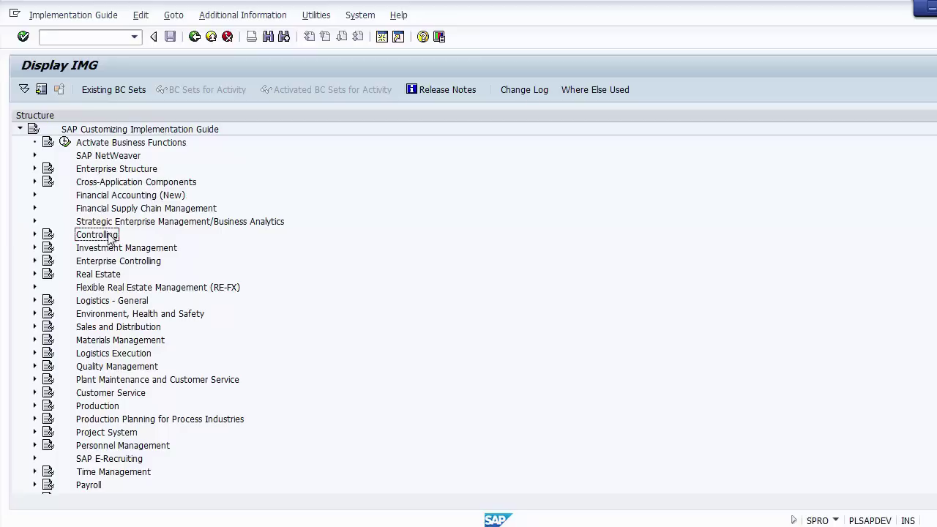
pyautogui.click(107, 331)
pyautogui.click(112, 342)
pyautogui.click(113, 368)
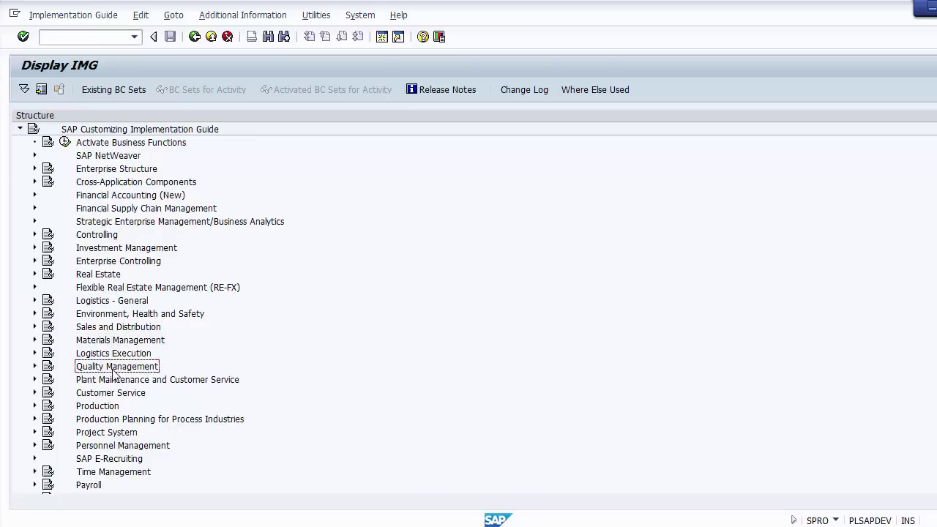
pyautogui.click(119, 436)
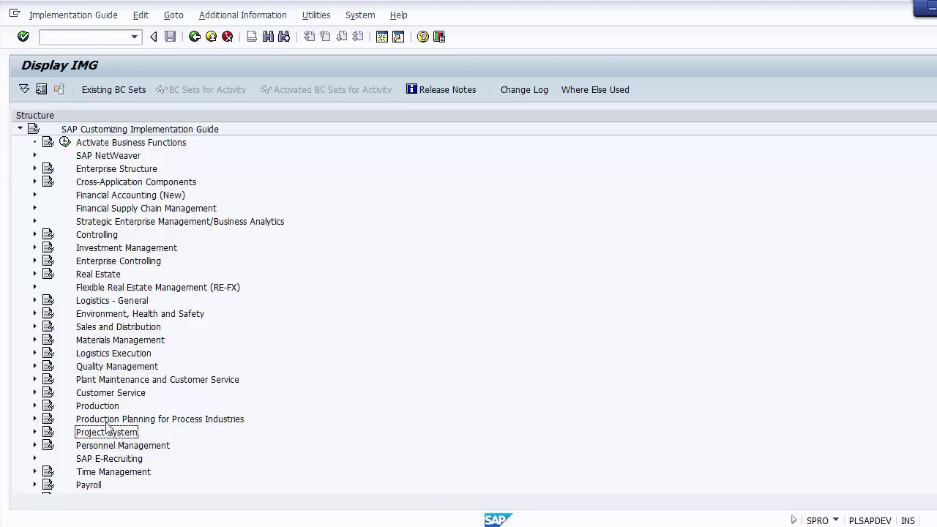
pyautogui.click(104, 421)
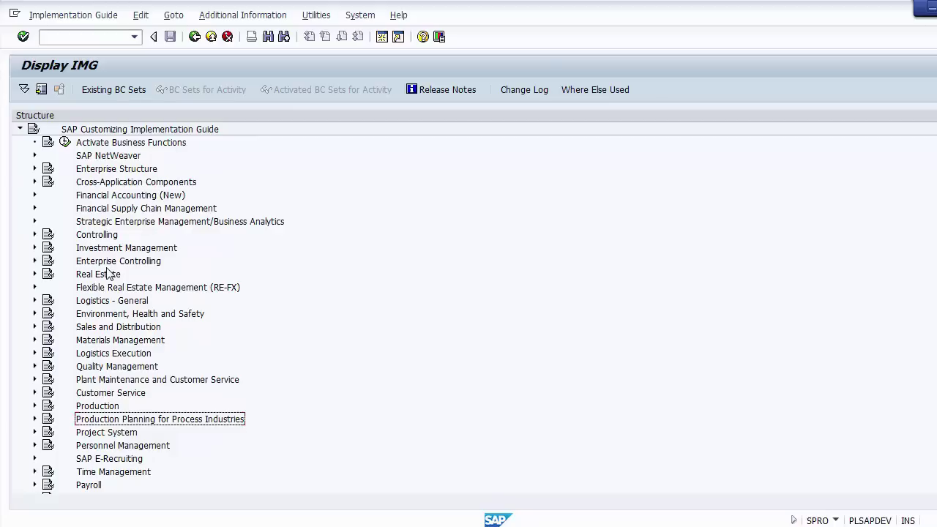
# Expand Enterprise Structure, its Definition node and the Financial Accounting activities beneath it.
pyautogui.click(103, 170)
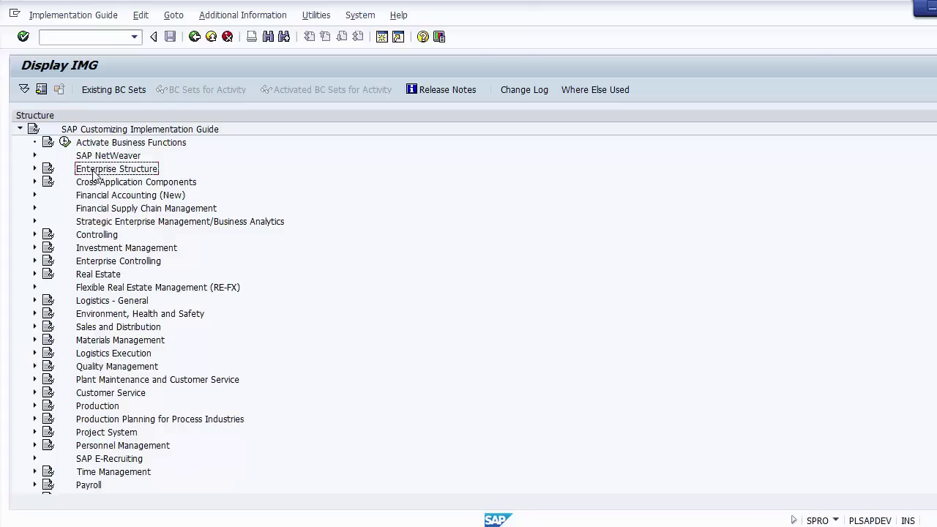
pyautogui.click(34, 169)
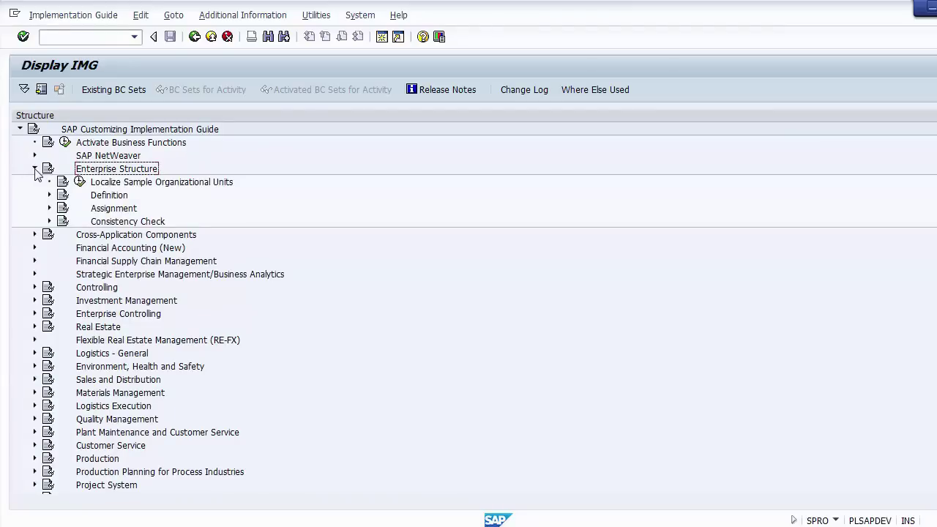
pyautogui.click(34, 169)
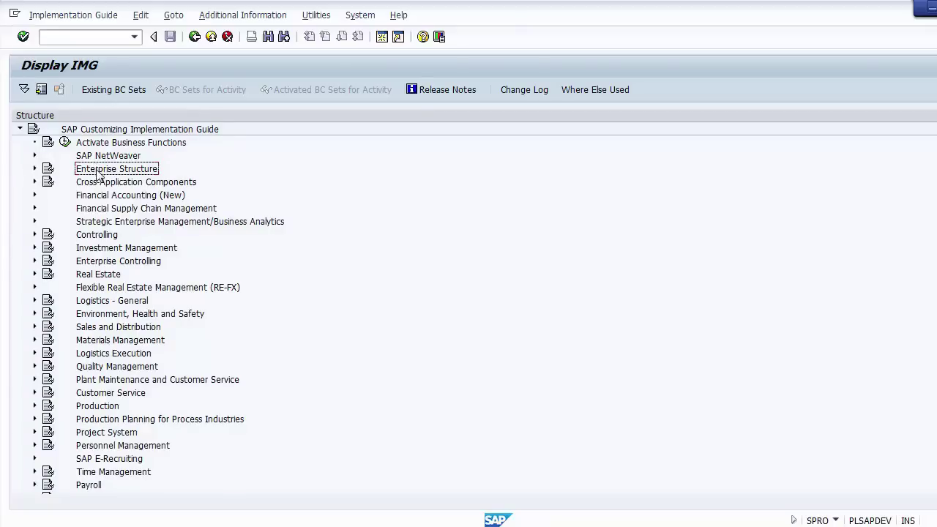
pyautogui.click(34, 168)
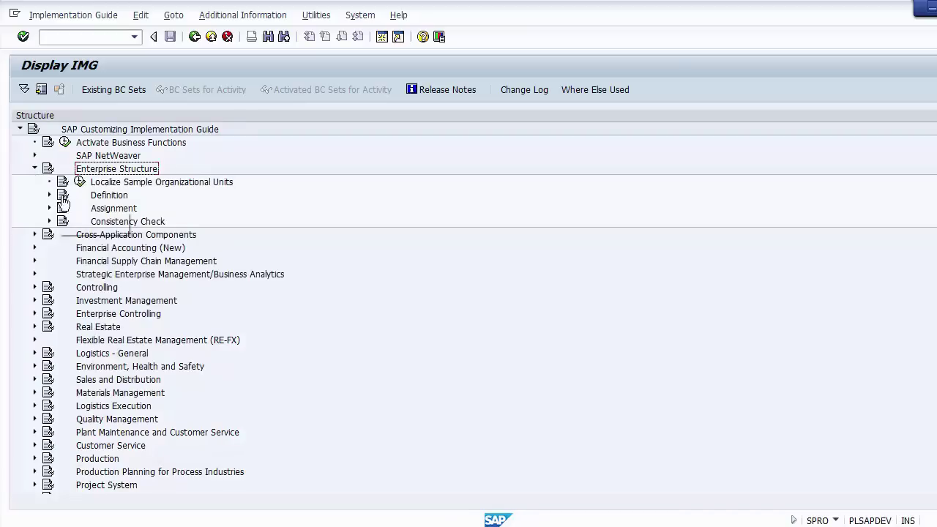
pyautogui.click(94, 199)
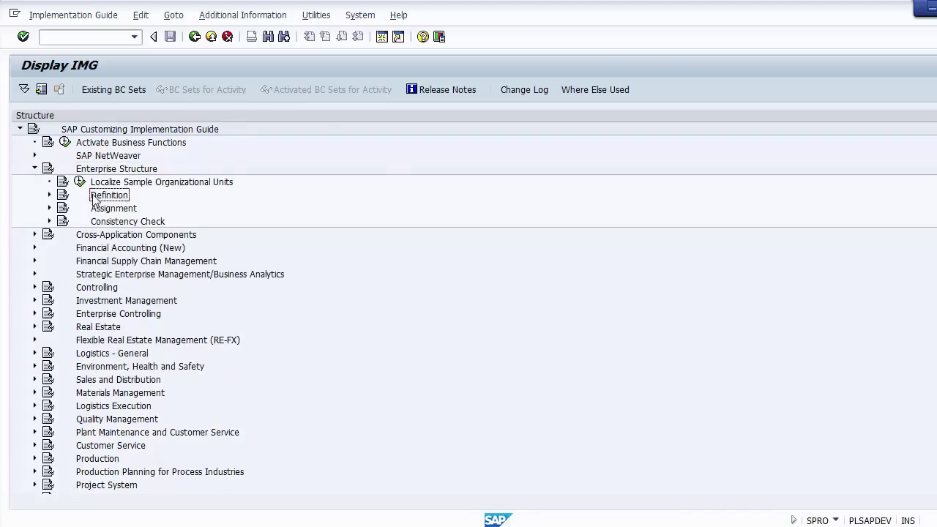
pyautogui.click(50, 195)
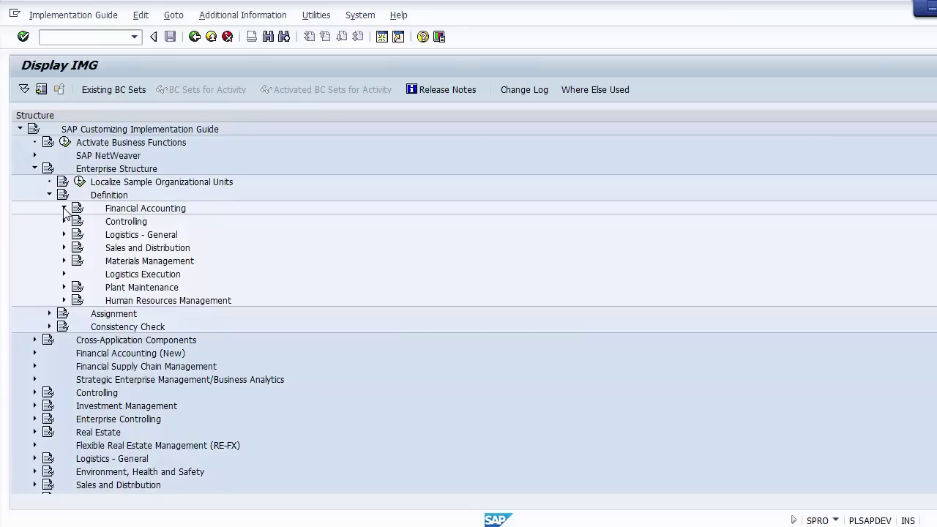
pyautogui.click(64, 208)
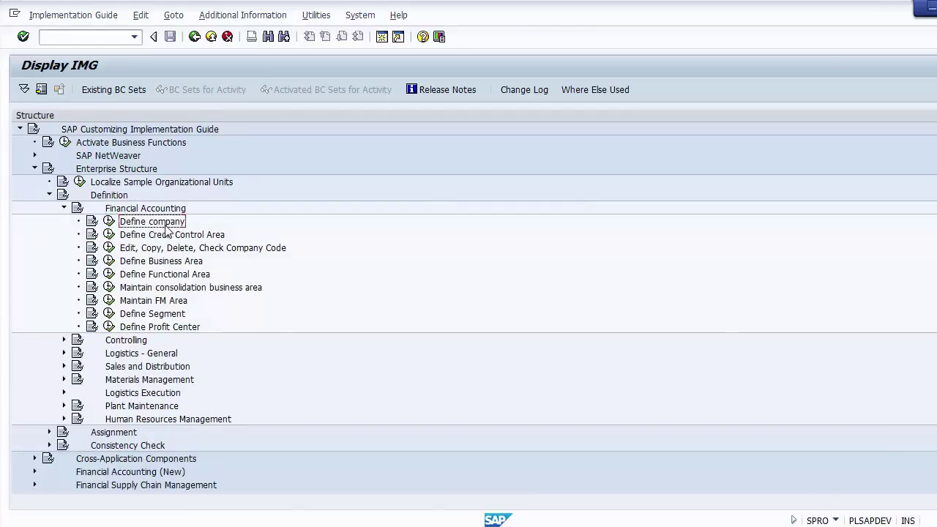
# Switch to the PowerPoint presentation to read the Company slide and return to SAP.
pyautogui.hotkey('alt', 'Tab')
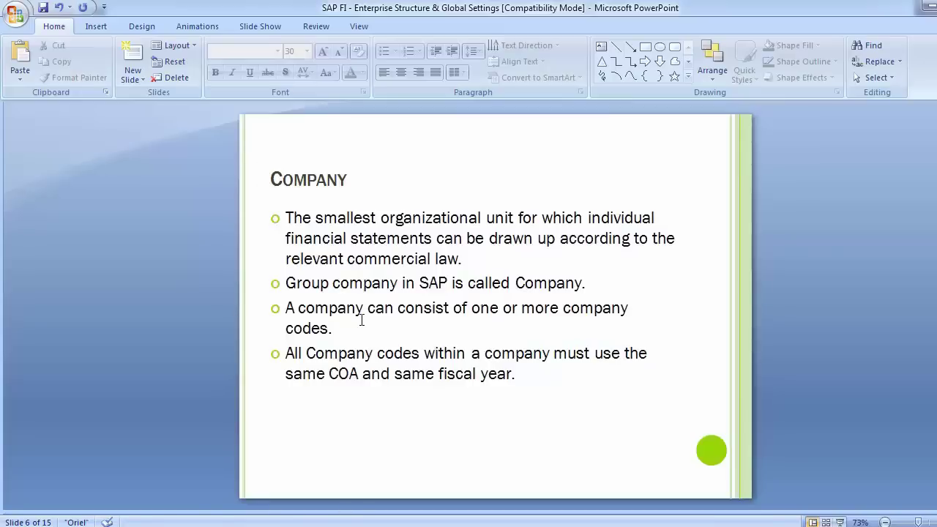
pyautogui.hotkey('alt', 'Tab')
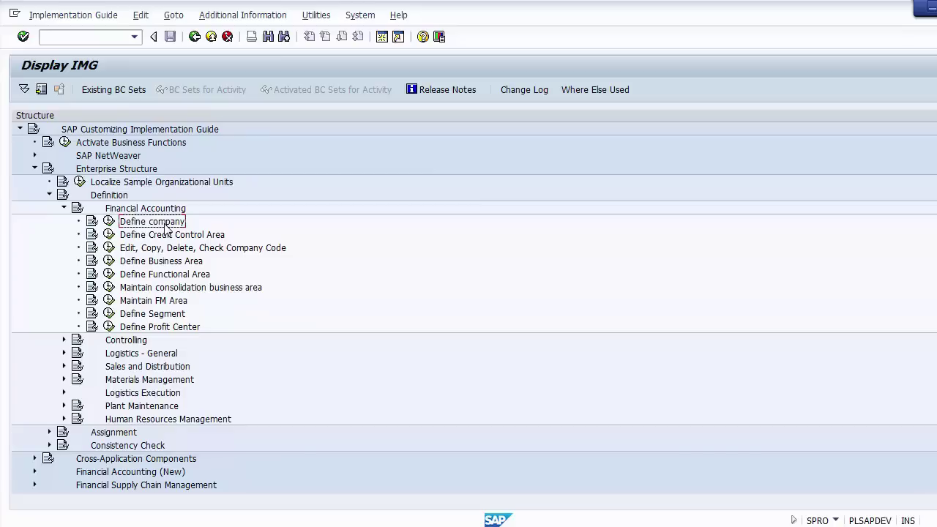
# Execute the Define company activity under Enterprise Structure, Definition, Financial Accounting and start a new company entry.
pyautogui.click(122, 172)
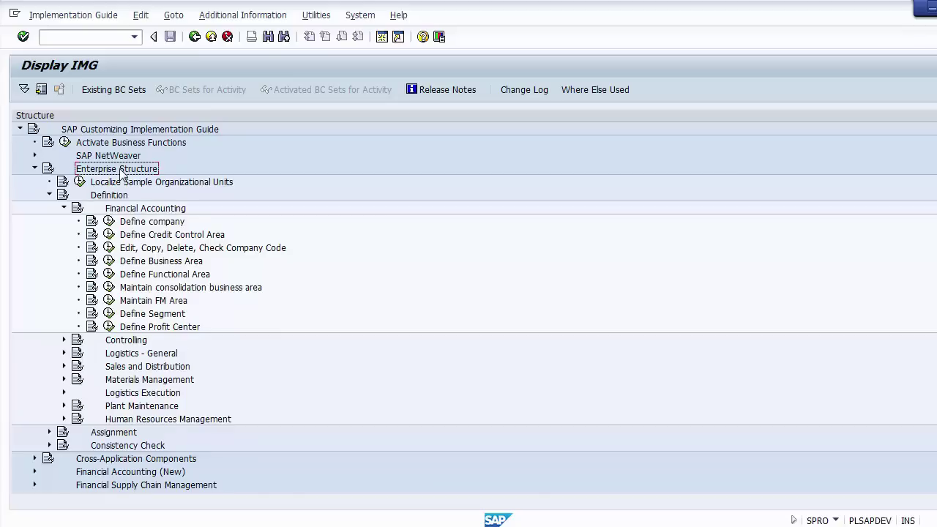
pyautogui.click(110, 196)
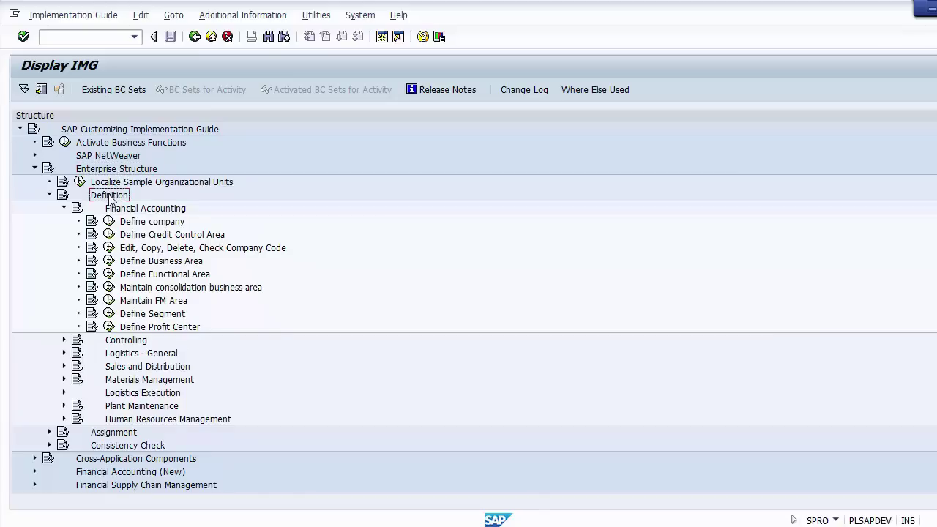
pyautogui.click(124, 211)
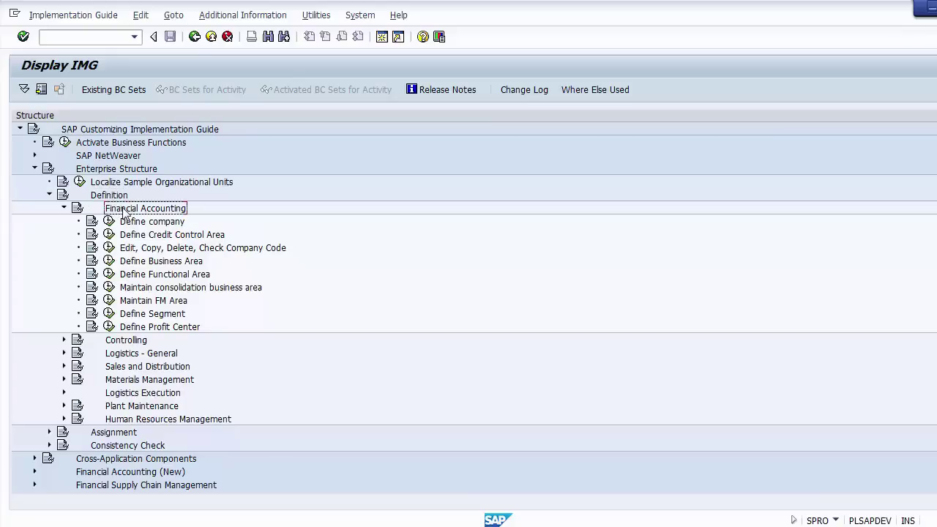
pyautogui.click(148, 226)
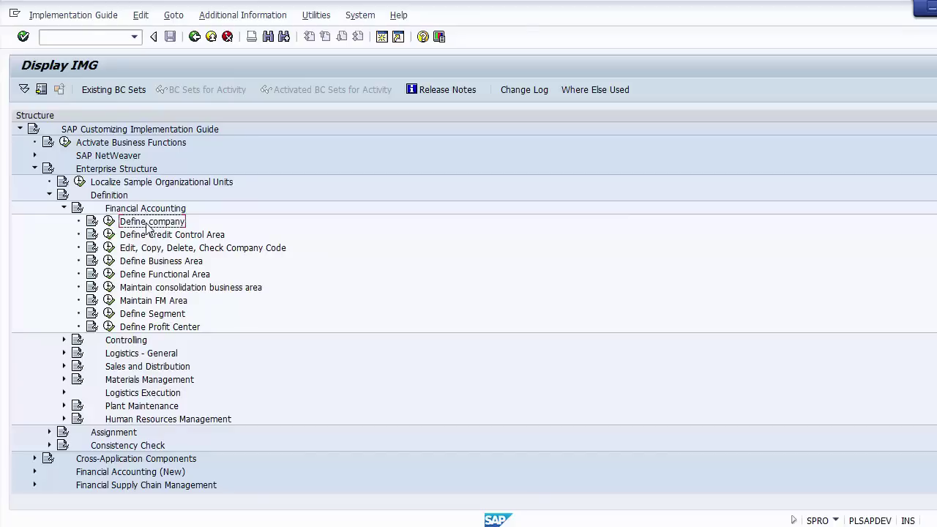
pyautogui.click(109, 222)
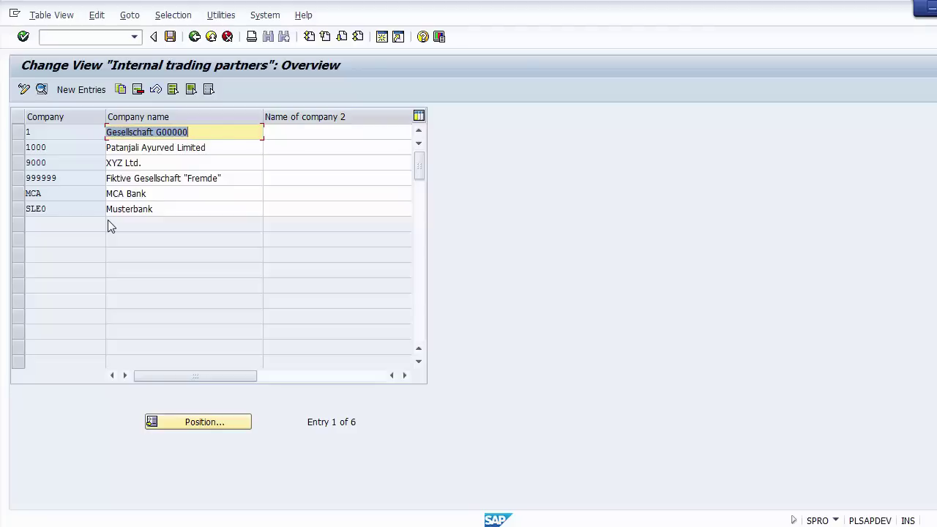
pyautogui.click(81, 90)
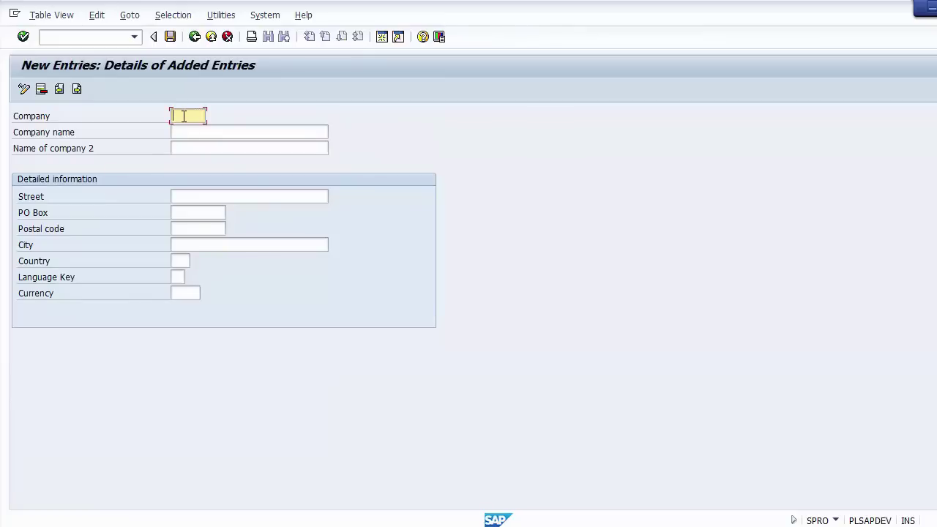
pyautogui.click(186, 229)
pyautogui.click(184, 293)
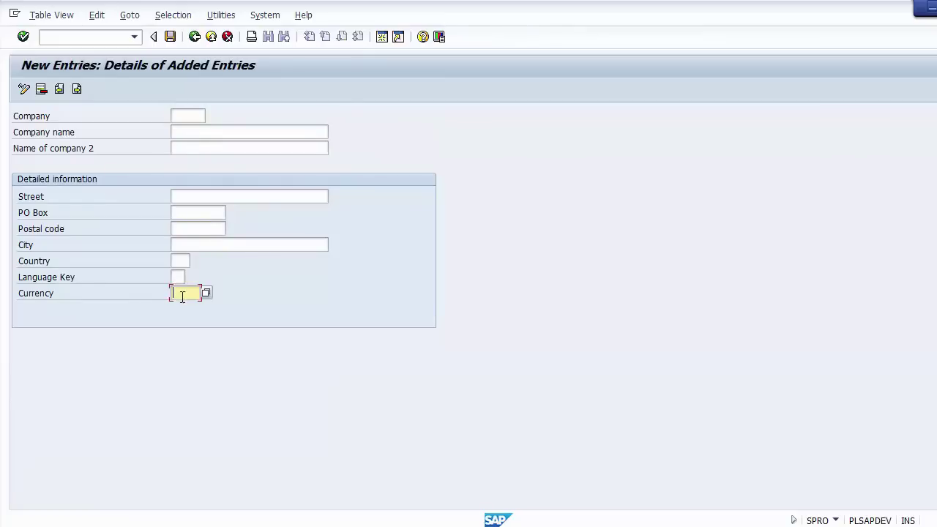
pyautogui.click(181, 114)
pyautogui.click(38, 119)
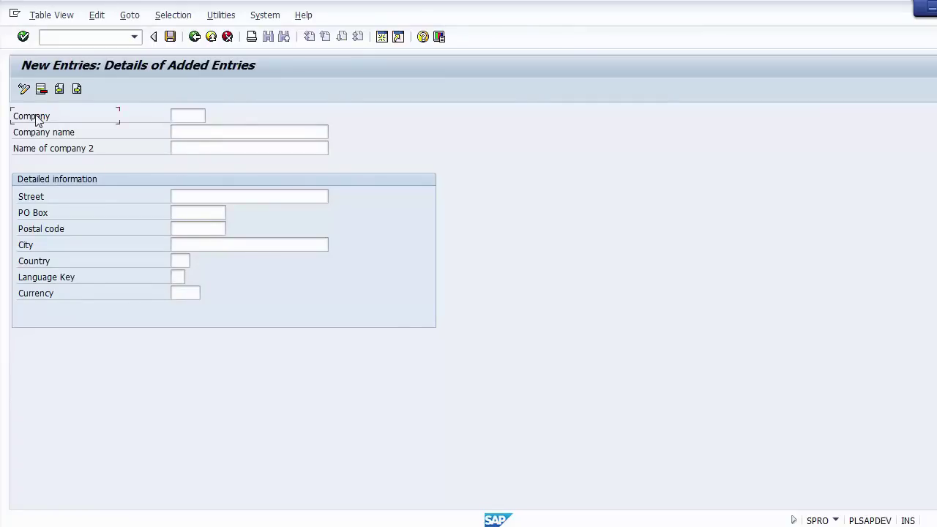
pyautogui.click(187, 115)
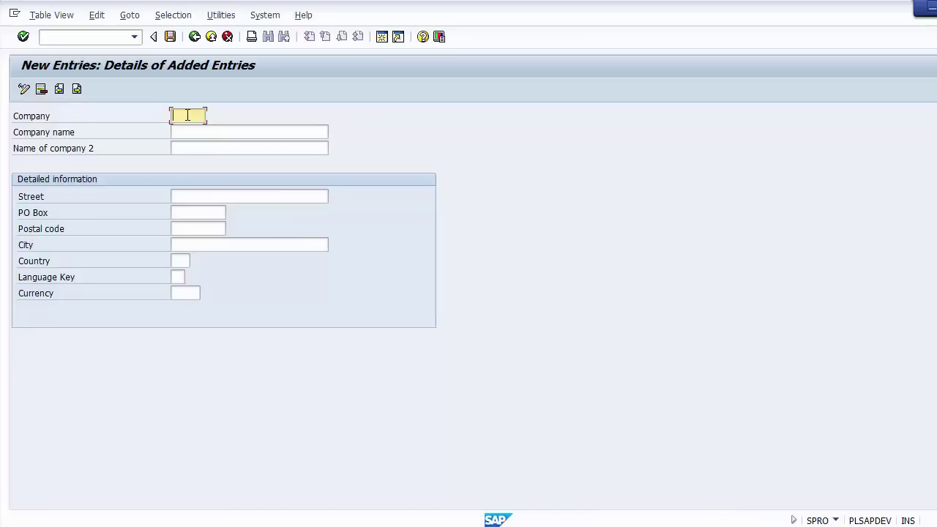
pyautogui.write('10000')
pyautogui.write('0')
pyautogui.press('BackSpace')
pyautogui.press('BackSpace')
pyautogui.press('BackSpace')
pyautogui.press('BackSpace')
pyautogui.press('BackSpace')
pyautogui.press('BackSpace')
# Enter 2000 as the company ID and ABC Group as the company name.
pyautogui.write('2000')
pyautogui.click(206, 132)
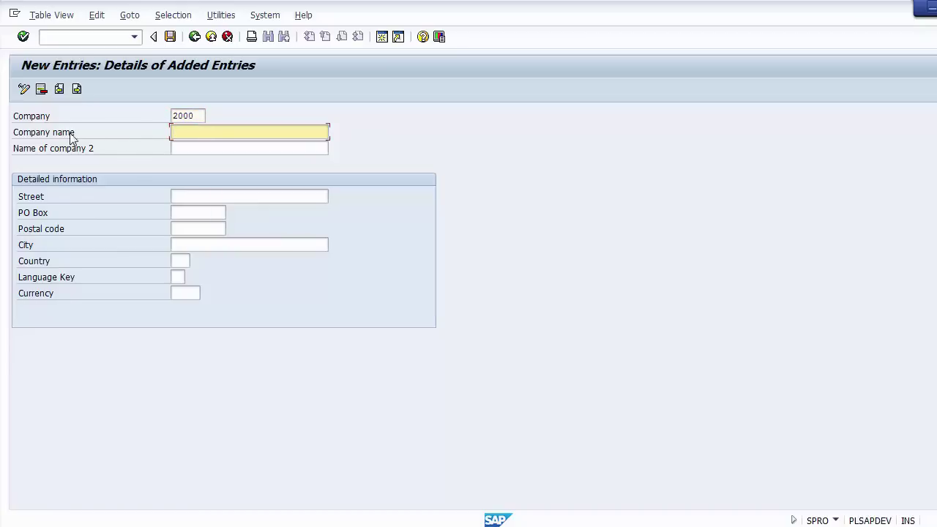
pyautogui.click(64, 135)
pyautogui.click(185, 134)
pyautogui.write('ABC Group')
# Fill in the company's street, PO box, postal code and city in the detailed information.
pyautogui.click(193, 197)
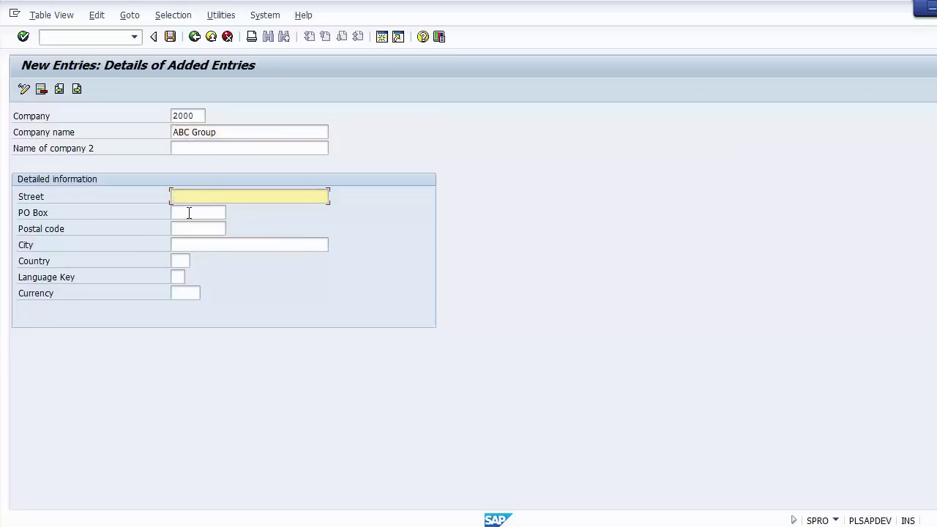
pyautogui.click(189, 212)
pyautogui.click(187, 197)
pyautogui.click(186, 213)
pyautogui.click(183, 198)
pyautogui.write('123')
pyautogui.click(186, 212)
pyautogui.write('656557')
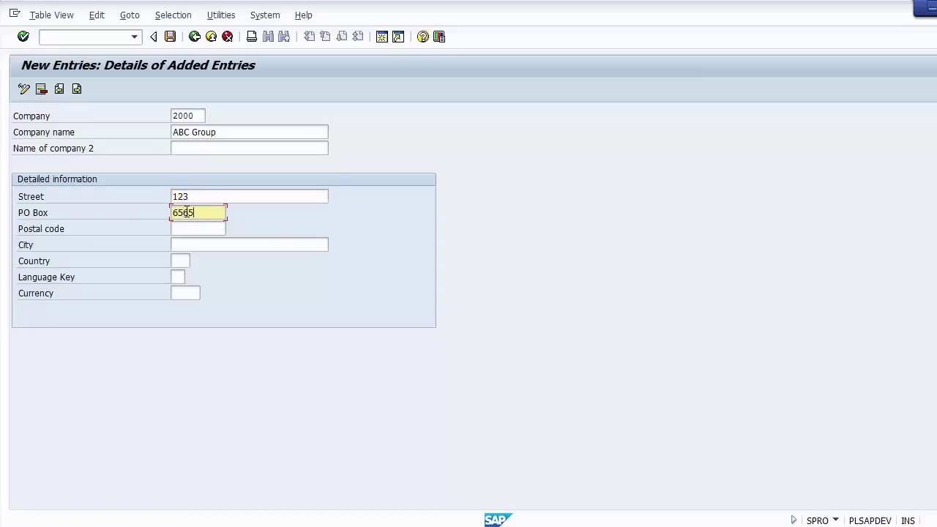
pyautogui.click(192, 228)
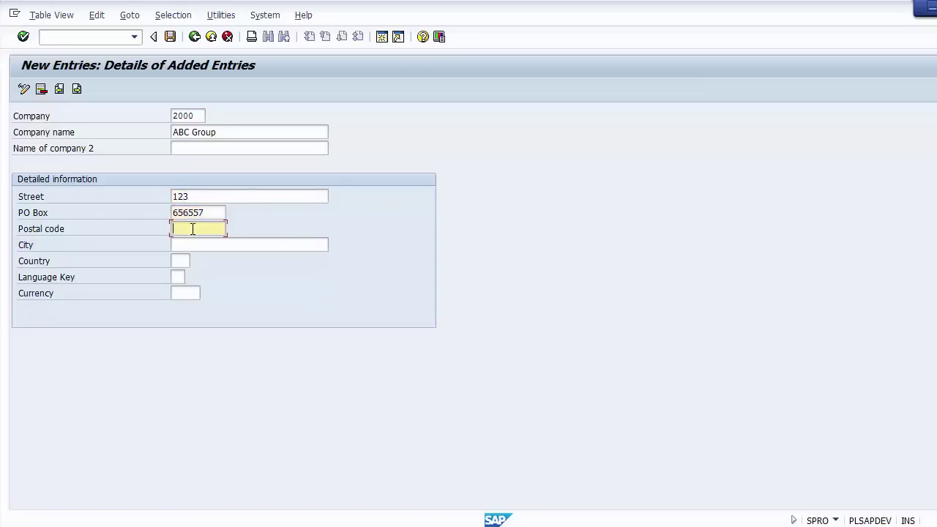
pyautogui.write('443455')
pyautogui.click(197, 245)
pyautogui.write('Texaas')
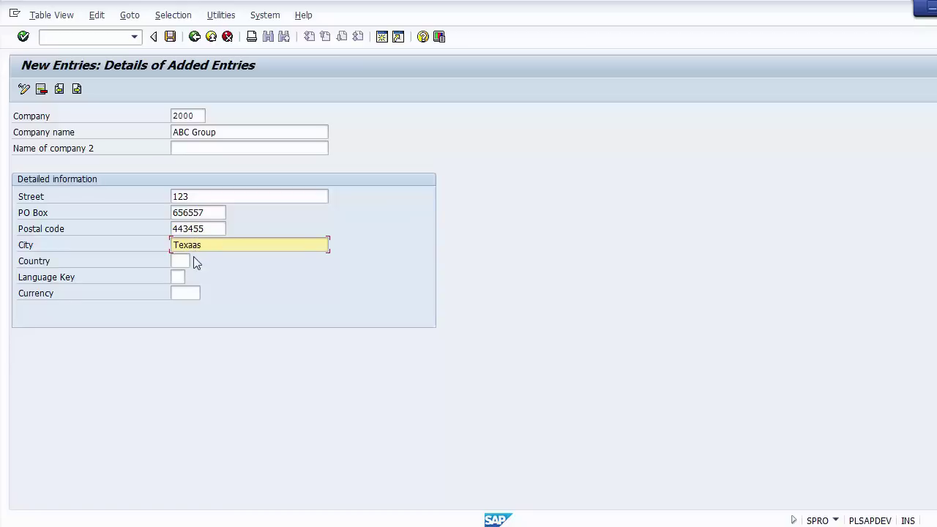
pyautogui.click(188, 260)
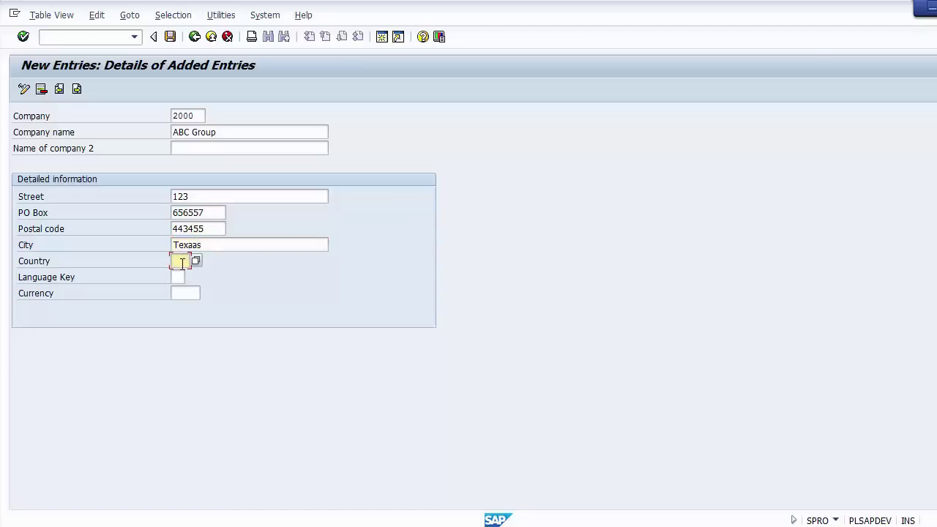
pyautogui.write('US')
pyautogui.press('BackSpace')
pyautogui.press('BackSpace')
# Choose US (USA) from the list of possible entries as the company's country.
pyautogui.click(196, 262)
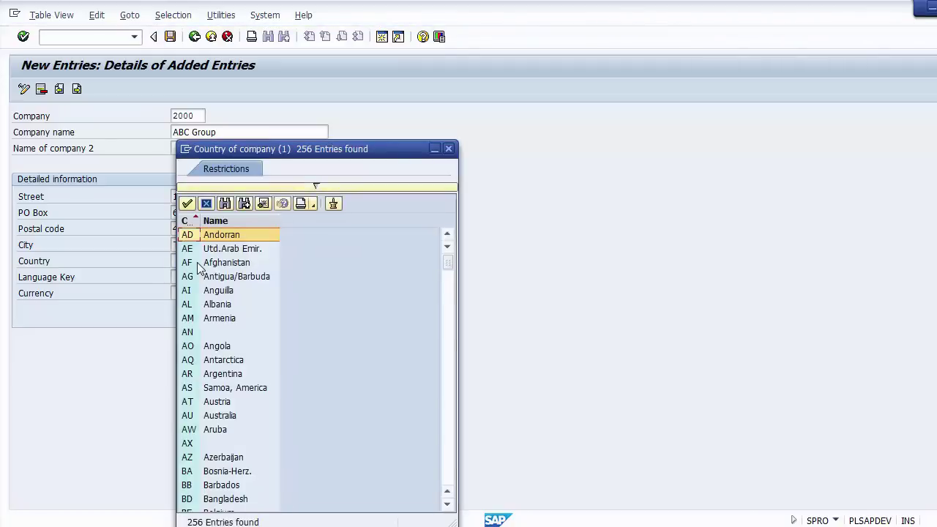
pyautogui.moveTo(264, 154); pyautogui.dragTo(302, 58)
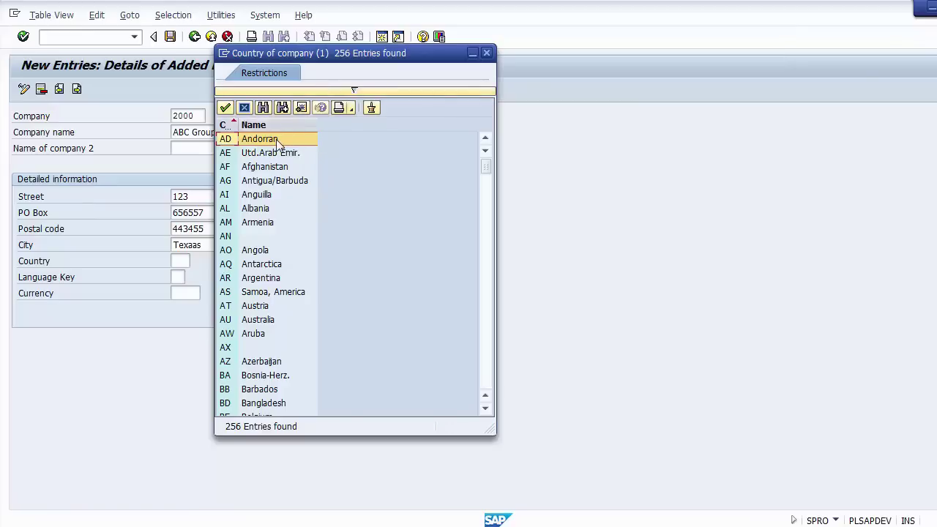
pyautogui.press('pagedown')
pyautogui.press('pagedown')
pyautogui.press('pagedown')
pyautogui.press('pagedown')
pyautogui.press('pagedown')
pyautogui.press('pagedown')
pyautogui.press('pagedown')
pyautogui.press('pagedown')
pyautogui.press('pagedown')
pyautogui.press('pagedown')
pyautogui.press('pagedown')
pyautogui.press('pagedown')
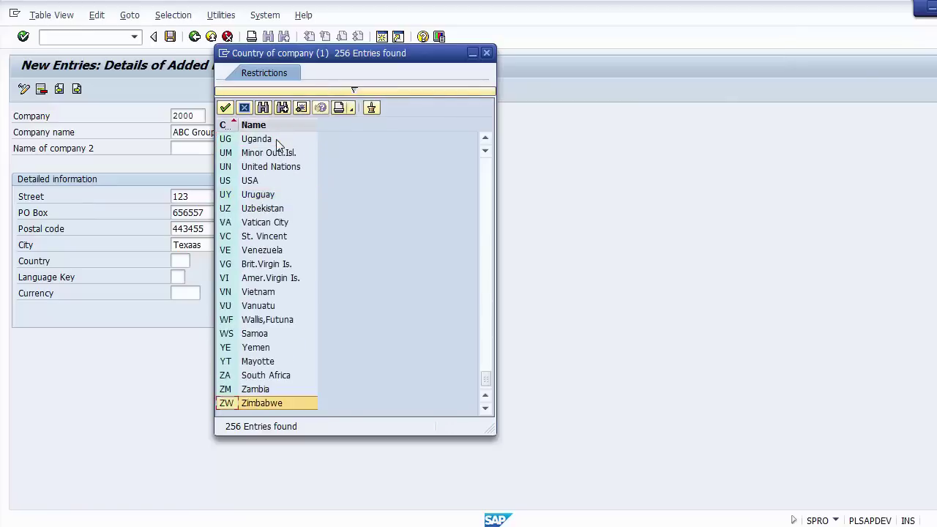
pyautogui.press('Up')
pyautogui.press('Up')
pyautogui.press('Up')
pyautogui.press('Up')
pyautogui.press('Up')
pyautogui.press('Up')
pyautogui.press('Up')
pyautogui.press('Up')
pyautogui.press('Up')
pyautogui.press('Up')
pyautogui.press('Up')
pyautogui.press('Up')
pyautogui.press('Up')
pyautogui.press('Up')
pyautogui.press('Up')
pyautogui.press('Up')
pyautogui.press('Up')
pyautogui.press('Up')
pyautogui.press('Up')
pyautogui.press('Down')
pyautogui.press('Down')
pyautogui.press('Down')
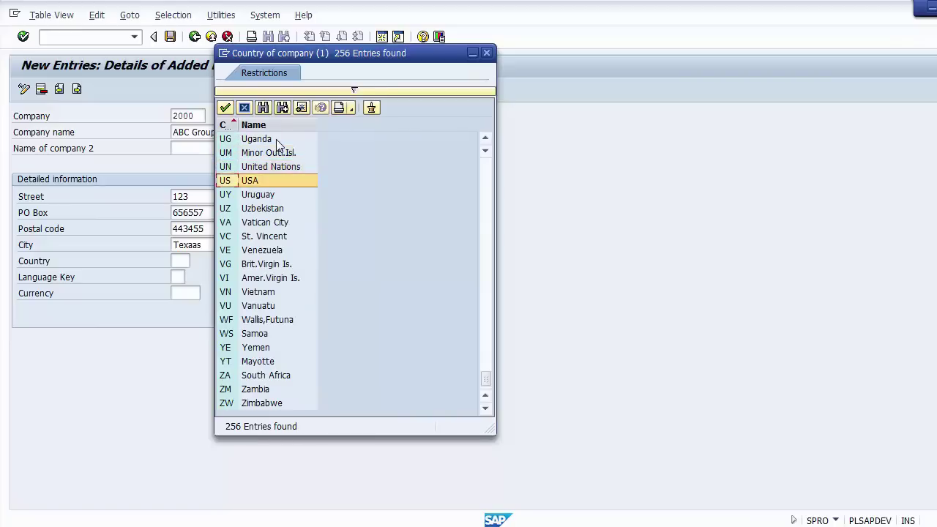
pyautogui.press('Return')
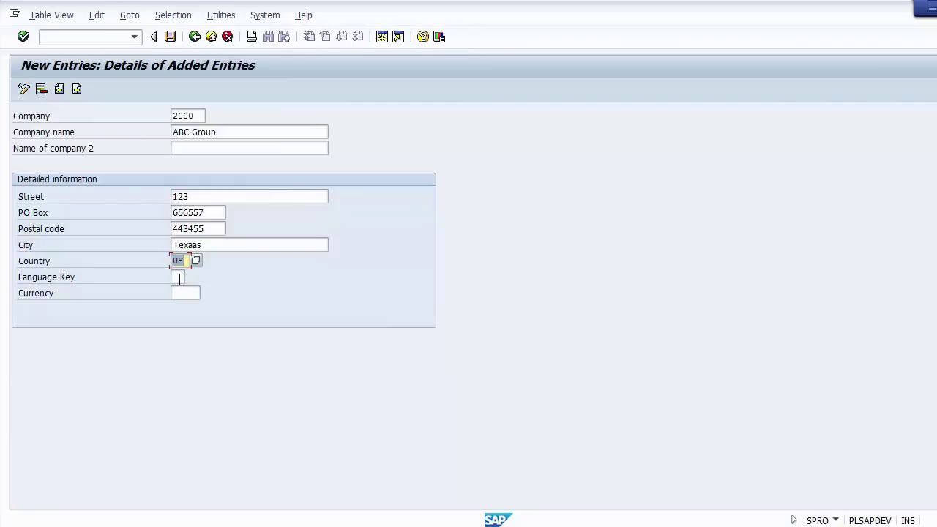
# Choose EN (English) from the available languages as the company's language key.
pyautogui.click(177, 277)
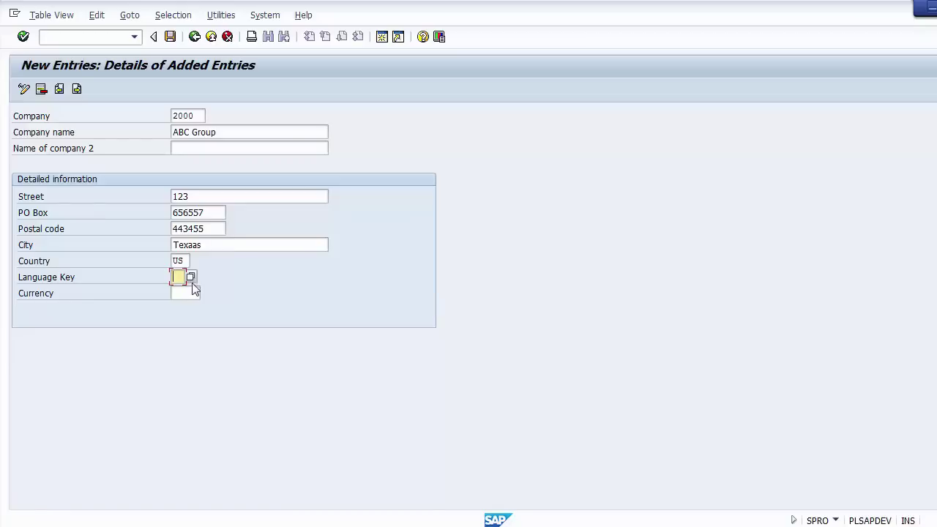
pyautogui.click(191, 279)
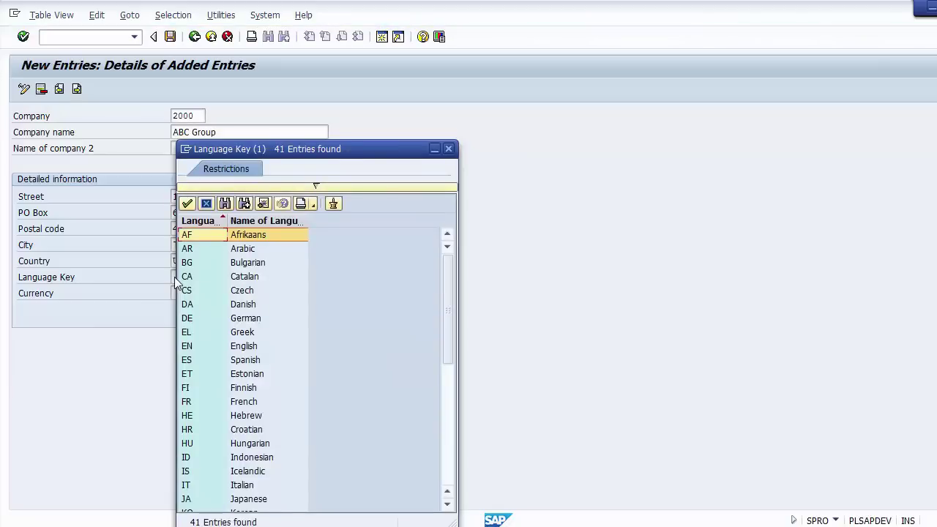
pyautogui.moveTo(278, 148); pyautogui.dragTo(403, 24)
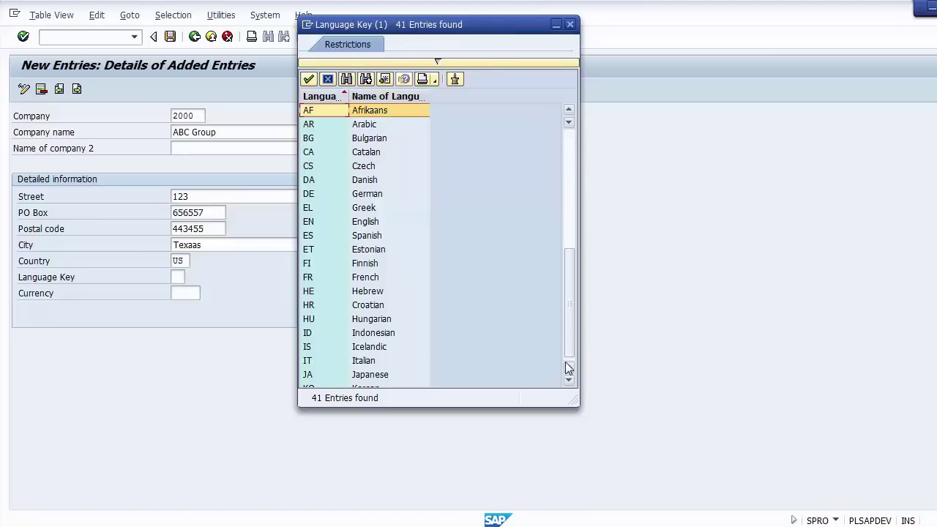
pyautogui.click(568, 122)
pyautogui.moveTo(569, 145); pyautogui.dragTo(566, 125)
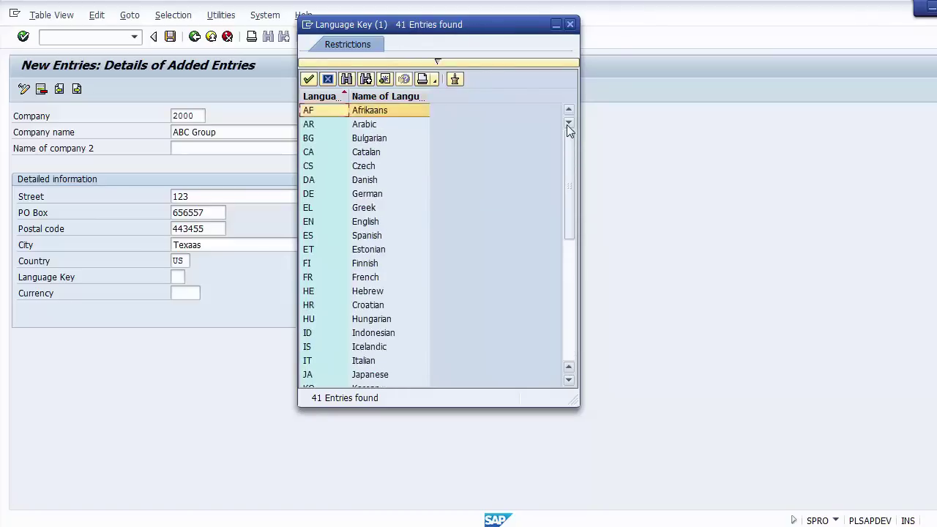
pyautogui.click(366, 223)
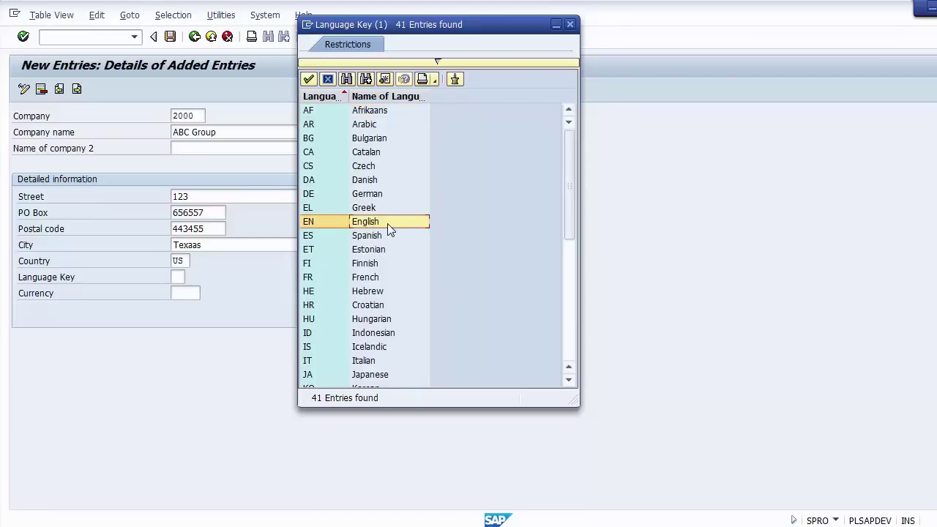
pyautogui.doubleClick(366, 223)
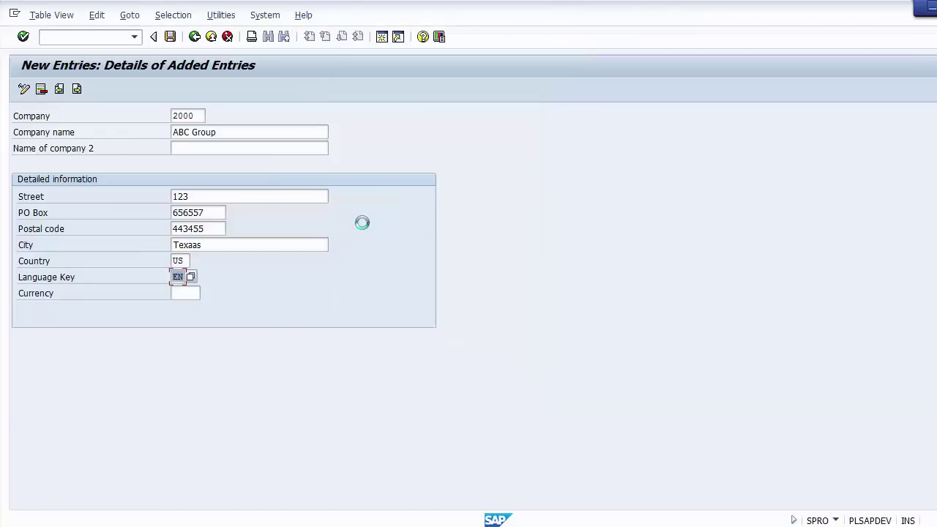
# Choose USD (United States Dollar) from the list of currencies as the company's local currency.
pyautogui.click(185, 294)
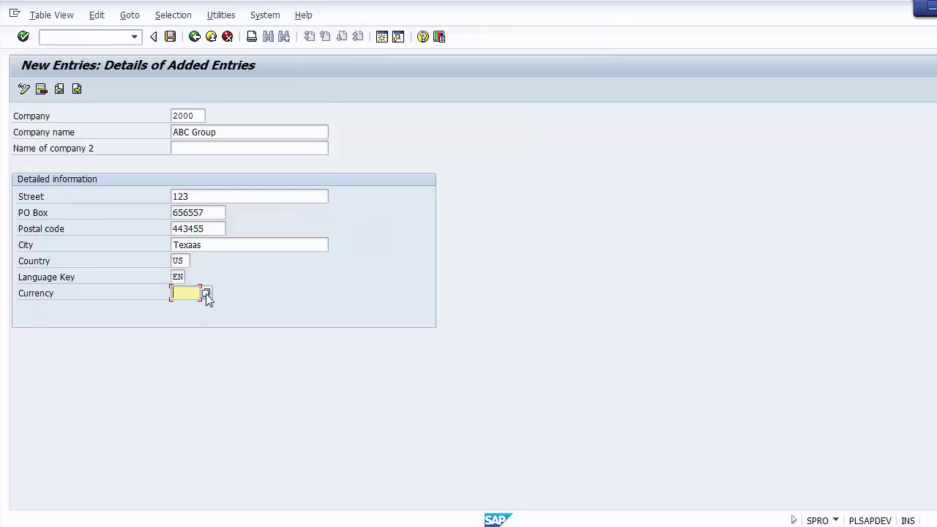
pyautogui.click(207, 293)
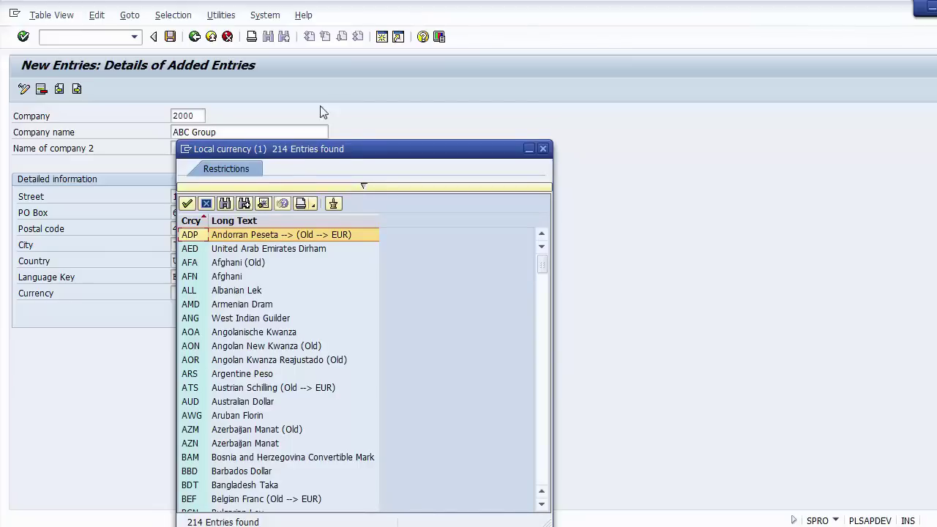
pyautogui.moveTo(304, 157); pyautogui.dragTo(362, 14)
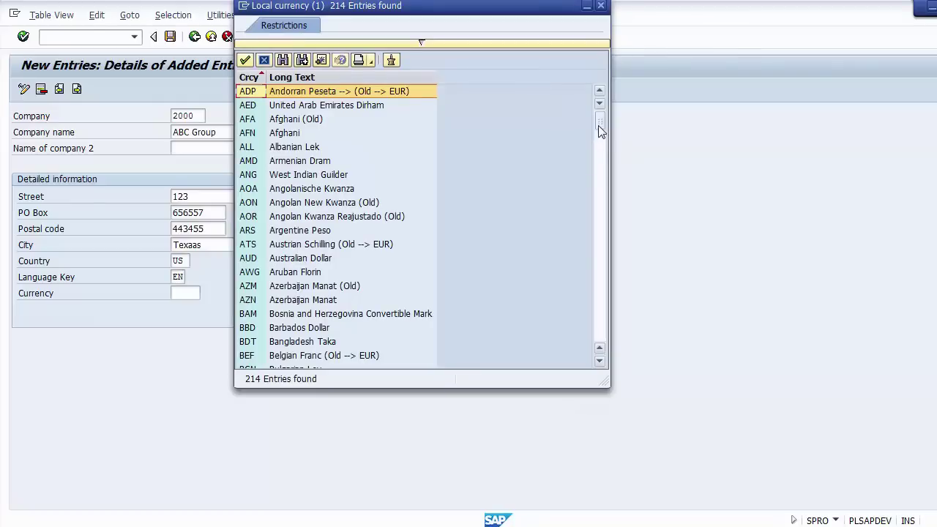
pyautogui.moveTo(600, 130); pyautogui.dragTo(598, 381)
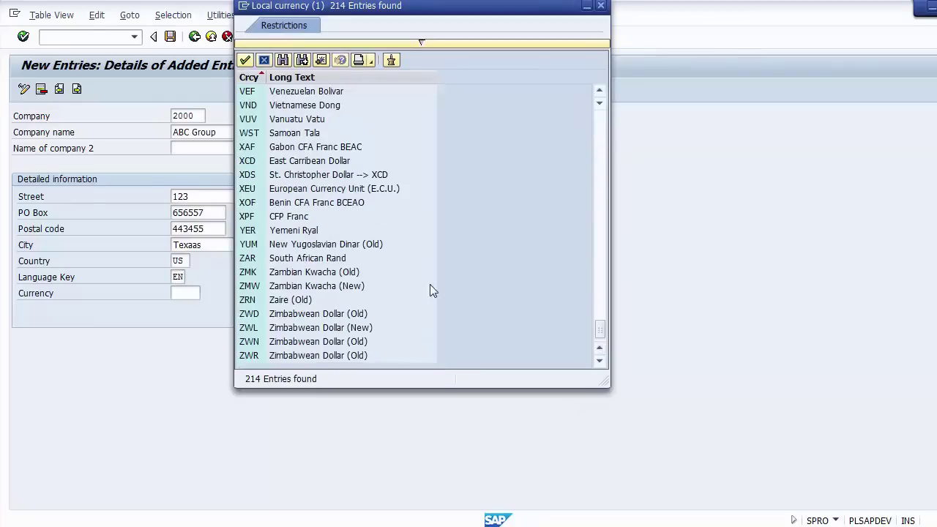
pyautogui.click(285, 149)
pyautogui.press('Up')
pyautogui.press('Up')
pyautogui.press('Up')
pyautogui.press('Up')
pyautogui.press('Up')
pyautogui.press('Up')
pyautogui.press('Up')
pyautogui.press('Up')
pyautogui.press('Up')
pyautogui.press('Up')
pyautogui.press('Up')
pyautogui.press('Up')
pyautogui.press('Up')
pyautogui.press('Up')
pyautogui.press('Up')
pyautogui.press('Up')
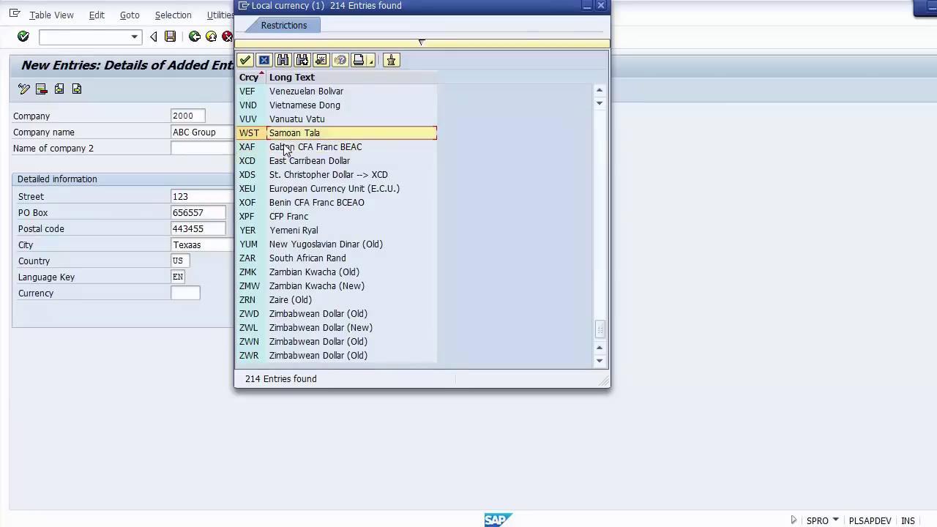
pyautogui.press('Down')
pyautogui.press('Down')
pyautogui.press('Down')
pyautogui.press('Down')
pyautogui.press('Down')
pyautogui.press('Down')
pyautogui.press('Down')
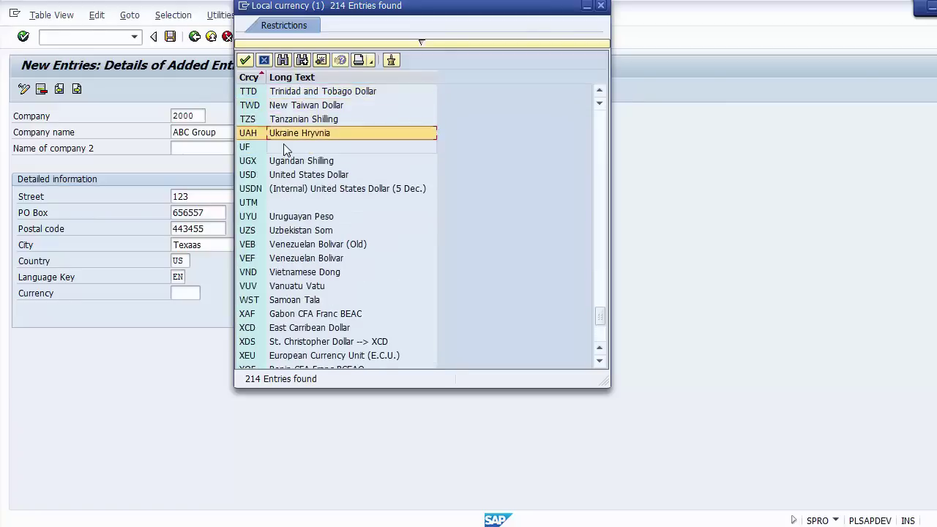
pyautogui.press('Up')
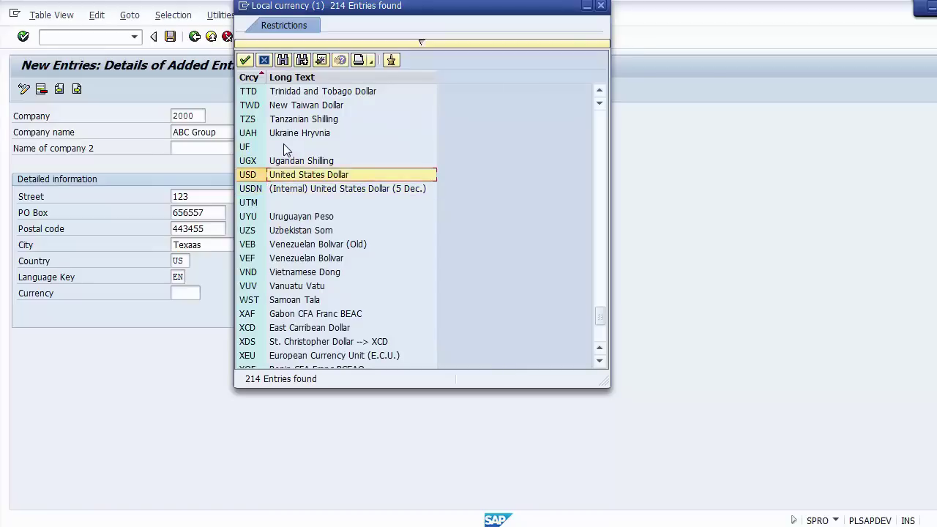
pyautogui.doubleClick(341, 176)
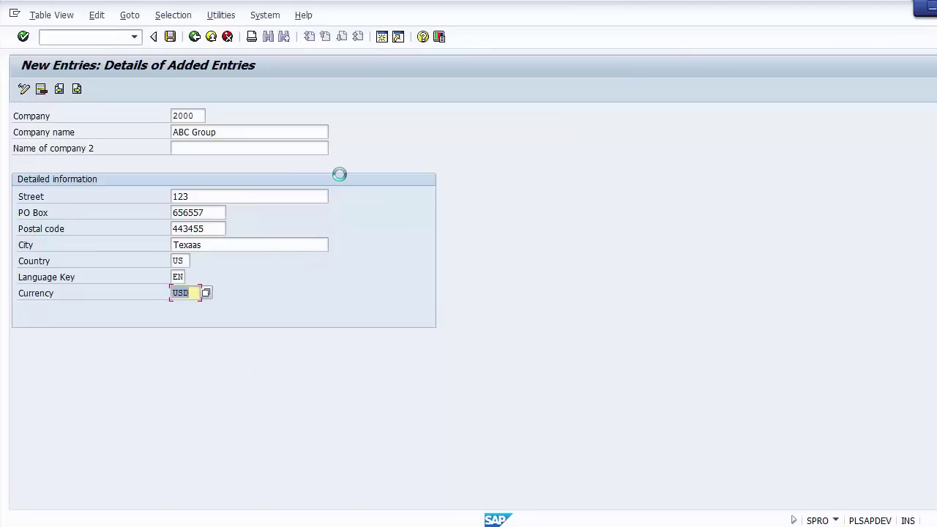
# Save the company entry and create a new customizing request with the short description "FI: Customizing SAP FICO".
pyautogui.click(170, 37)
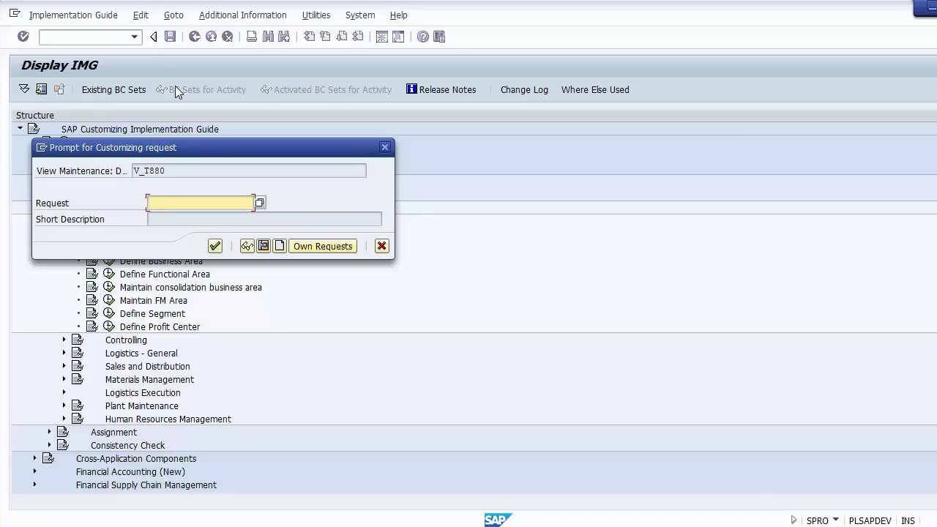
pyautogui.click(281, 246)
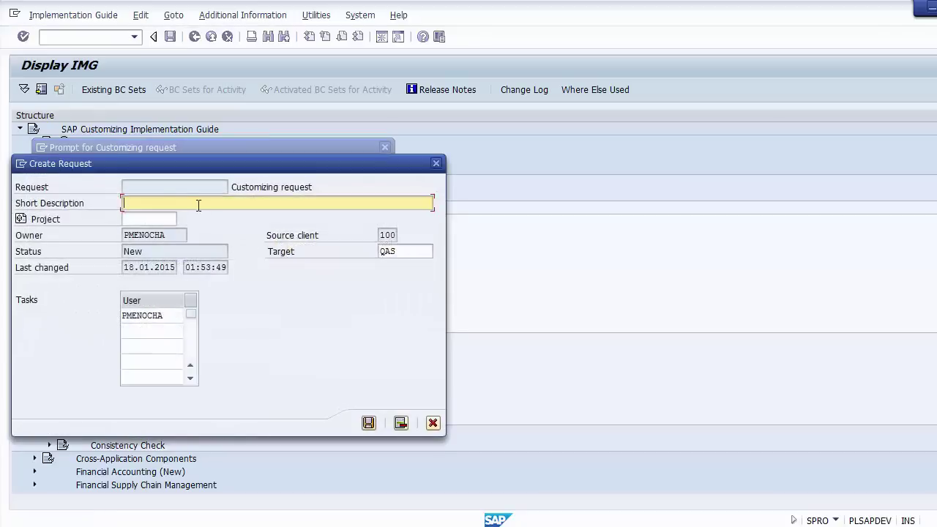
pyautogui.write('FI')
pyautogui.write(':')
pyautogui.write('rea')
pyautogui.write('ting')
pyautogui.press('BackSpace')
pyautogui.press('BackSpace')
pyautogui.press('BackSpace')
pyautogui.press('BackSpace')
pyautogui.press('BackSpace')
pyautogui.press('BackSpace')
pyautogui.press('BackSpace')
pyautogui.write('ustomizing S')
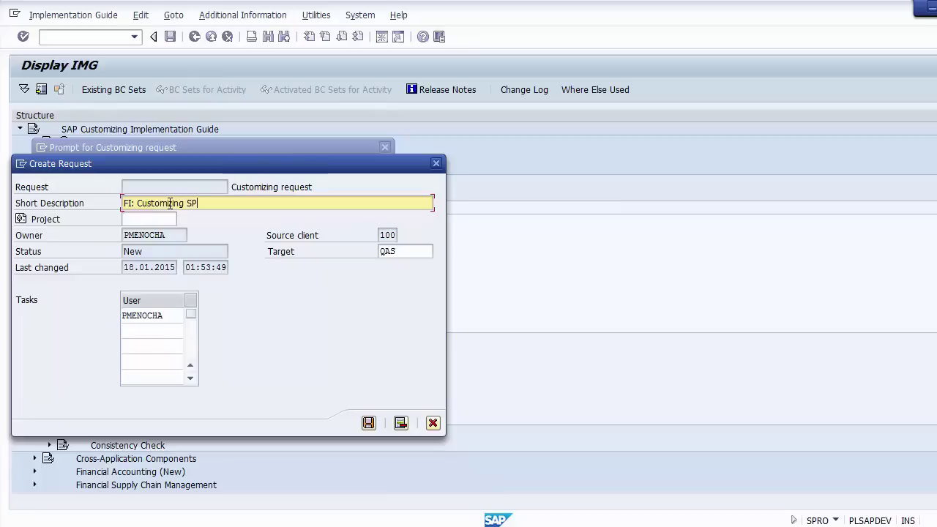
pyautogui.write('AP FICO')
pyautogui.click(368, 423)
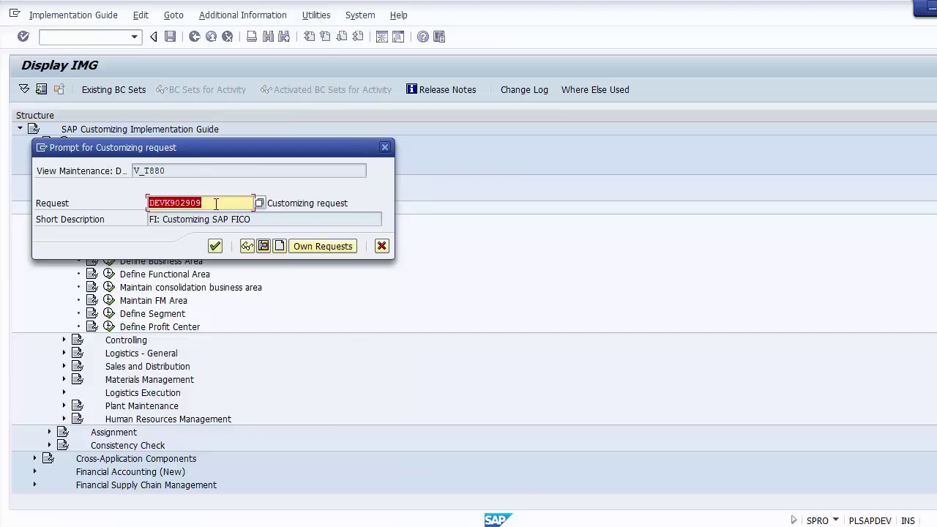
# Accept the newly created customizing request to record and save company 2000.
pyautogui.moveTo(216, 203); pyautogui.dragTo(146, 203)
pyautogui.moveTo(212, 205); pyautogui.dragTo(112, 203)
pyautogui.click(173, 204)
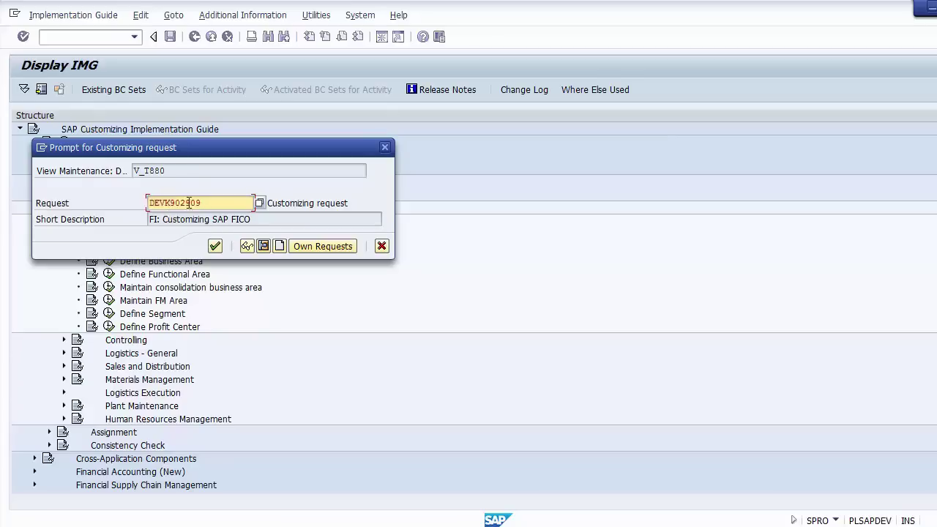
pyautogui.click(214, 246)
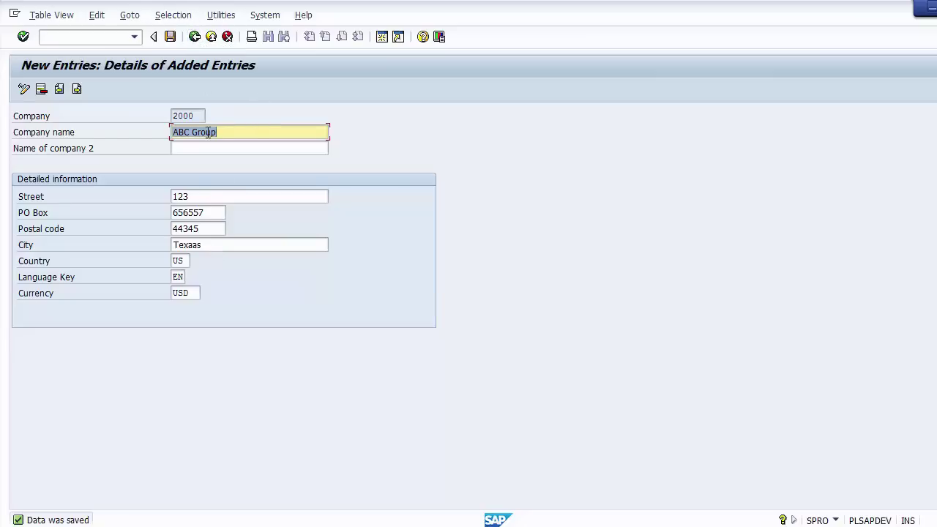
# Check the entry for company 2000, ABC Group, in the internal trading partners overview and return to the implementation guide.
pyautogui.click(194, 36)
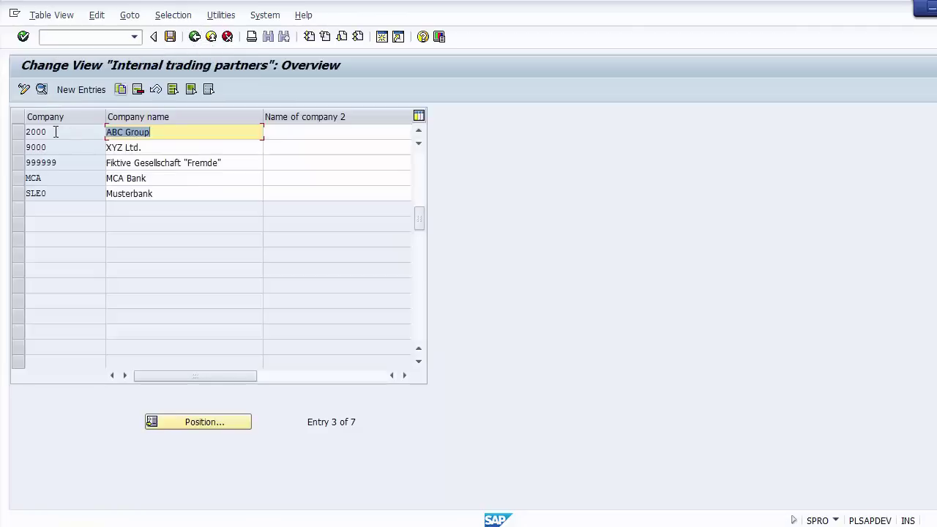
pyautogui.moveTo(48, 132); pyautogui.dragTo(14, 134)
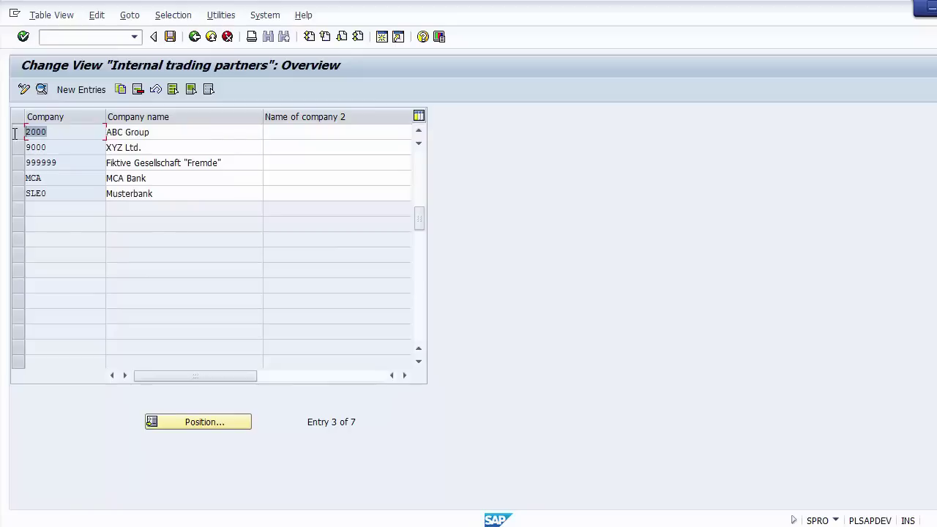
pyautogui.click(144, 132)
pyautogui.moveTo(152, 132); pyautogui.dragTo(94, 129)
pyautogui.click(169, 132)
pyautogui.moveTo(166, 133); pyautogui.dragTo(90, 133)
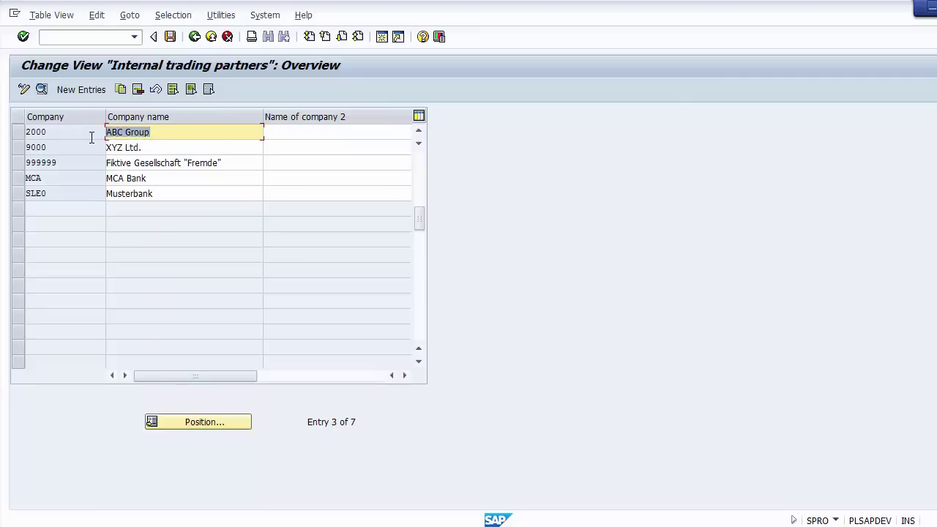
pyautogui.click(112, 132)
pyautogui.moveTo(151, 132); pyautogui.dragTo(89, 130)
pyautogui.click(194, 35)
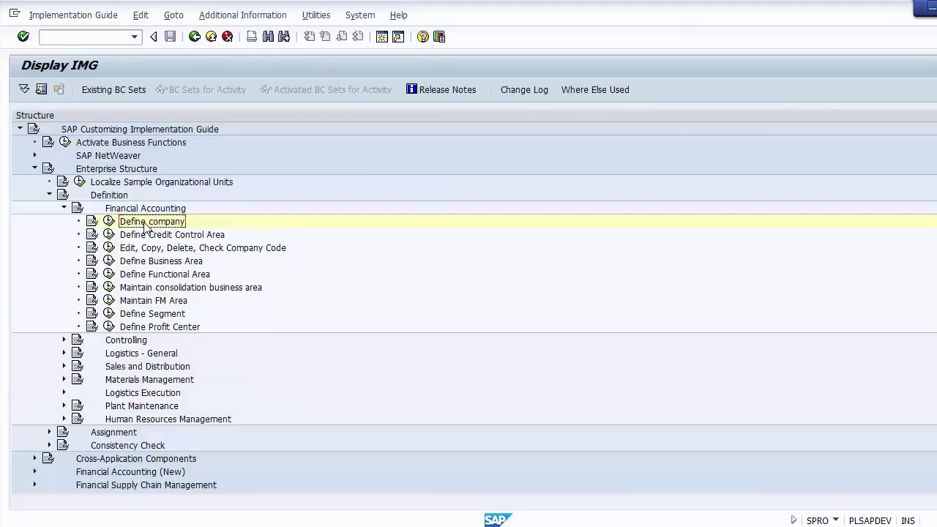
# Switch to the PowerPoint presentation to read the Company Code slide and return to the SAP implementation guide.
pyautogui.hotkey('alt', 'Tab')
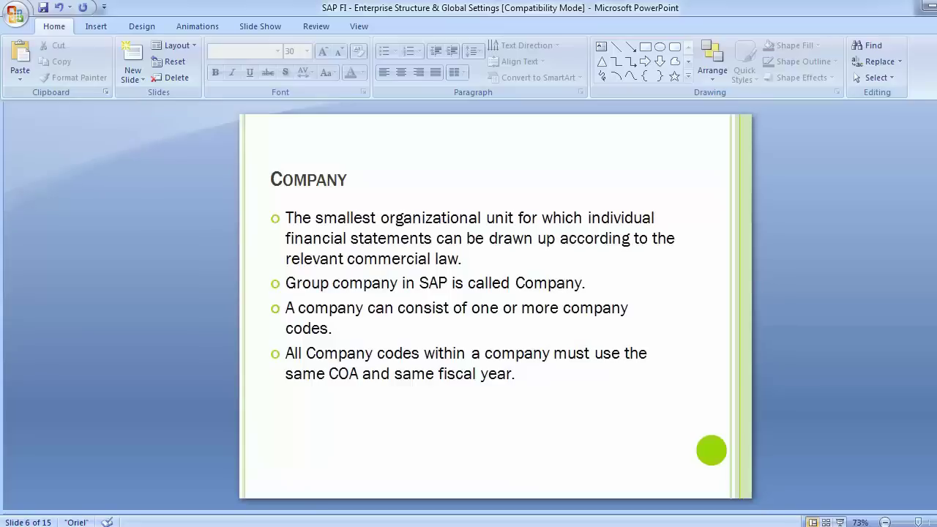
pyautogui.press('pagedown')
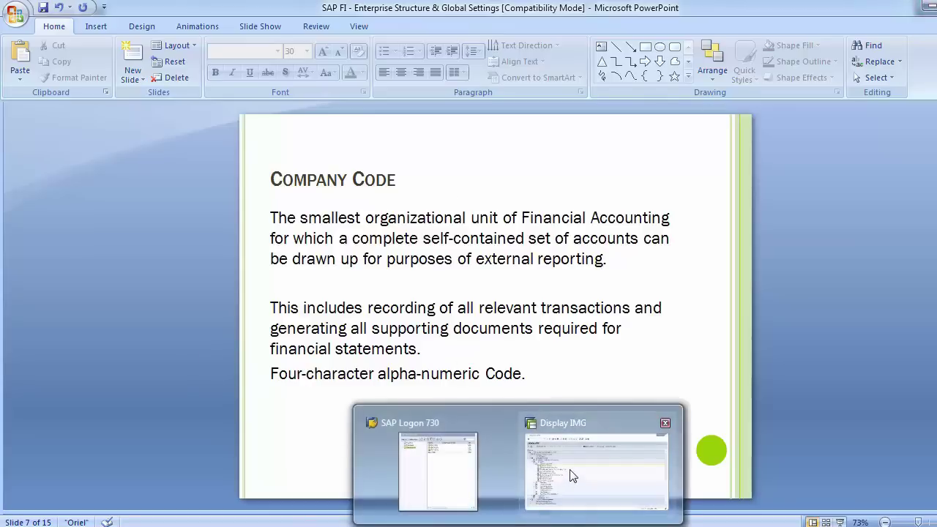
pyautogui.click(573, 476)
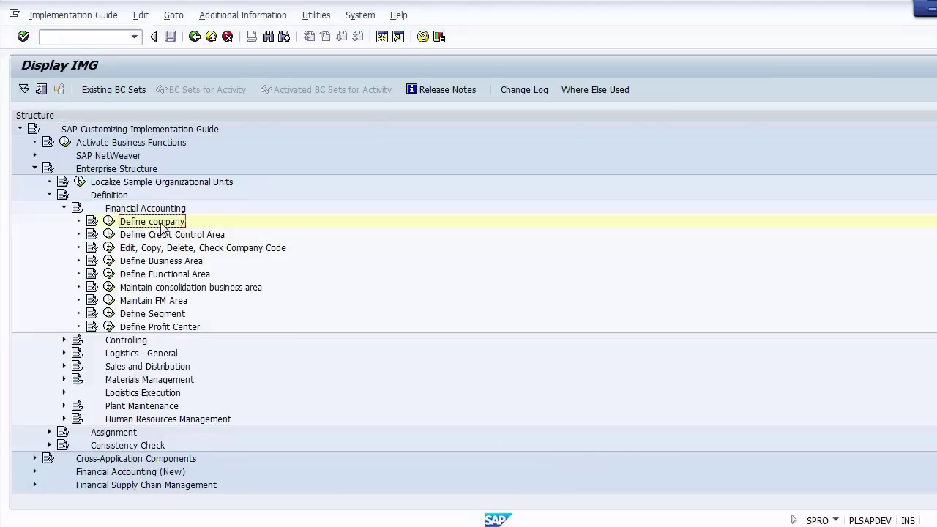
# Execute Edit, Copy, Delete, Check Company Code under Financial Accounting and choose the Edit Company Code Data activity.
pyautogui.click(231, 249)
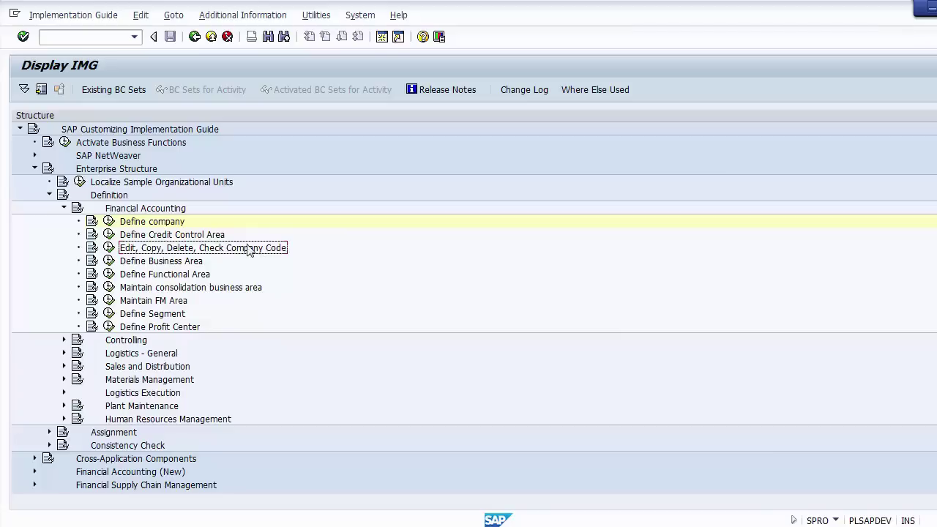
pyautogui.click(110, 248)
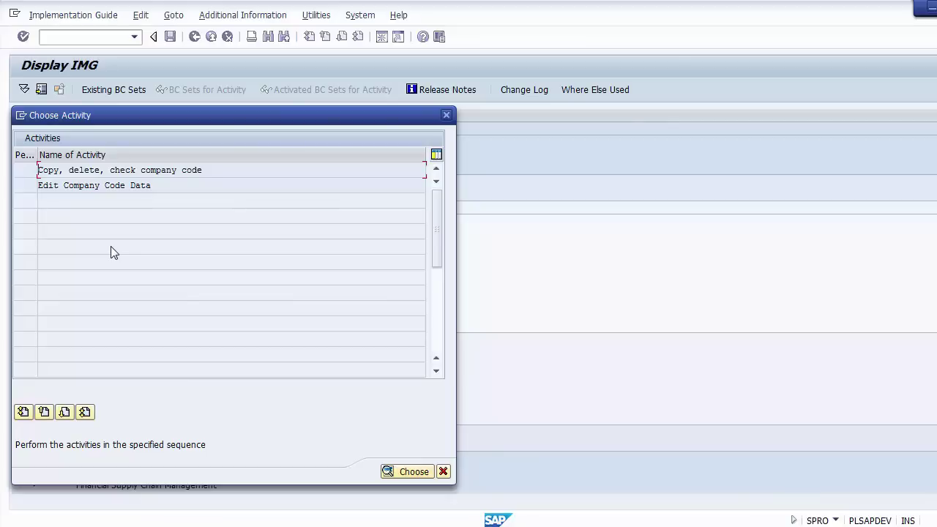
pyautogui.doubleClick(98, 186)
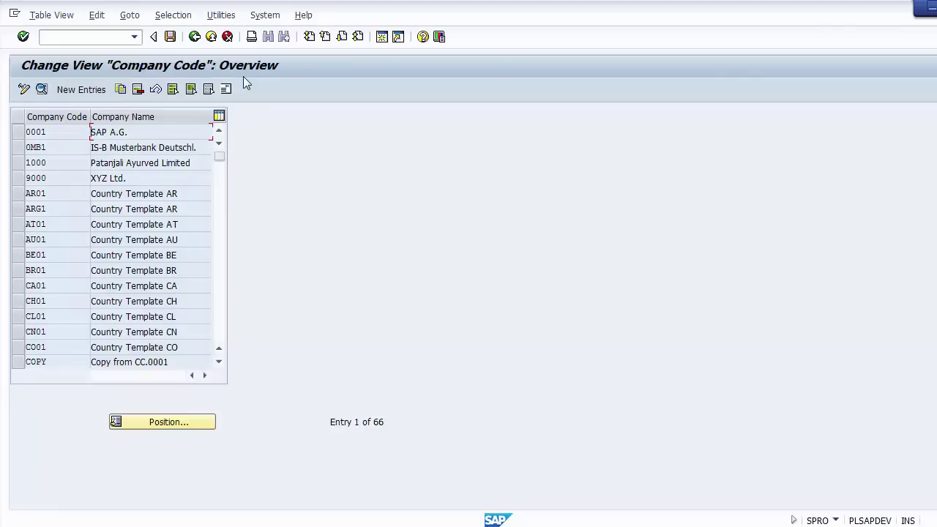
# Create a new company code entry 2100 with the company name ABC Consulting LLC.
pyautogui.click(76, 93)
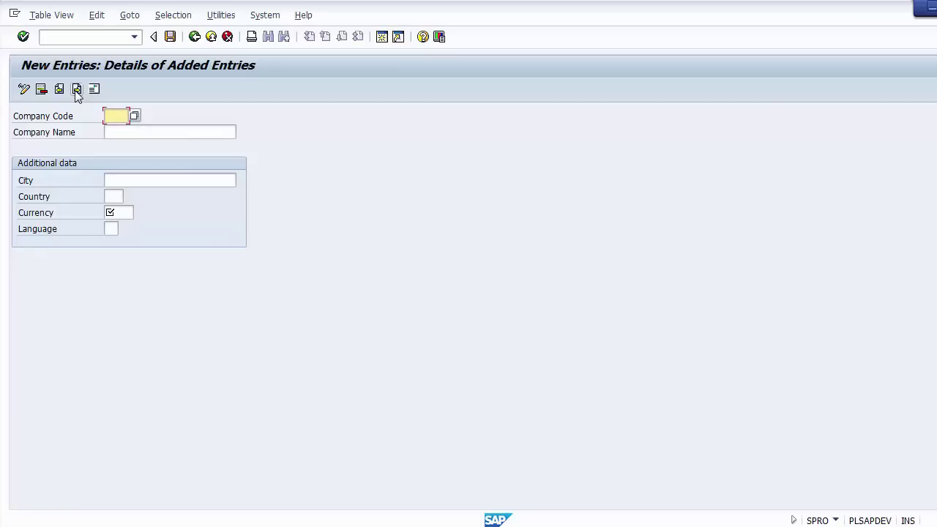
pyautogui.write('2100')
pyautogui.click(117, 133)
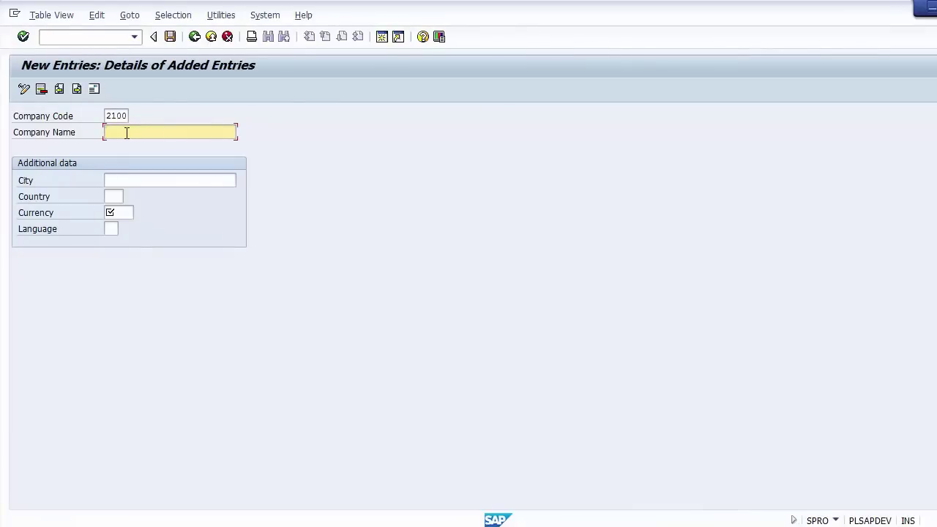
pyautogui.write('ABC Consulting LLC')
# Set the additional data to city Texas, country US, currency USD and language EN, and save the new company code.
pyautogui.click(133, 176)
pyautogui.write('Texas')
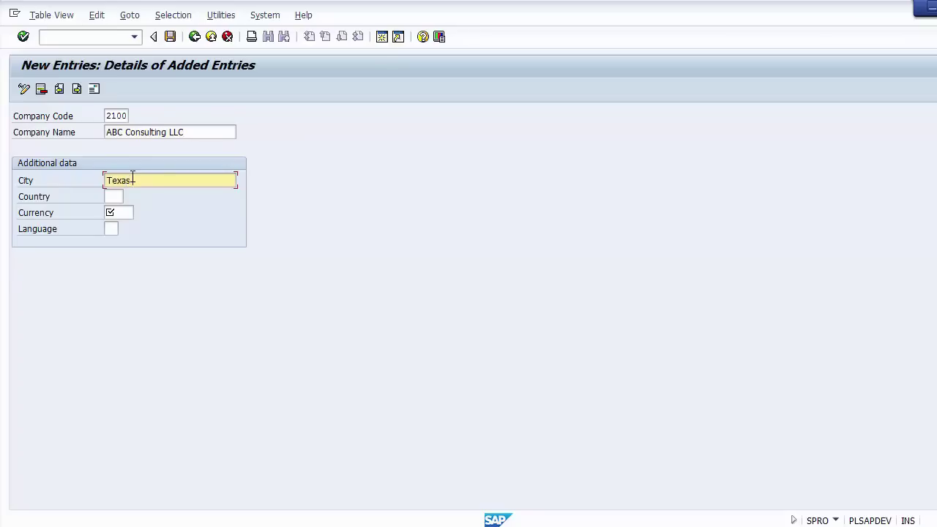
pyautogui.press('Tab')
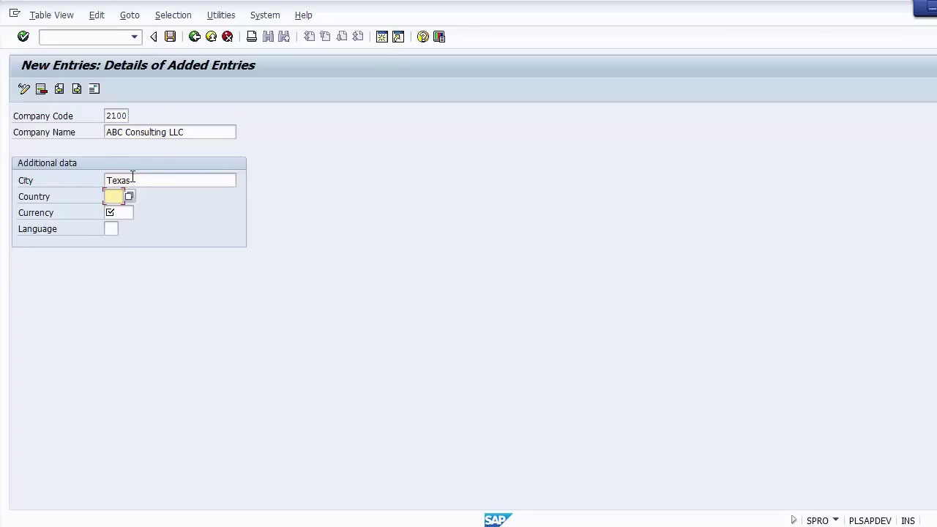
pyautogui.write('US')
pyautogui.press('Tab')
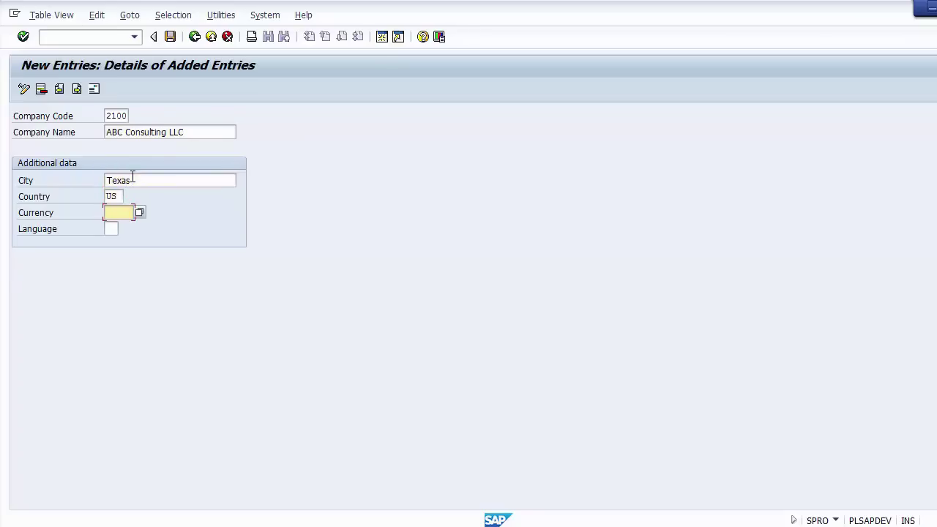
pyautogui.write('USD')
pyautogui.press('Tab')
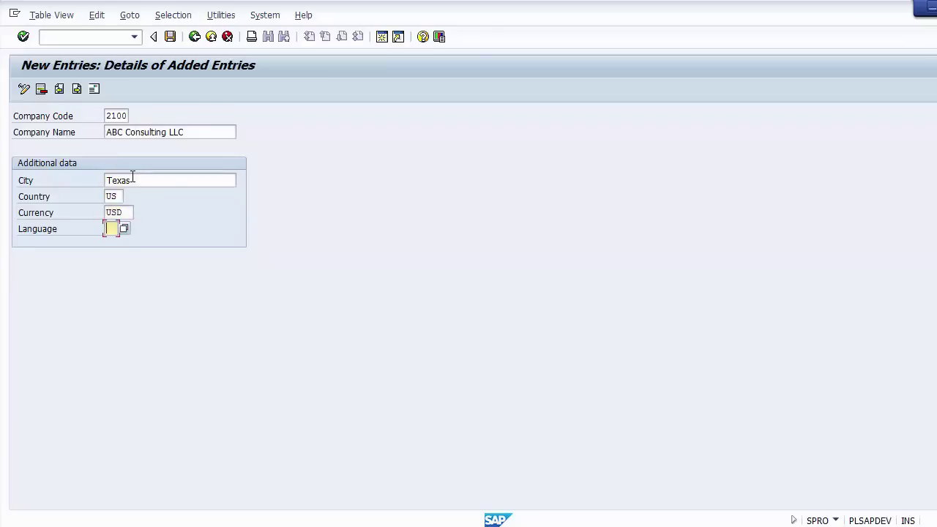
pyautogui.write('EN')
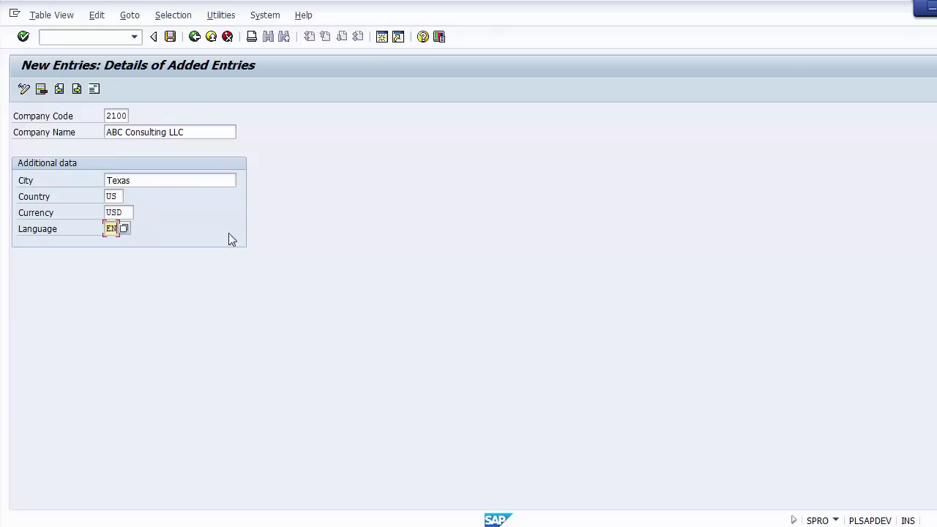
pyautogui.click(170, 37)
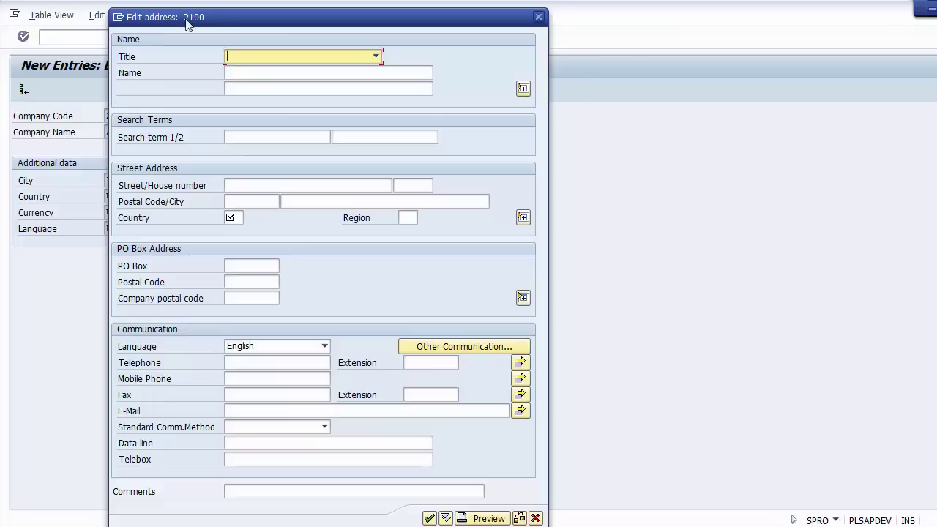
# In the company code address, set the title to Company, the name to ABC Consulting LLC and the first search term to ABC.
pyautogui.click(290, 58)
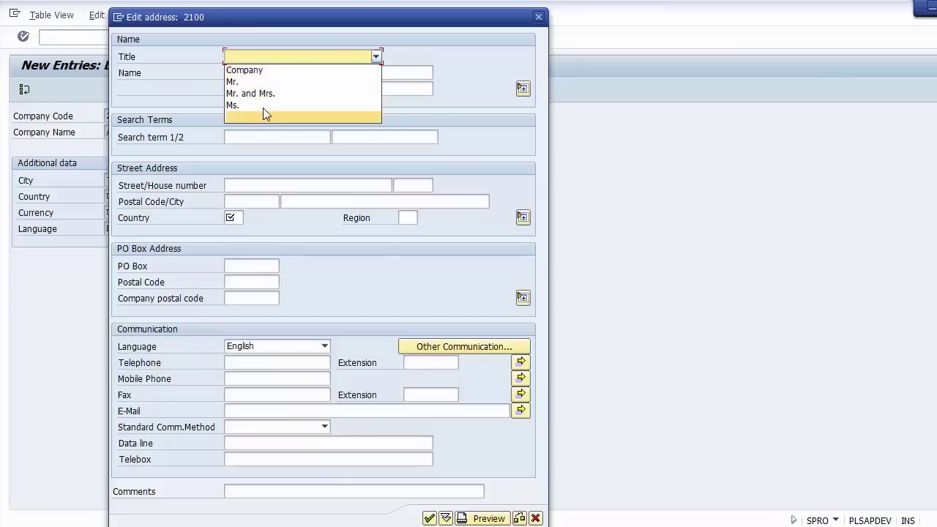
pyautogui.click(248, 71)
pyautogui.click(254, 74)
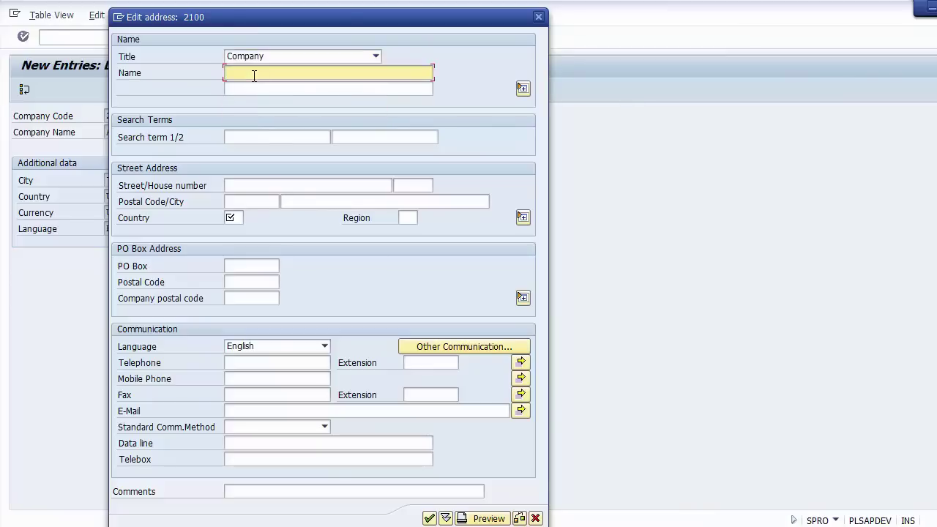
pyautogui.write('ABC Consult')
pyautogui.hotkey('ctrl', 'a')
pyautogui.press('Delete')
pyautogui.write('ABC Consulting')
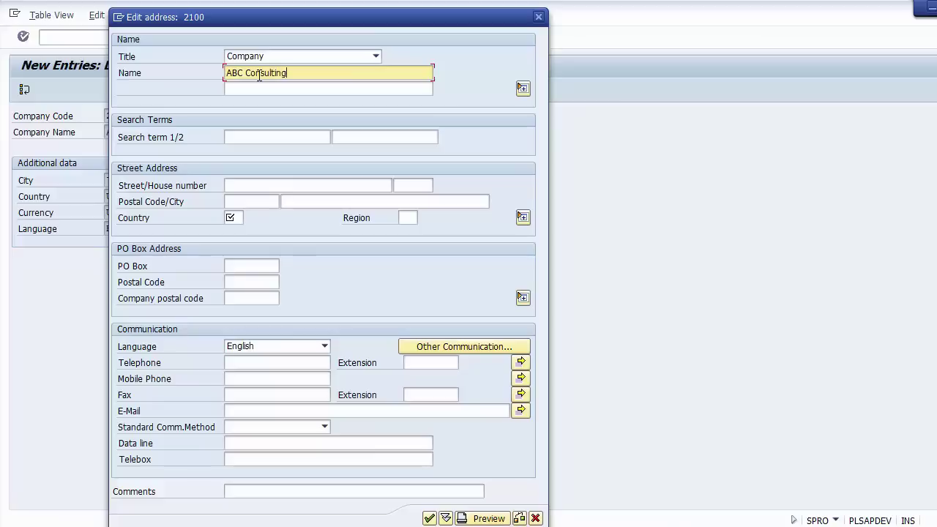
pyautogui.write(' LLC')
pyautogui.click(255, 139)
pyautogui.write('ABC')
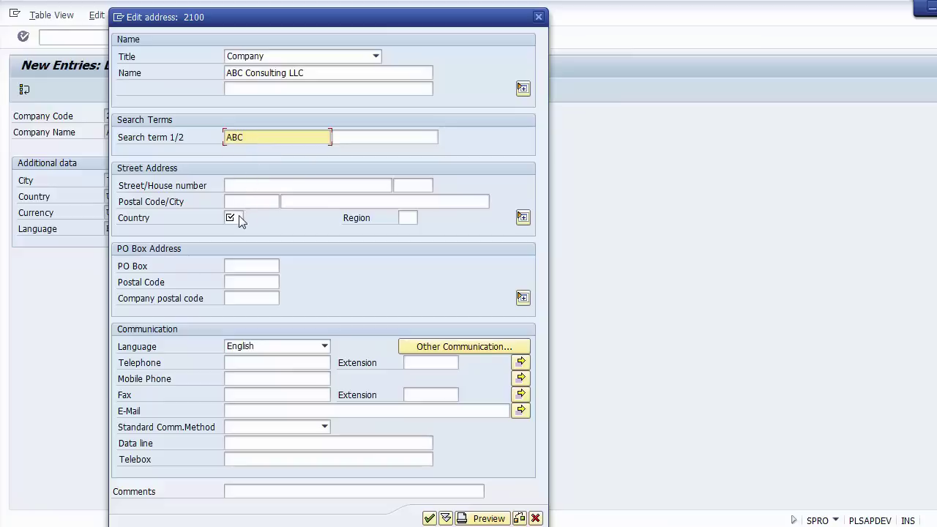
# Set the address country to US and choose New York (NY) as the region from the list of possible values.
pyautogui.click(239, 218)
pyautogui.write('US')
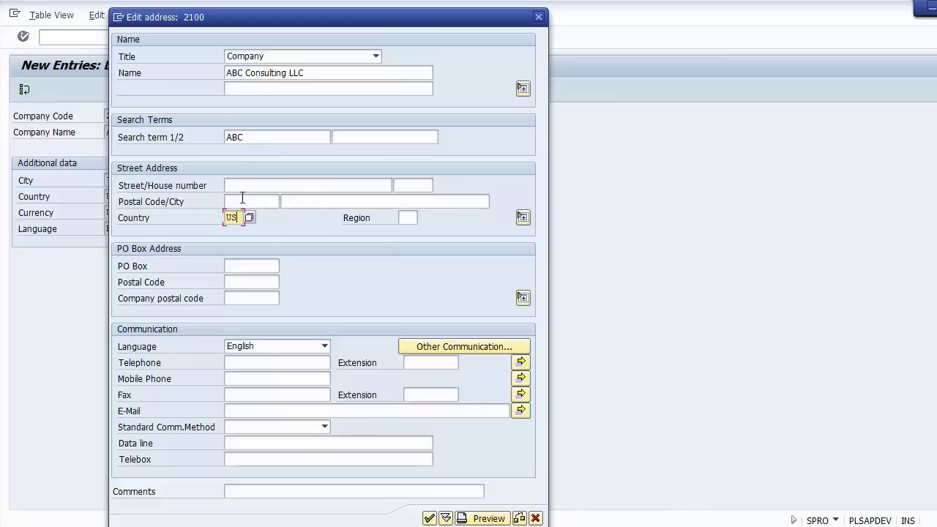
pyautogui.click(408, 217)
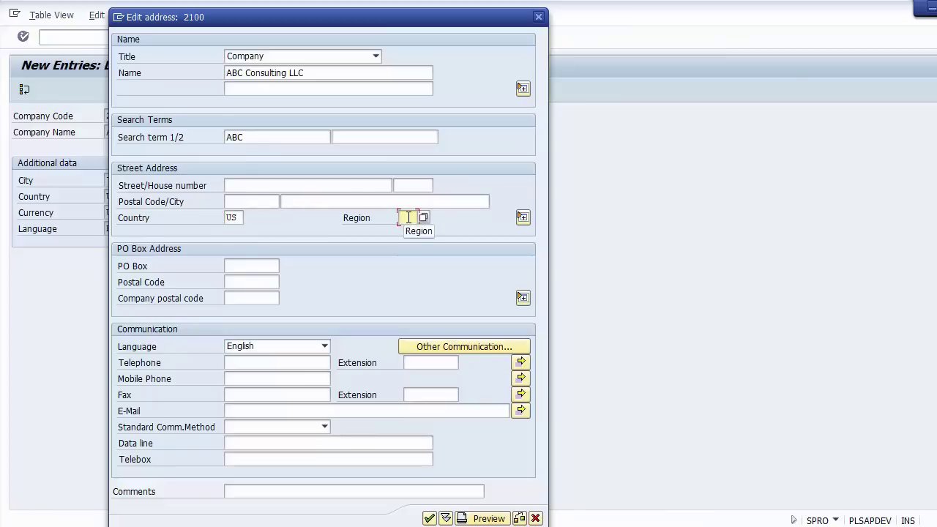
pyautogui.press('F4')
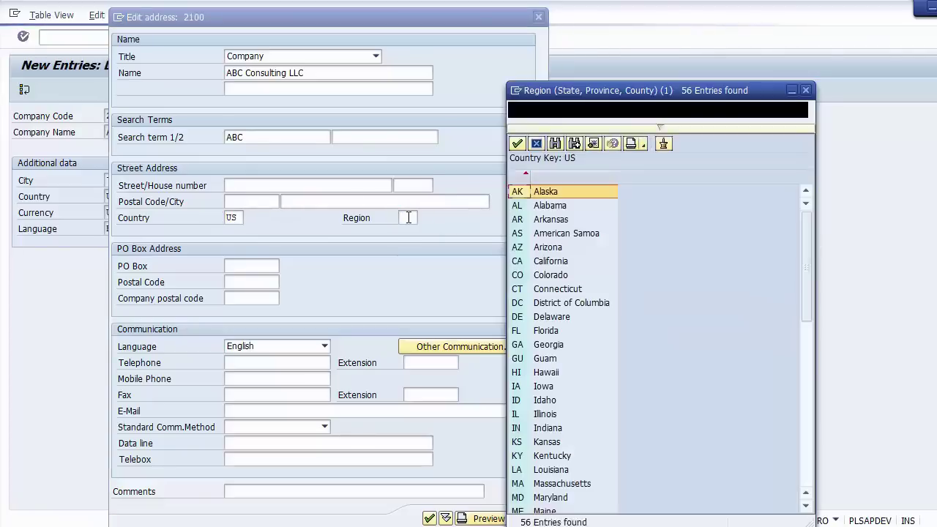
pyautogui.press('Down')
pyautogui.press('Down')
pyautogui.press('Down')
pyautogui.press('Down')
pyautogui.press('Down')
pyautogui.press('Down')
pyautogui.press('Down')
pyautogui.press('Down')
pyautogui.press('Down')
pyautogui.press('Down')
pyautogui.press('Down')
pyautogui.press('Down')
pyautogui.press('Down')
pyautogui.press('Down')
pyautogui.press('Down')
pyautogui.press('Down')
pyautogui.press('Down')
pyautogui.press('Down')
pyautogui.press('Down')
pyautogui.press('Down')
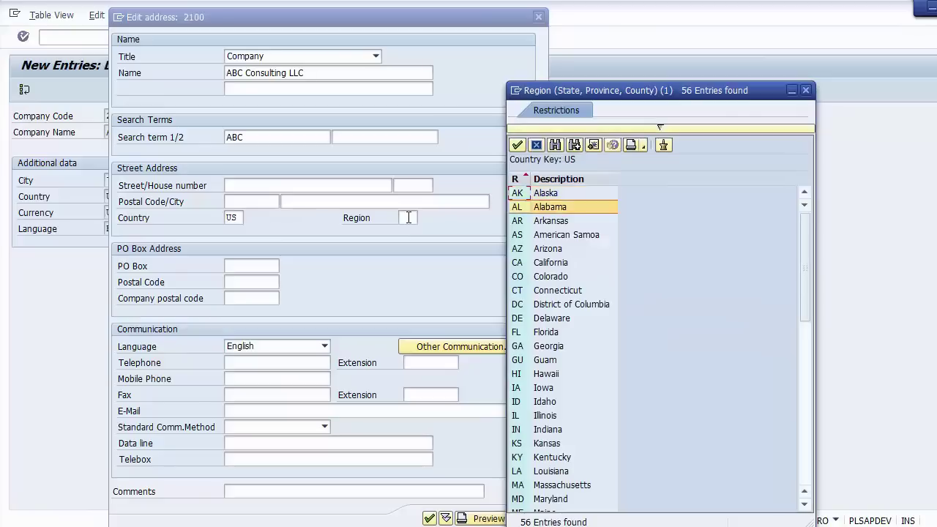
pyautogui.press('Up')
pyautogui.press('Up')
pyautogui.press('Up')
pyautogui.press('Up')
pyautogui.press('Up')
pyautogui.press('Up')
pyautogui.press('Up')
pyautogui.press('Up')
pyautogui.press('Up')
pyautogui.press('Up')
pyautogui.press('Up')
pyautogui.press('Up')
pyautogui.press('Up')
pyautogui.press('Up')
pyautogui.press('Up')
pyautogui.press('Up')
pyautogui.press('Up')
pyautogui.press('Up')
pyautogui.press('Up')
pyautogui.press('Up')
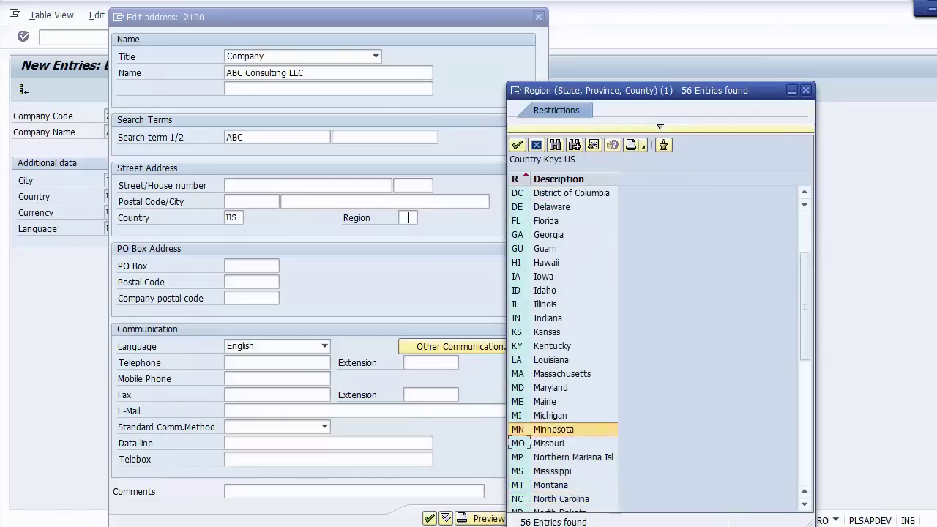
pyautogui.press('Up')
pyautogui.press('Down')
pyautogui.press('Down')
pyautogui.press('Down')
pyautogui.press('Down')
pyautogui.press('Up')
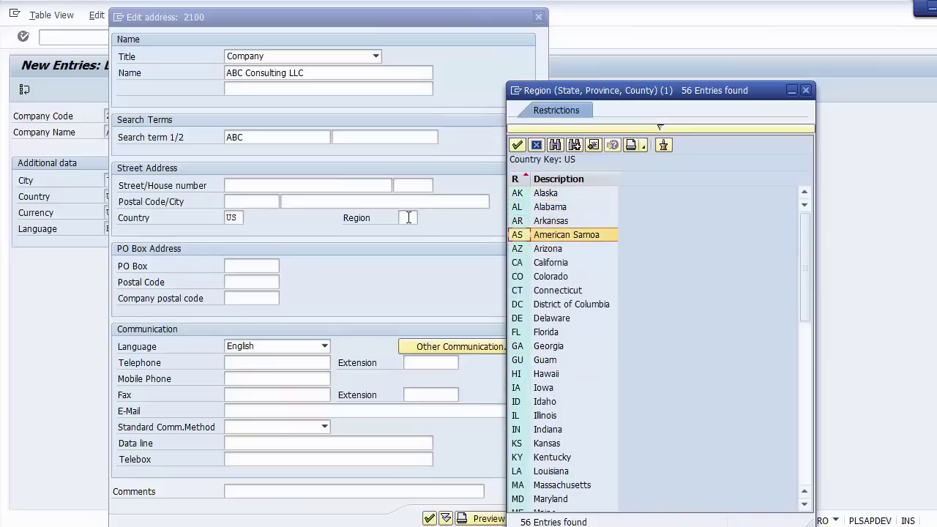
pyautogui.press('Down')
pyautogui.press('Down')
pyautogui.press('Down')
pyautogui.press('Down')
pyautogui.press('Down')
pyautogui.press('Down')
pyautogui.press('Down')
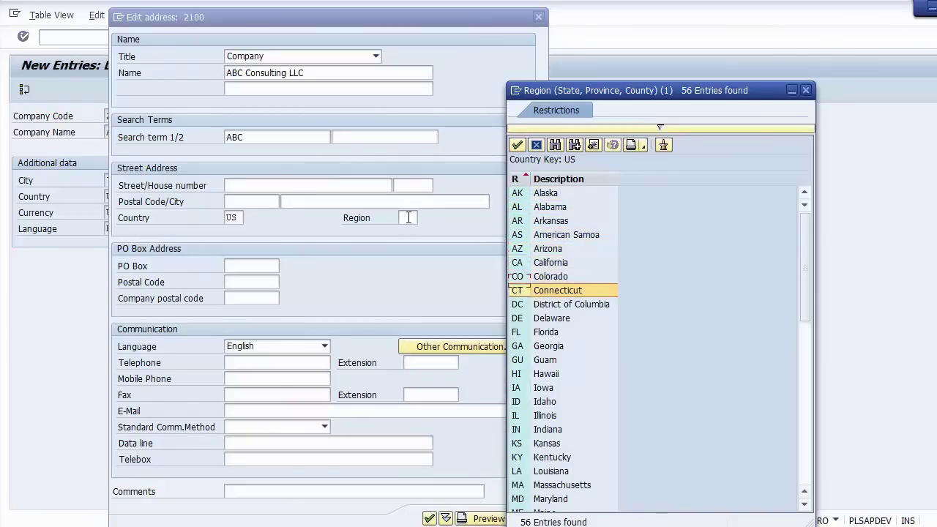
pyautogui.press('Down')
pyautogui.press('Down')
pyautogui.press('Down')
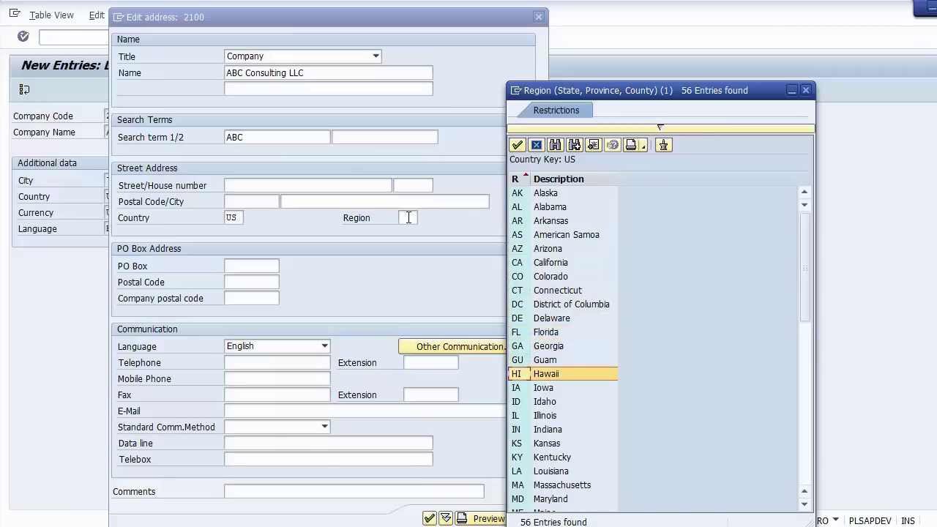
pyautogui.press('Down')
pyautogui.press('Down')
pyautogui.press('Down')
pyautogui.press('Down')
pyautogui.press('Down')
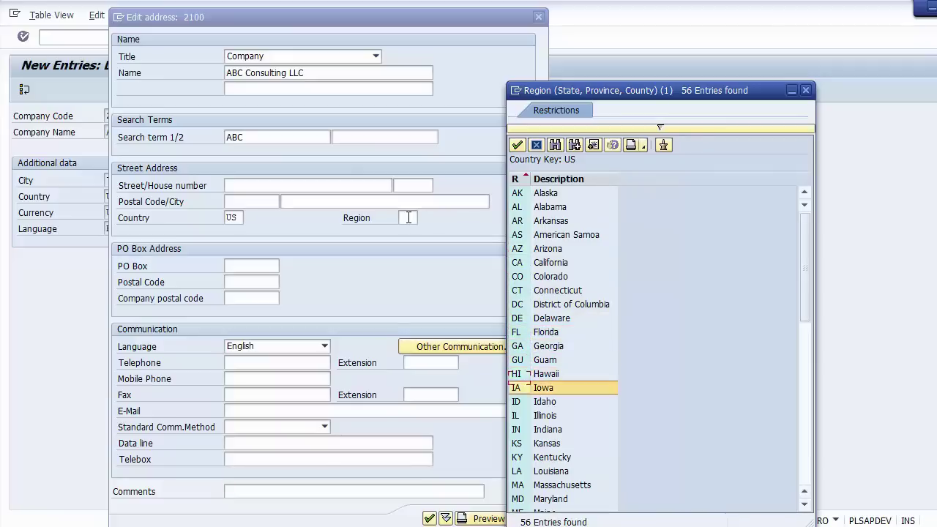
pyautogui.press('Up')
pyautogui.press('Up')
pyautogui.press('Up')
pyautogui.press('Down')
pyautogui.press('Down')
pyautogui.press('Down')
pyautogui.press('Down')
pyautogui.press('Down')
pyautogui.press('Down')
pyautogui.press('Down')
pyautogui.press('Down')
pyautogui.press('Down')
pyautogui.press('Down')
pyautogui.press('Down')
pyautogui.press('Down')
pyautogui.press('Down')
pyautogui.press('Down')
pyautogui.press('Down')
pyautogui.press('Down')
pyautogui.press('Down')
pyautogui.press('Down')
pyautogui.press('Down')
pyautogui.press('Down')
pyautogui.press('Down')
pyautogui.press('Down')
pyautogui.press('Down')
pyautogui.press('Down')
pyautogui.press('Down')
pyautogui.press('Down')
pyautogui.press('Down')
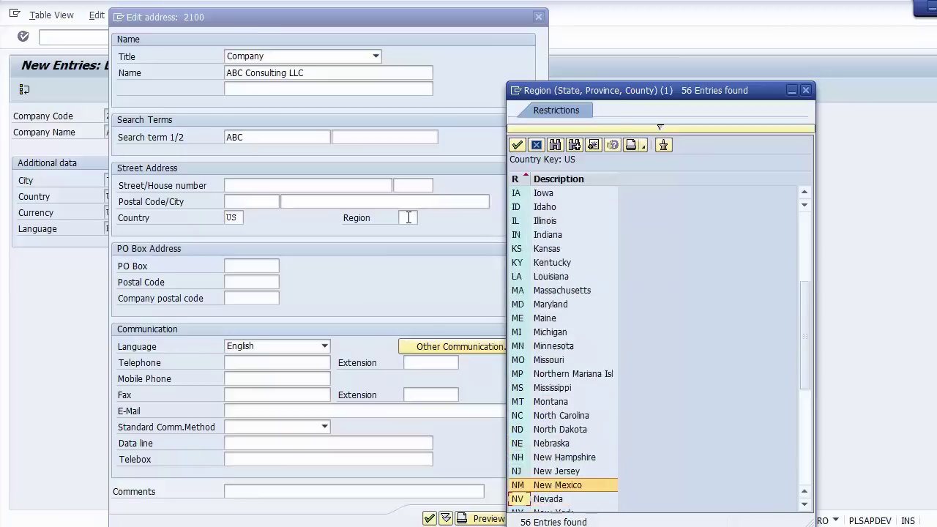
pyautogui.press('Down')
pyautogui.press('Down')
pyautogui.press('Up')
pyautogui.press('Up')
pyautogui.press('Up')
pyautogui.press('Up')
pyautogui.press('Up')
pyautogui.press('Up')
pyautogui.press('Up')
pyautogui.press('Up')
pyautogui.press('Up')
pyautogui.press('Up')
pyautogui.press('Up')
pyautogui.press('Up')
pyautogui.press('Up')
pyautogui.press('Up')
pyautogui.press('Up')
pyautogui.press('Up')
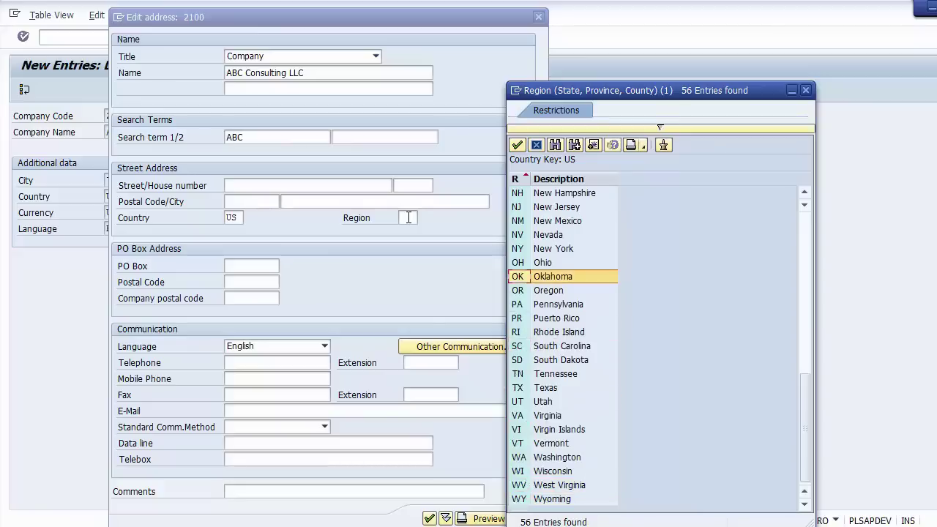
pyautogui.press('Up')
pyautogui.press('Up')
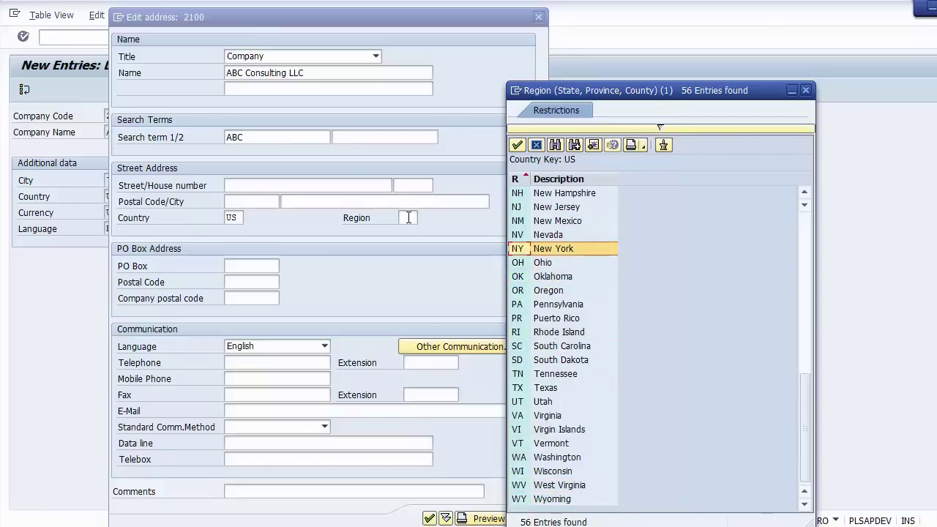
pyautogui.press('Return')
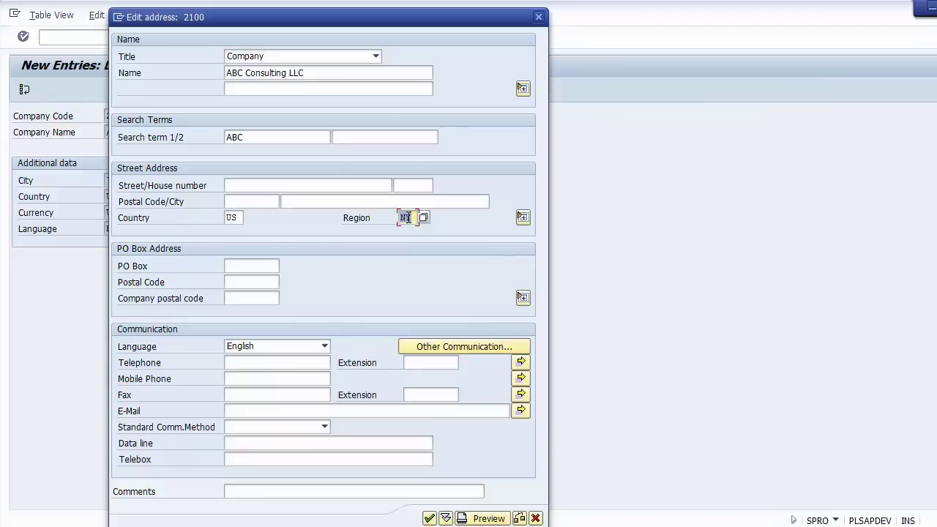
# Enter the street and the house number in the company code's street address.
pyautogui.click(251, 200)
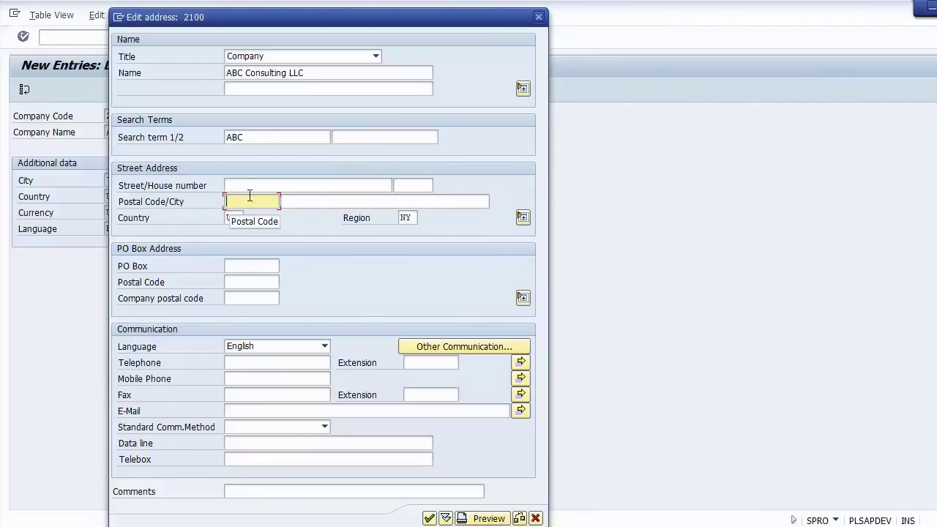
pyautogui.click(247, 185)
pyautogui.click(287, 201)
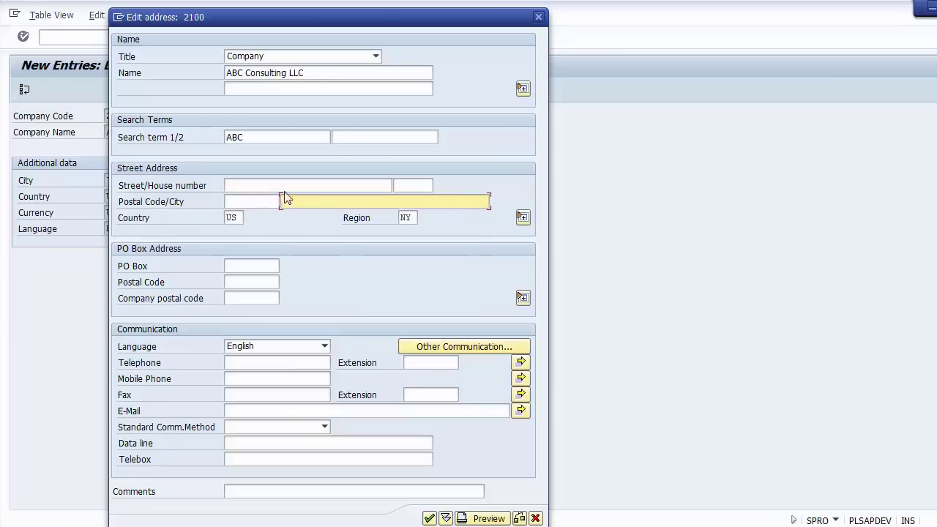
pyautogui.click(286, 187)
pyautogui.click(256, 200)
pyautogui.click(409, 185)
pyautogui.click(359, 199)
pyautogui.click(303, 183)
pyautogui.write('`23')
pyautogui.press('BackSpace')
pyautogui.press('BackSpace')
pyautogui.press('BackSpace')
pyautogui.write('321')
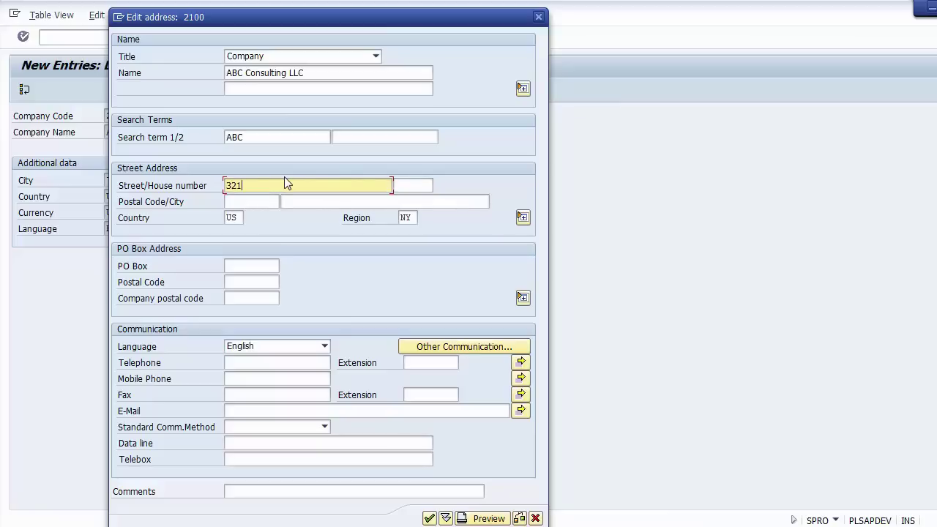
pyautogui.click(406, 188)
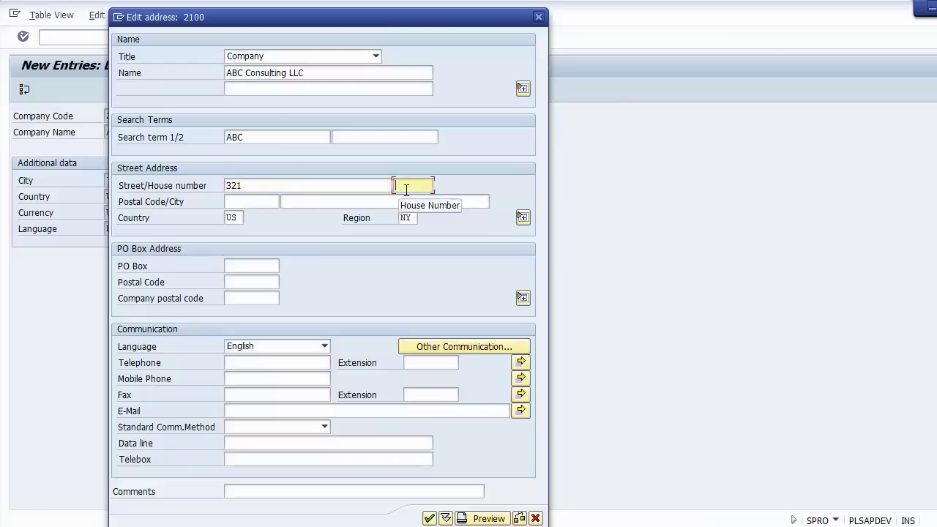
pyautogui.write('565')
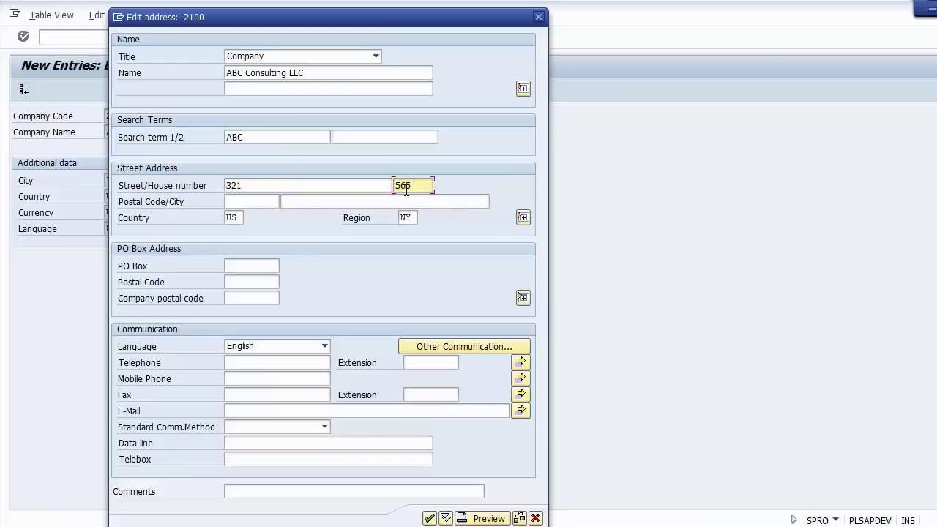
# Fill in the postal code and the city of the company code's street address.
pyautogui.click(252, 198)
pyautogui.write('32324')
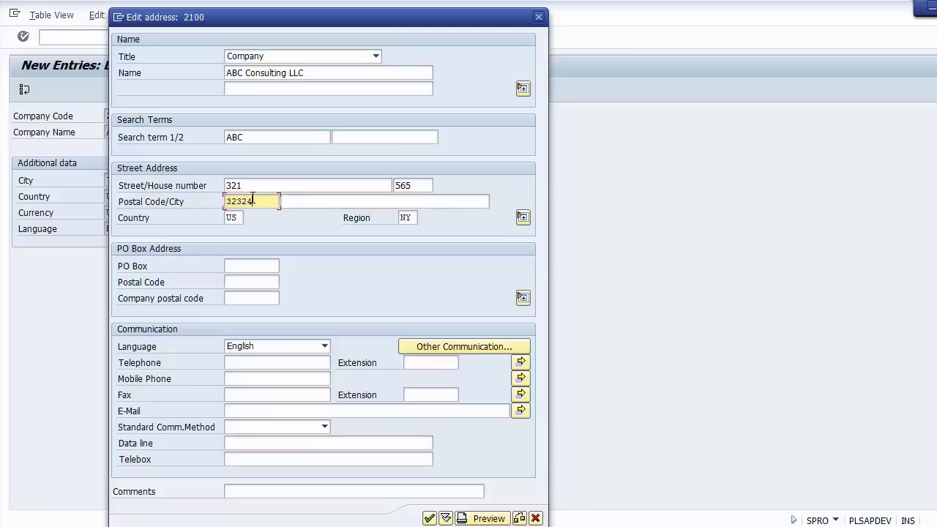
pyautogui.click(310, 200)
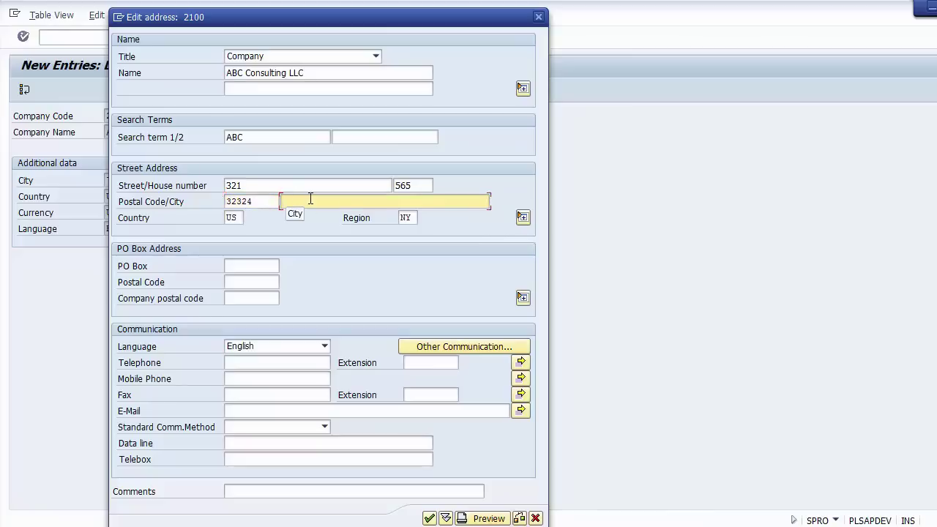
pyautogui.write('Teax')
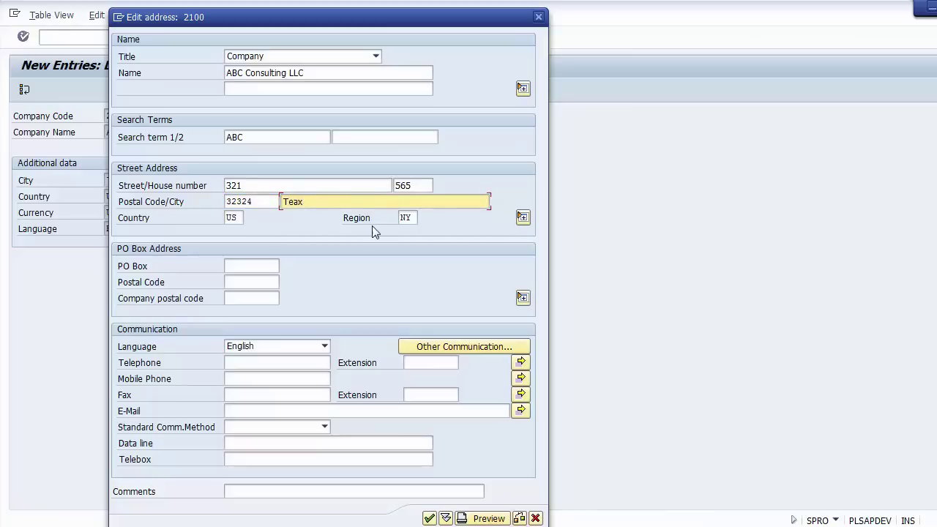
# Correct the city in the company code's street address to Texas.
pyautogui.press('BackSpace')
pyautogui.press('BackSpace')
pyautogui.press('BackSpace')
pyautogui.moveTo(256, 16); pyautogui.dragTo(327, 5)
pyautogui.write('e')
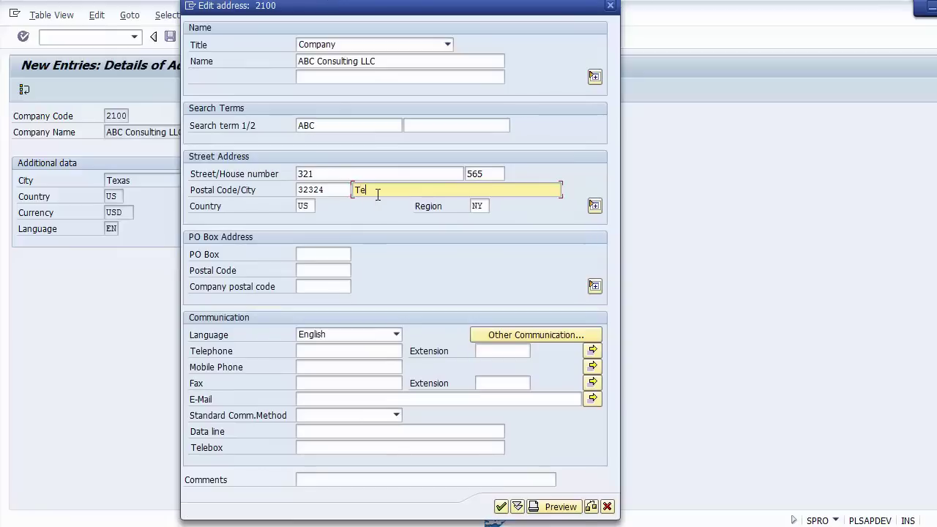
pyautogui.write('xAS')
pyautogui.press('BackSpace')
pyautogui.press('BackSpace')
pyautogui.write('as')
# Replace the region of the company code's address with Texas (TX) from the list of possible values.
pyautogui.click(477, 206)
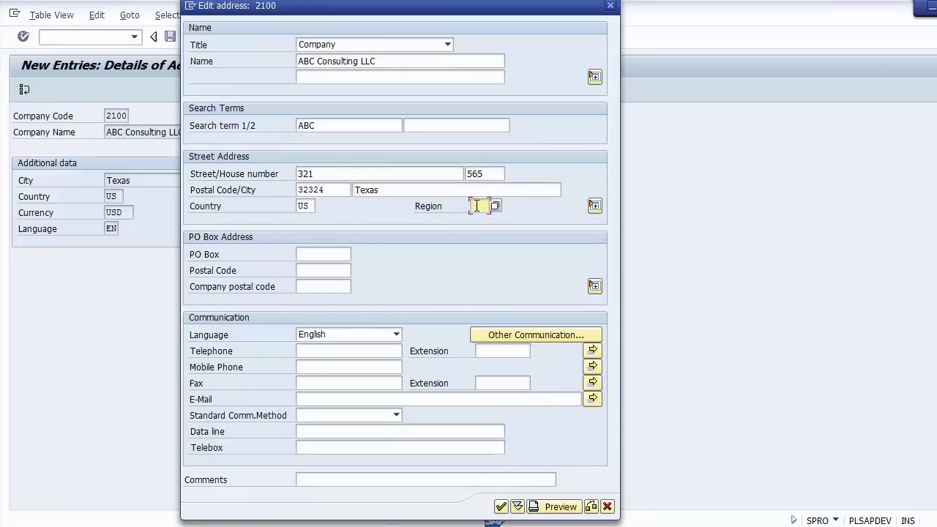
pyautogui.press('F4')
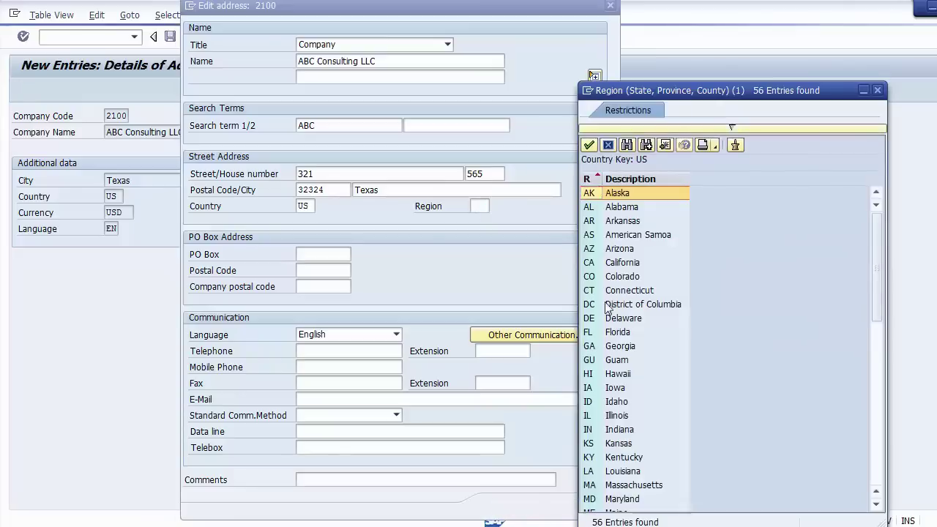
pyautogui.press('pagedown')
pyautogui.press('pagedown')
pyautogui.press('pagedown')
pyautogui.press('Up')
pyautogui.press('Up')
pyautogui.press('Up')
pyautogui.press('Up')
pyautogui.press('Up')
pyautogui.press('Up')
pyautogui.press('Up')
pyautogui.press('Up')
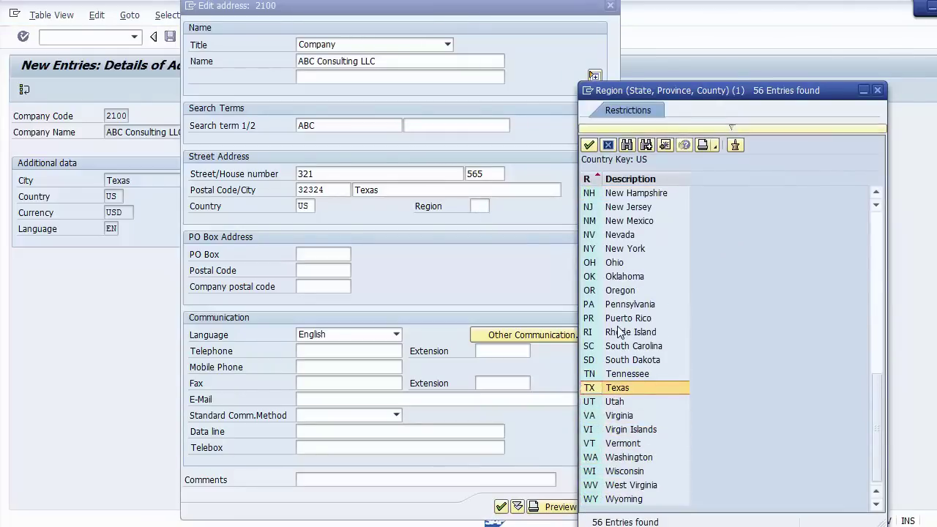
pyautogui.press('Return')
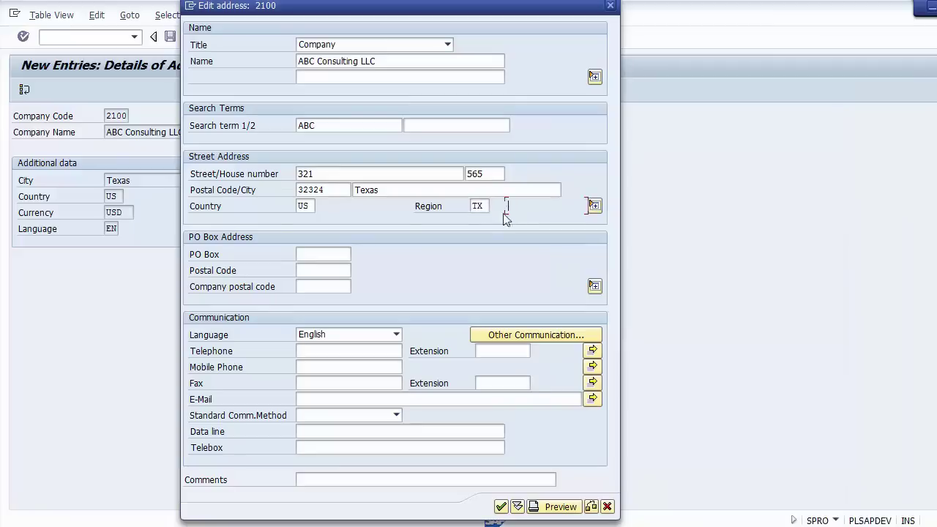
# Go through the PO box, communication and comments fields of the company code address without entering anything.
pyautogui.click(328, 254)
pyautogui.click(330, 271)
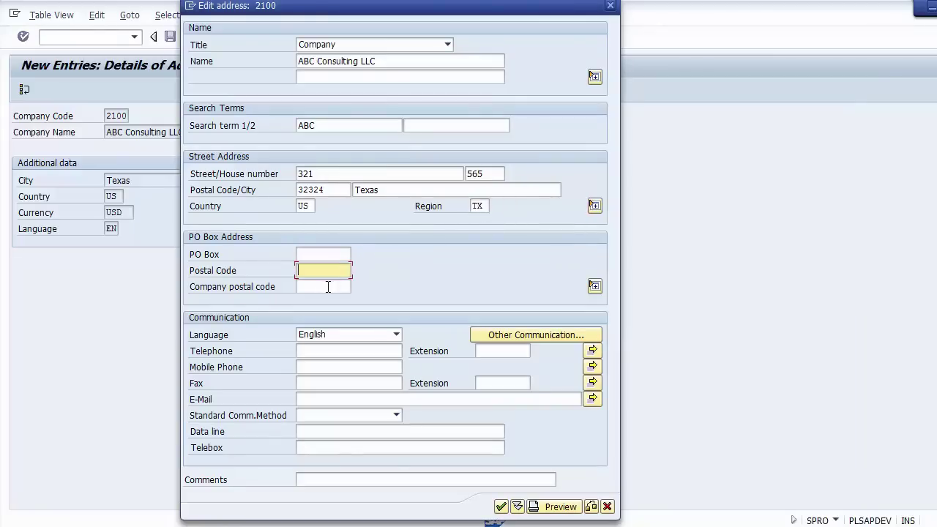
pyautogui.click(331, 286)
pyautogui.click(332, 353)
pyautogui.click(333, 368)
pyautogui.click(332, 383)
pyautogui.click(333, 400)
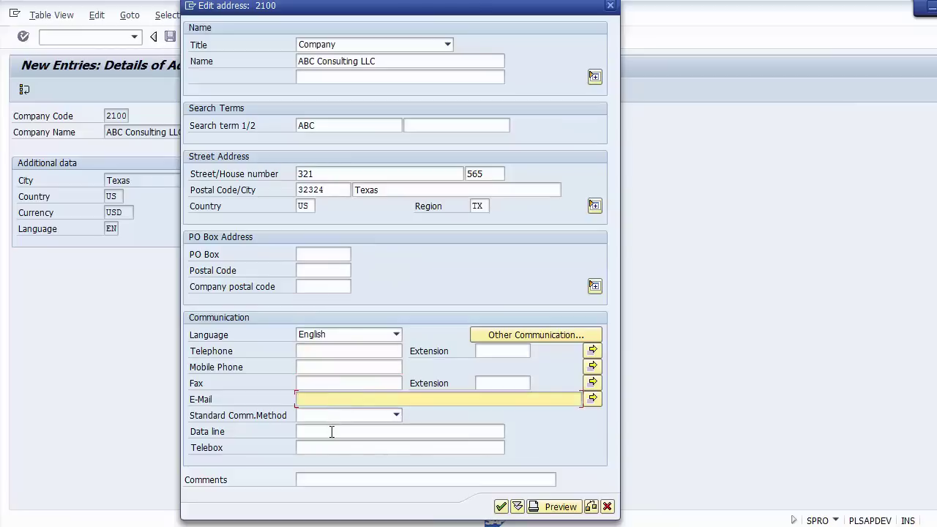
pyautogui.click(331, 431)
pyautogui.click(331, 448)
pyautogui.click(330, 480)
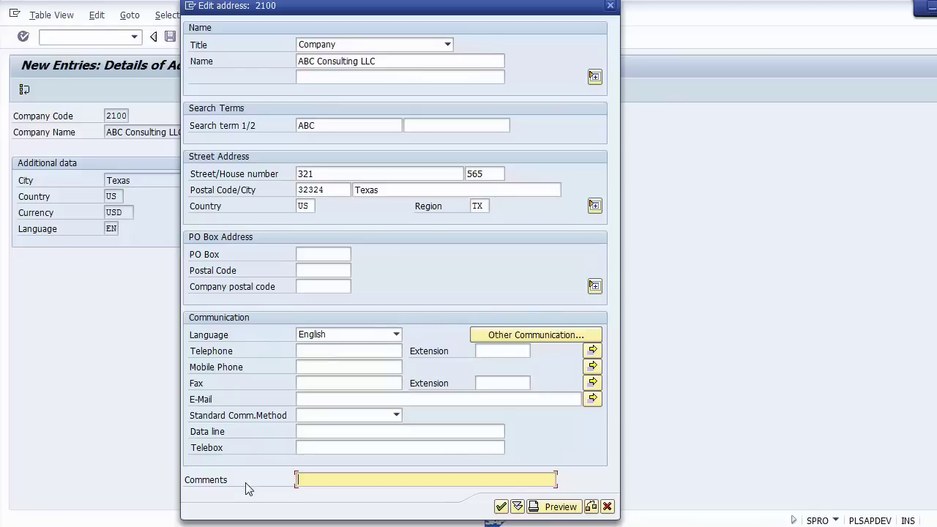
# Confirm the address, save company code 2100 under customizing request DEVK902909 and return to the company code overview.
pyautogui.click(500, 506)
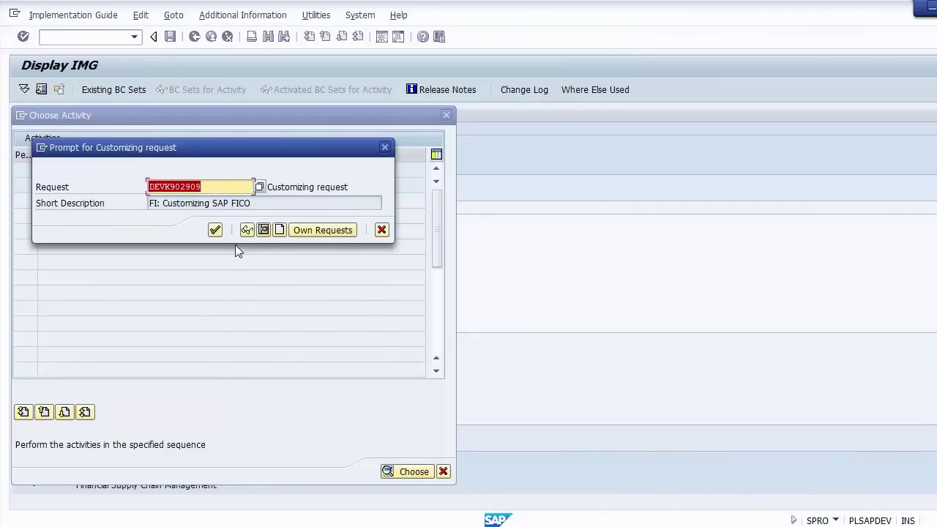
pyautogui.click(221, 187)
pyautogui.moveTo(219, 186); pyautogui.dragTo(142, 186)
pyautogui.click(219, 188)
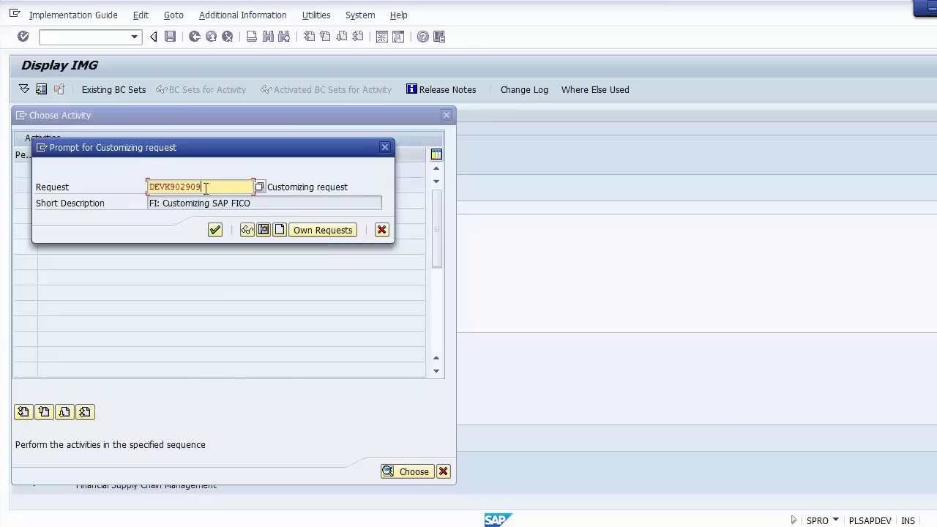
pyautogui.moveTo(213, 189); pyautogui.dragTo(149, 188)
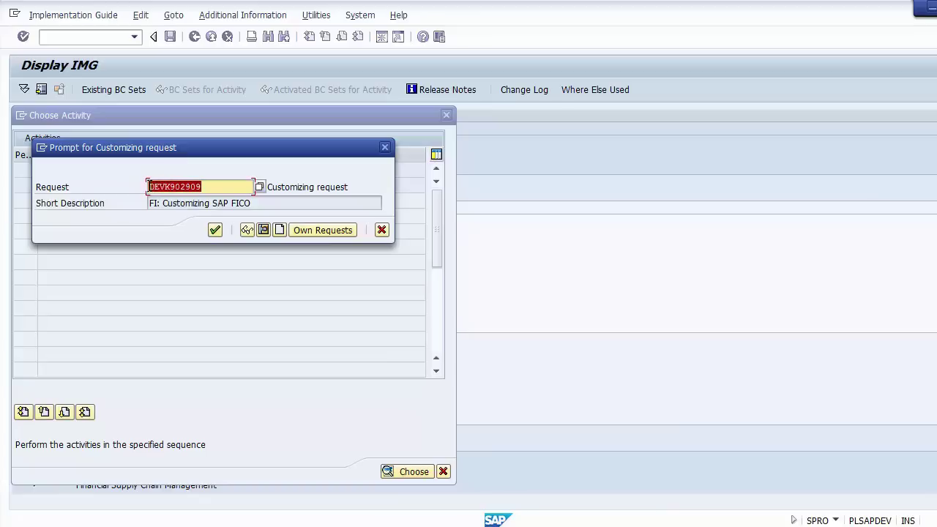
pyautogui.click(214, 231)
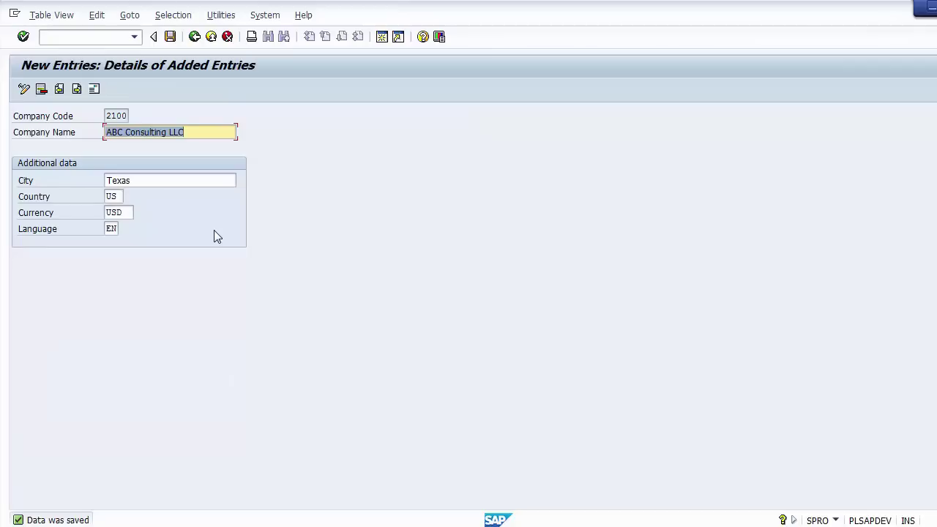
pyautogui.click(194, 36)
# Switch to the PowerPoint presentation and review the Enterprise Structure Configuration Steps slide, from Define Company to Assign Company to Company Code.
pyautogui.click(296, 526)
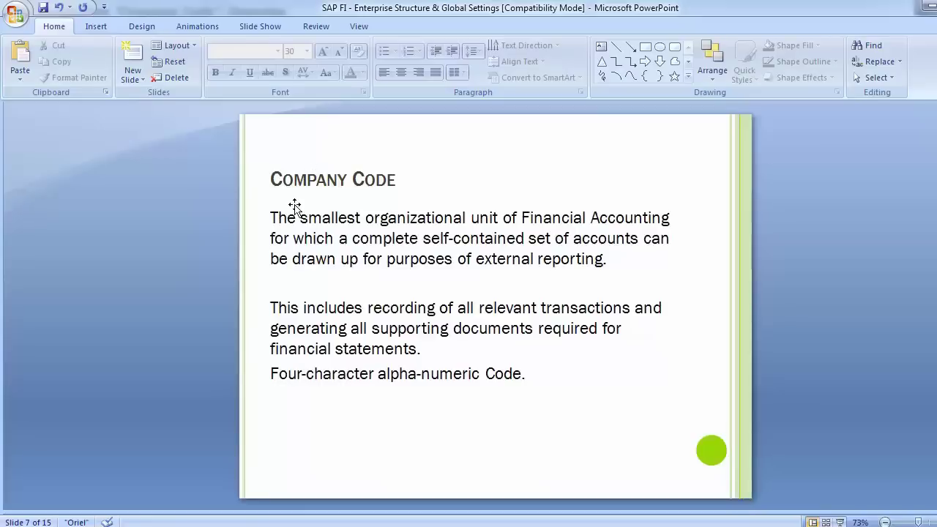
pyautogui.scroll(2, 295, 206)
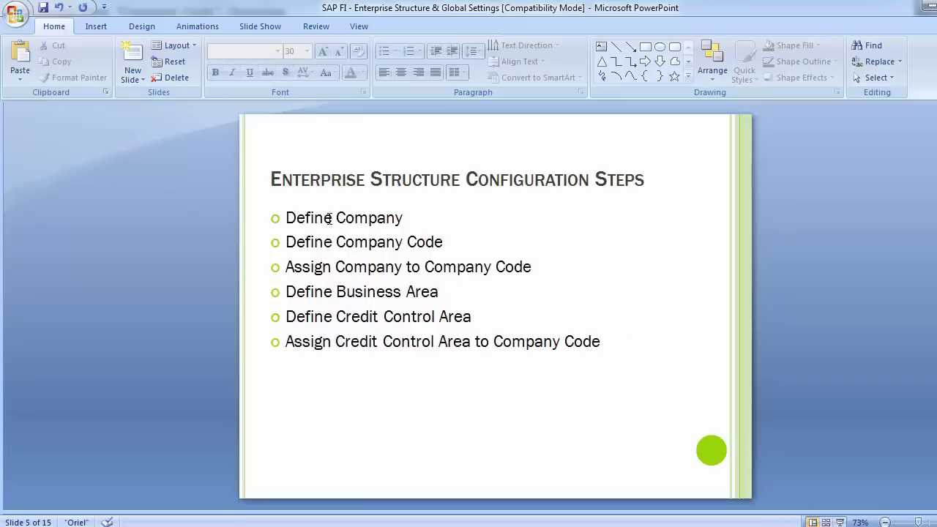
pyautogui.click(329, 218)
pyautogui.click(329, 242)
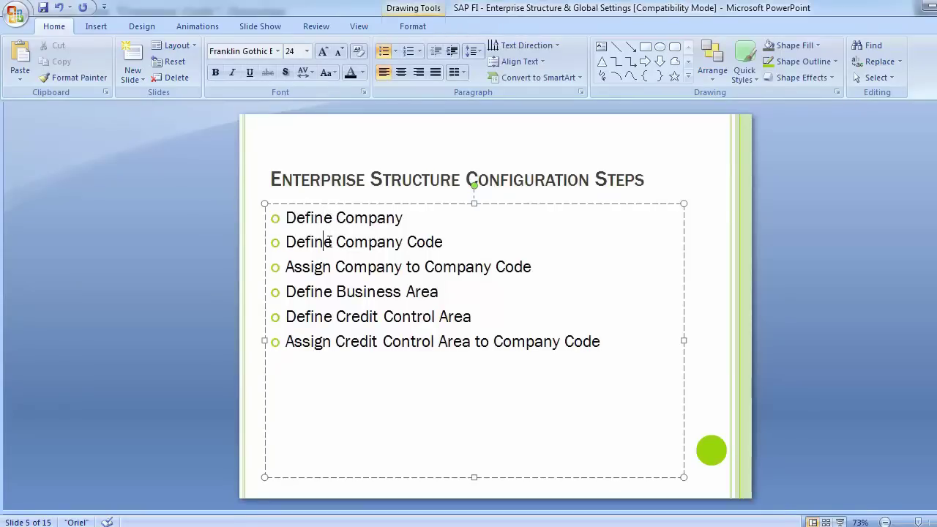
pyautogui.click(286, 268)
pyautogui.moveTo(287, 268); pyautogui.dragTo(497, 257)
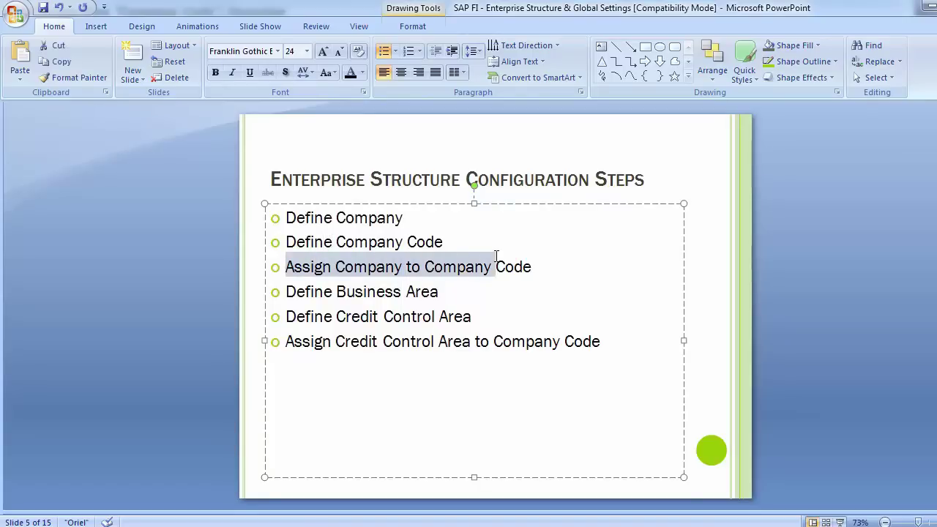
pyautogui.click(141, 307)
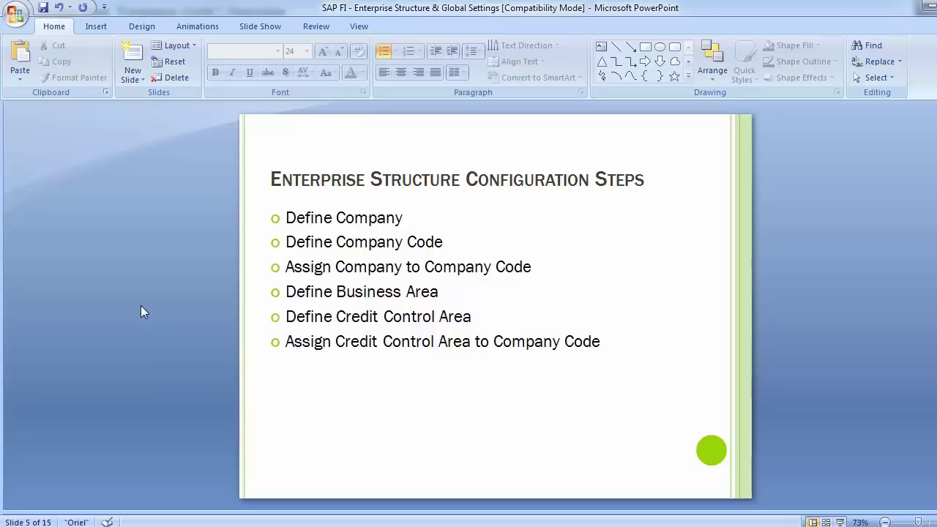
# Switch back to SAP and leave the company code activity, returning to the implementation guide structure.
pyautogui.hotkey('alt', 'Tab')
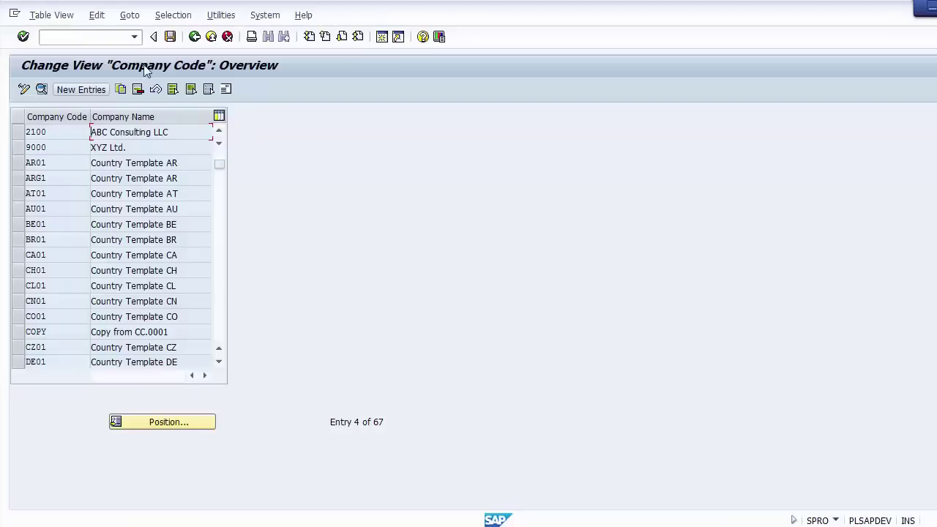
pyautogui.click(195, 36)
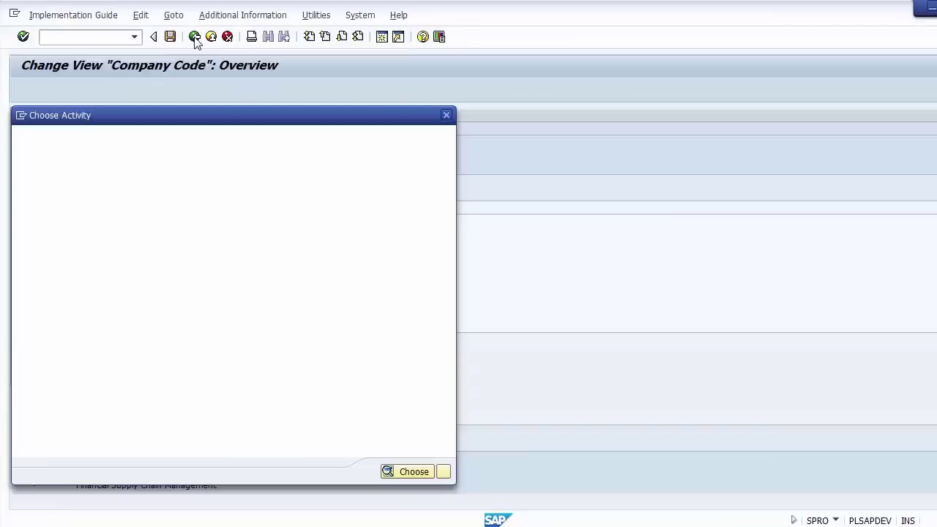
pyautogui.click(446, 115)
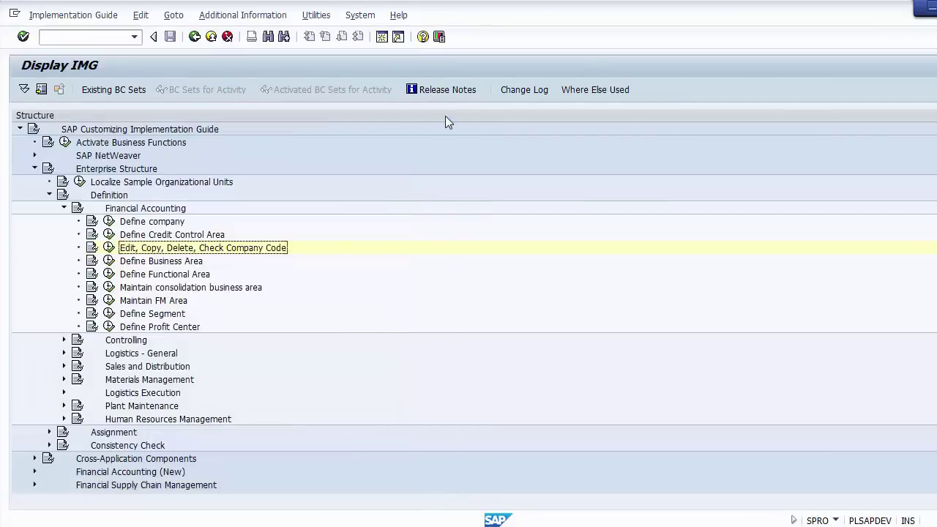
# Collapse the Financial Accounting and Definition nodes under Enterprise Structure.
pyautogui.click(63, 209)
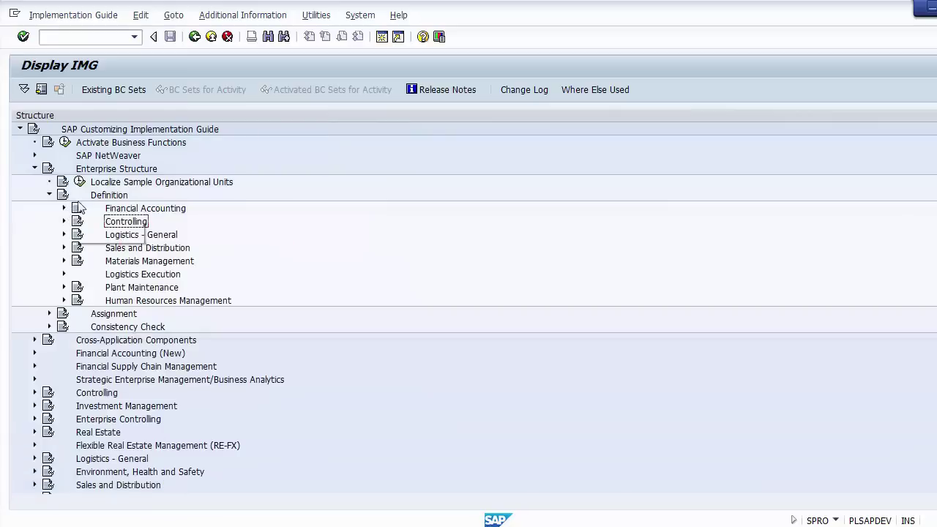
pyautogui.click(49, 195)
pyautogui.click(107, 197)
pyautogui.click(112, 206)
pyautogui.click(114, 199)
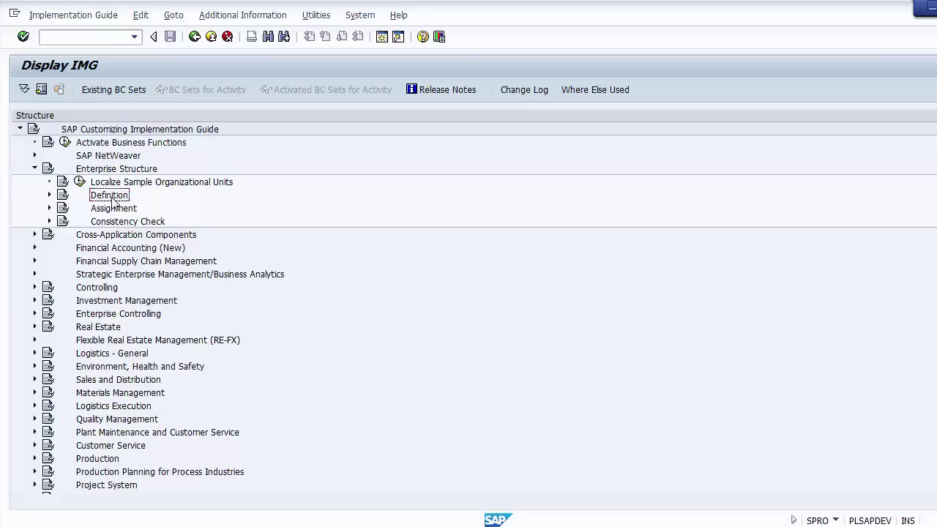
# Expand Assignment and its Financial Accounting node under Enterprise Structure and open the activity Assign company code to company.
pyautogui.click(114, 209)
pyautogui.click(49, 209)
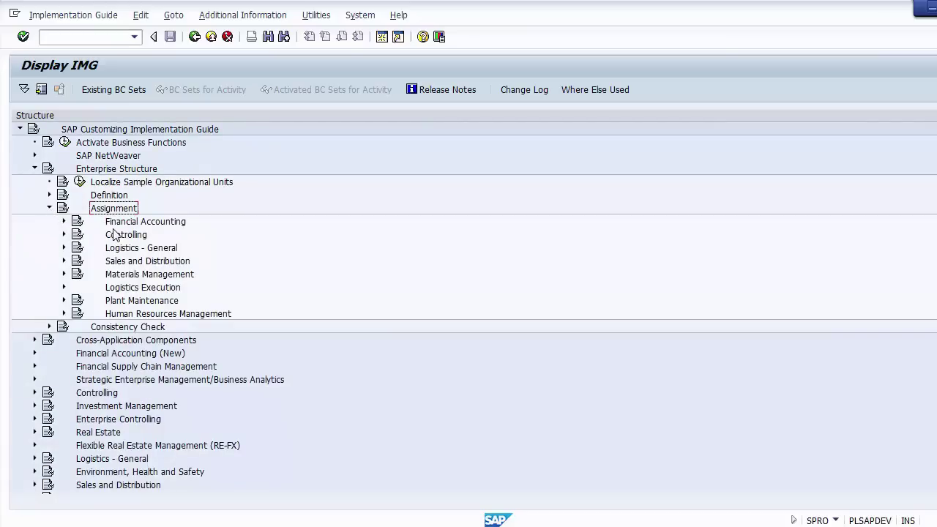
pyautogui.click(114, 221)
pyautogui.click(64, 221)
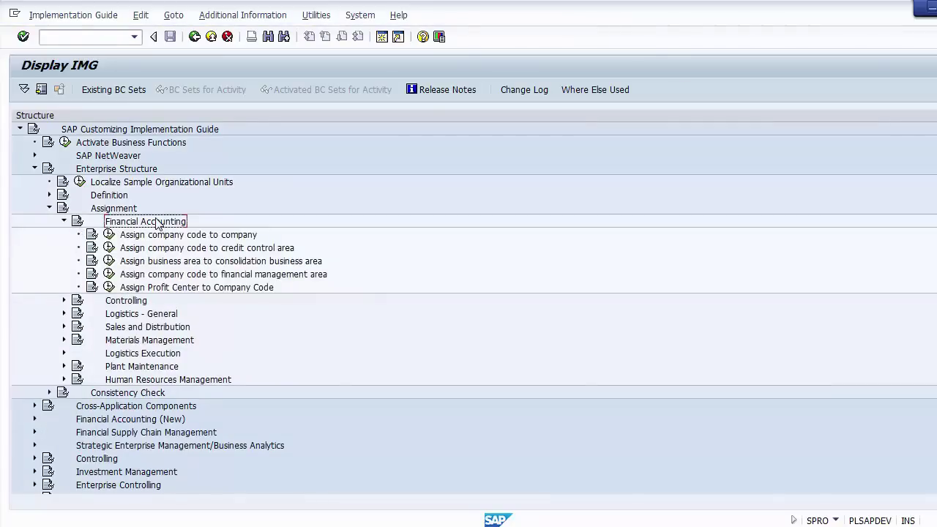
pyautogui.click(171, 235)
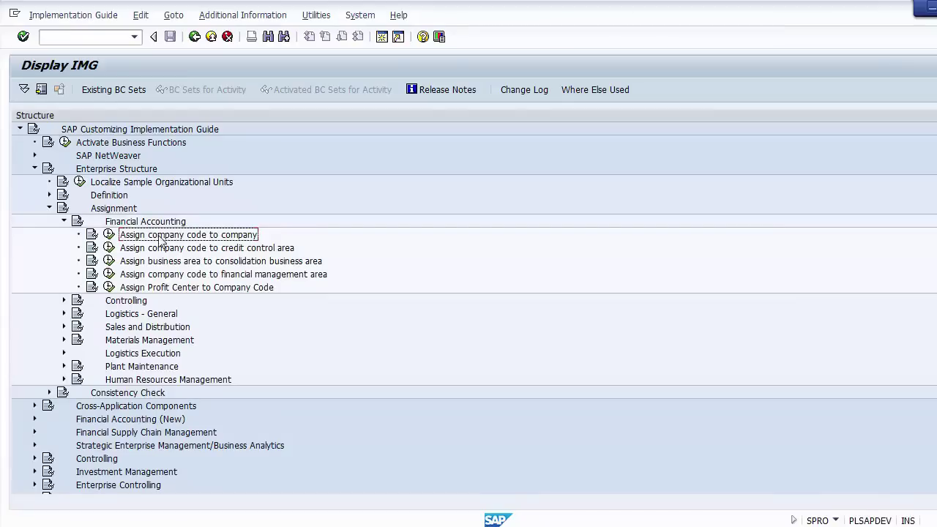
pyautogui.click(109, 236)
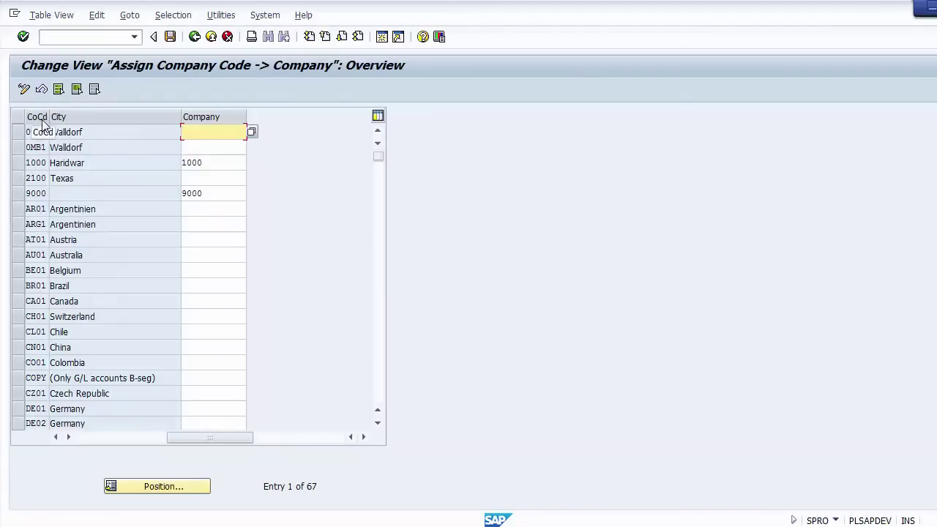
# Assign company 2000 (ABC Group) to company code 2100 by choosing it from the list of possible companies.
pyautogui.click(19, 179)
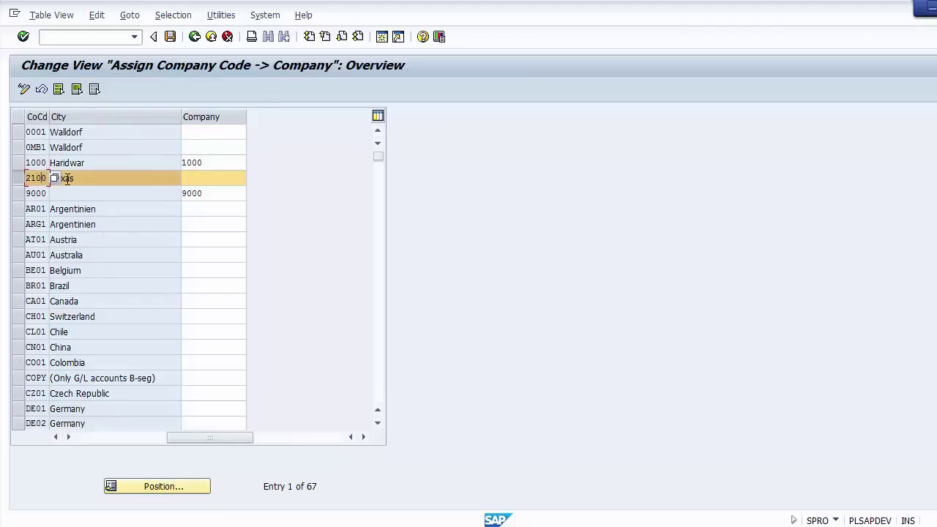
pyautogui.click(91, 179)
pyautogui.moveTo(92, 179); pyautogui.dragTo(52, 178)
pyautogui.click(197, 179)
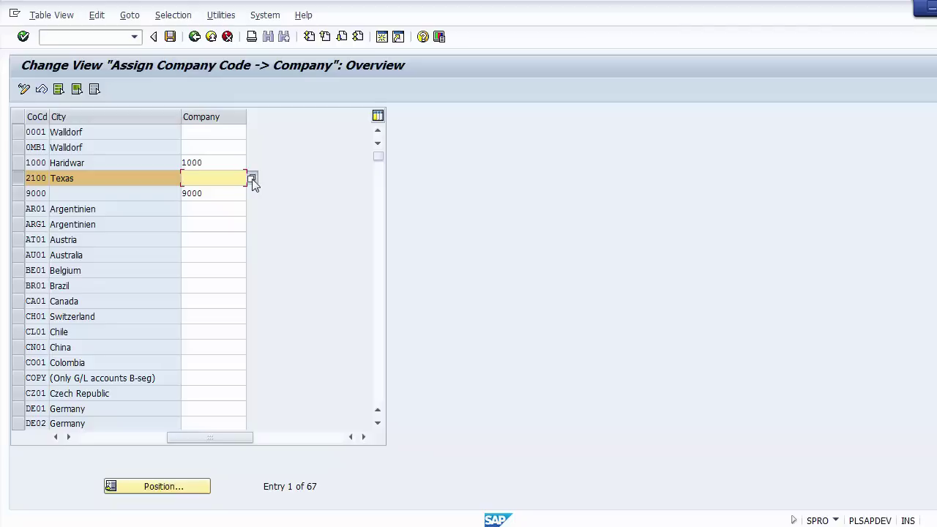
pyautogui.click(251, 179)
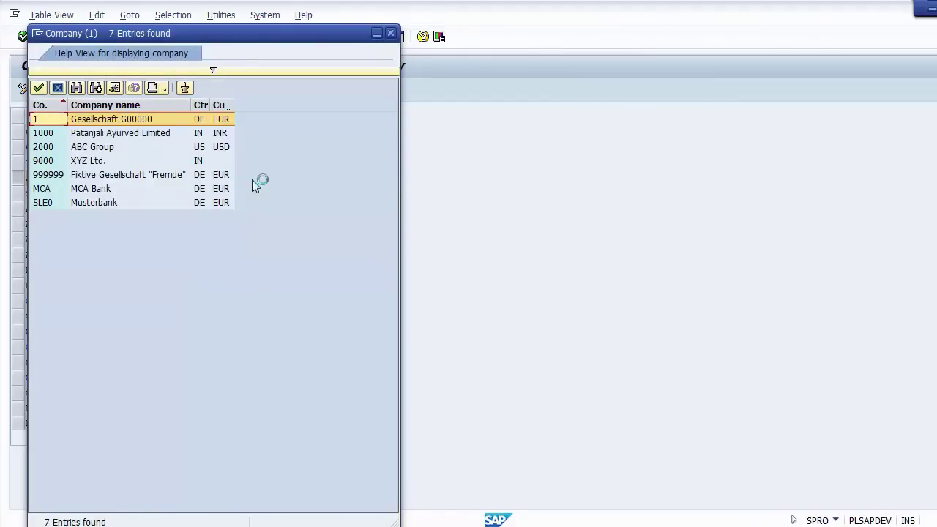
pyautogui.press('Down')
pyautogui.press('Down')
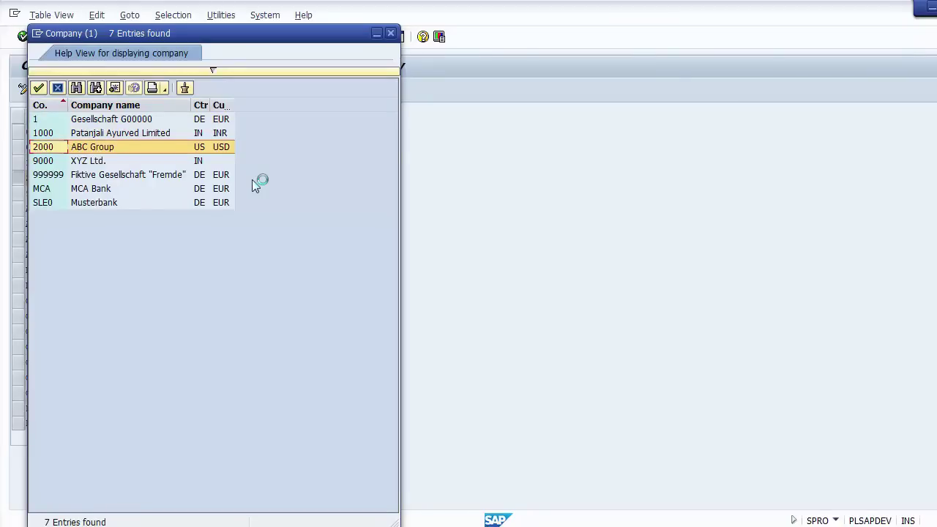
pyautogui.press('Return')
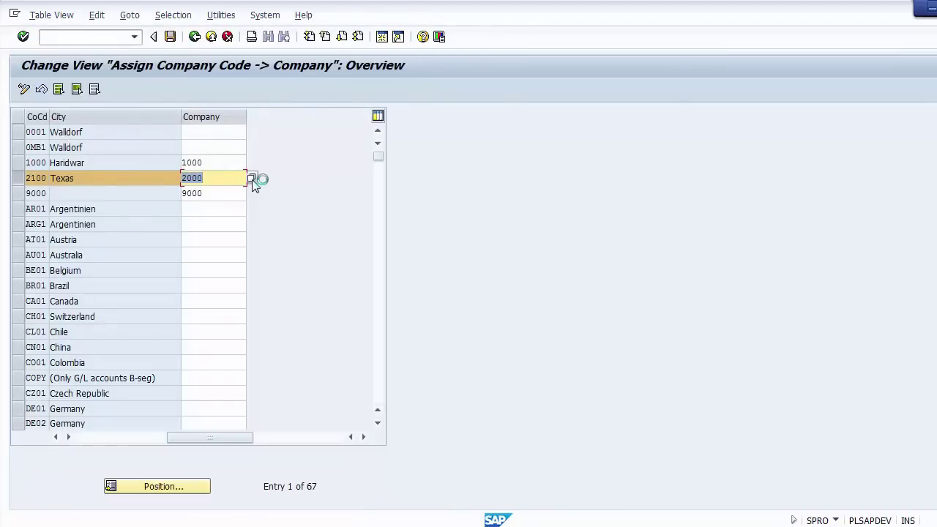
# Check the entries for company code 2100 and save the company assignment under customizing request DEVK902909.
pyautogui.click(30, 178)
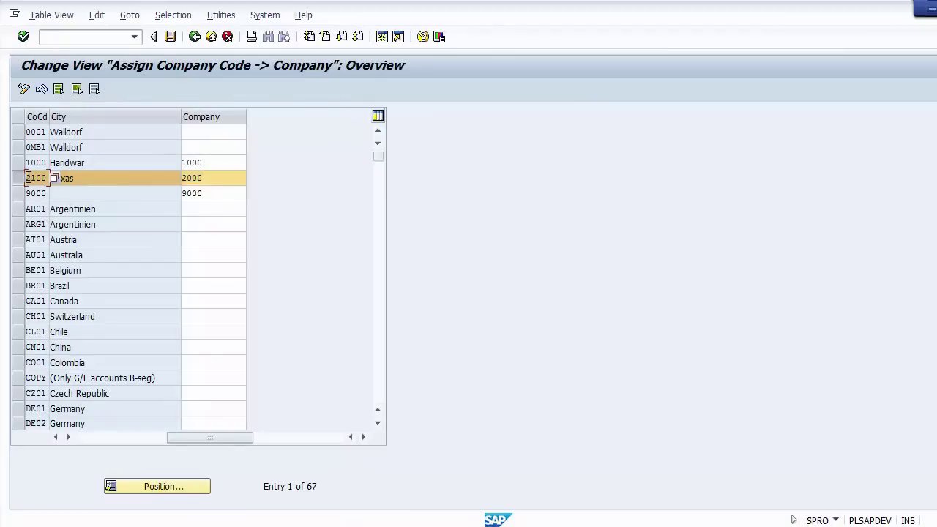
pyautogui.click(211, 179)
pyautogui.moveTo(211, 180); pyautogui.dragTo(180, 178)
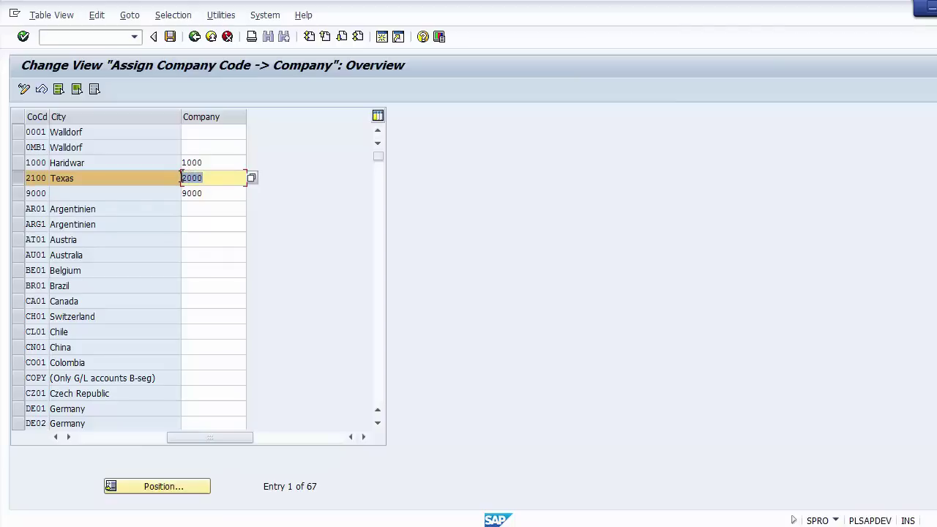
pyautogui.click(170, 38)
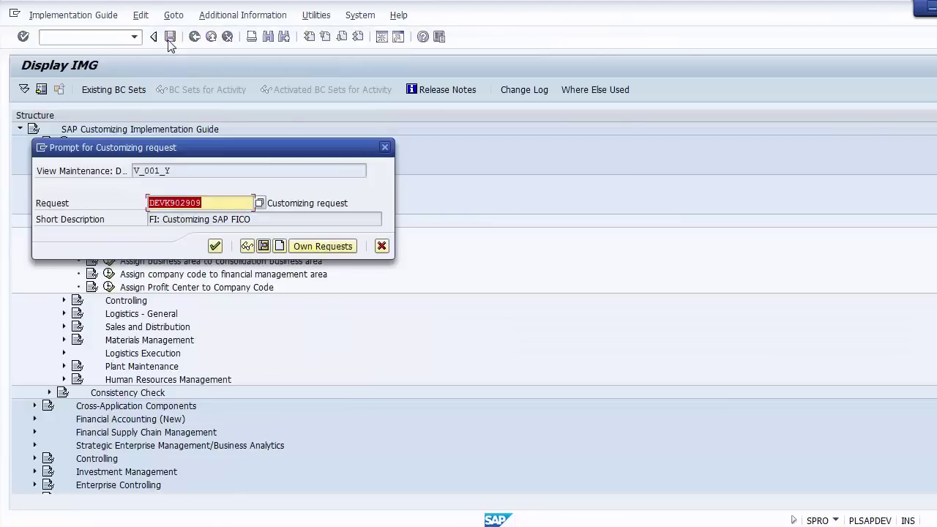
pyautogui.click(215, 246)
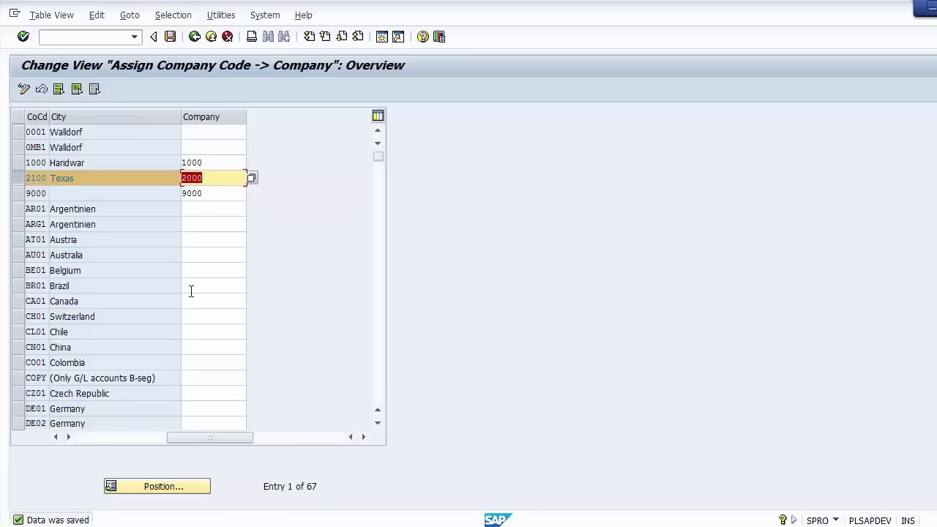
# Leave the company assignment view, switch to the PowerPoint presentation, and review the Define Business Area item and the Business Area slide.
pyautogui.click(195, 38)
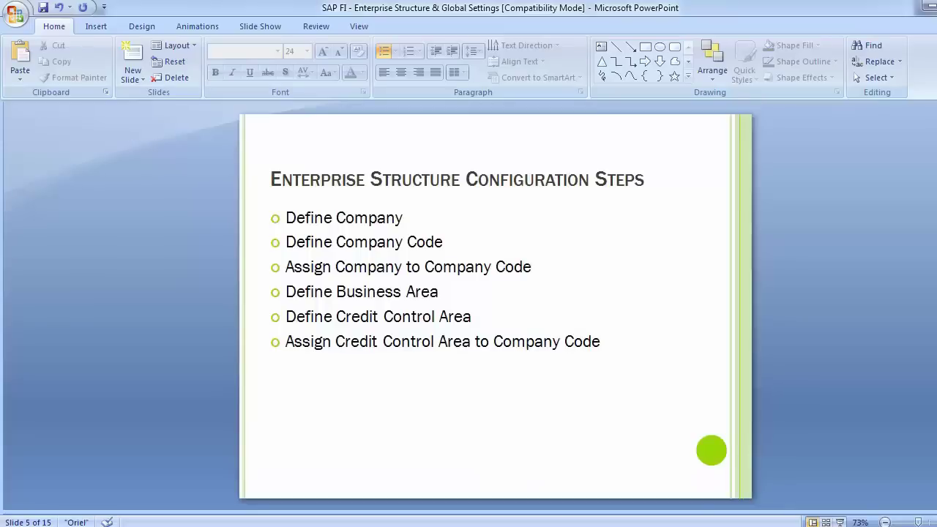
pyautogui.click(372, 266)
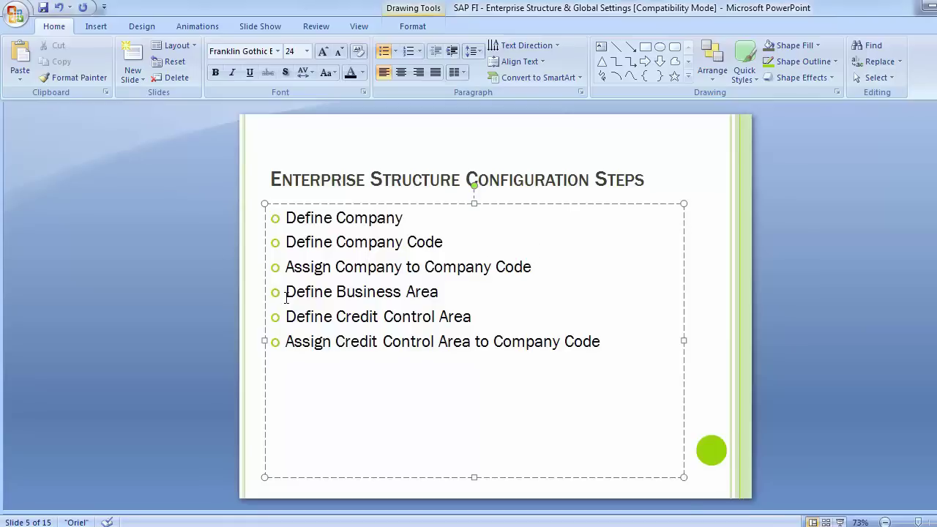
pyautogui.moveTo(296, 296); pyautogui.dragTo(461, 285)
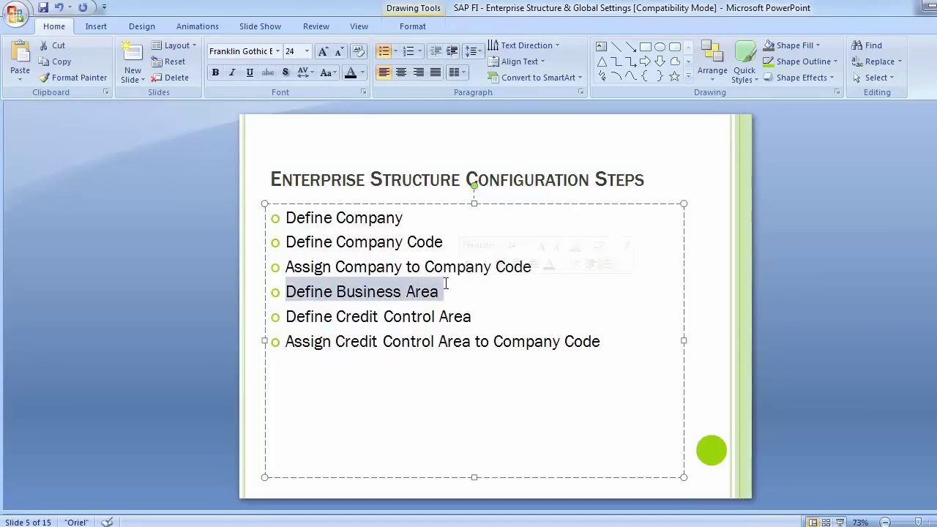
pyautogui.click(98, 283)
pyautogui.scroll(-3, 96, 278)
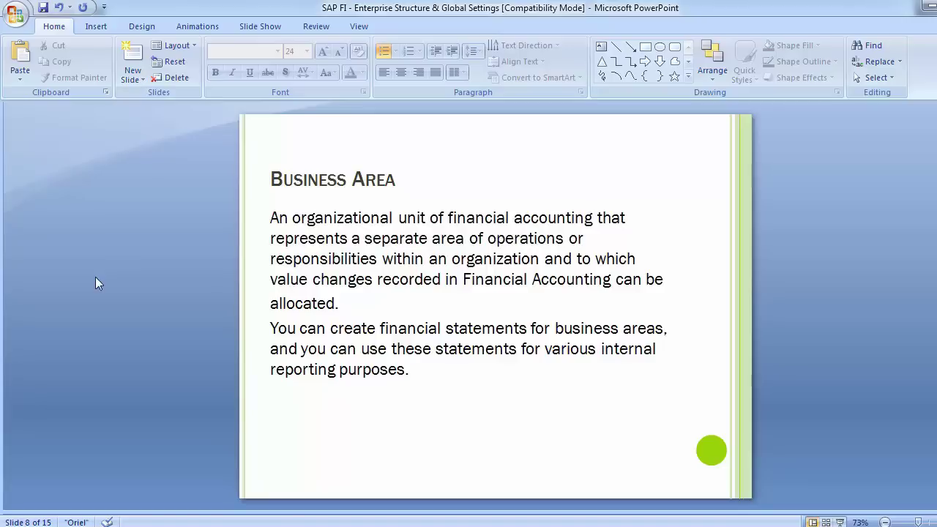
# Switch back to the SAP implementation guide and collapse the Financial Accounting and Assignment nodes under Enterprise Structure.
pyautogui.hotkey('alt', 'Tab')
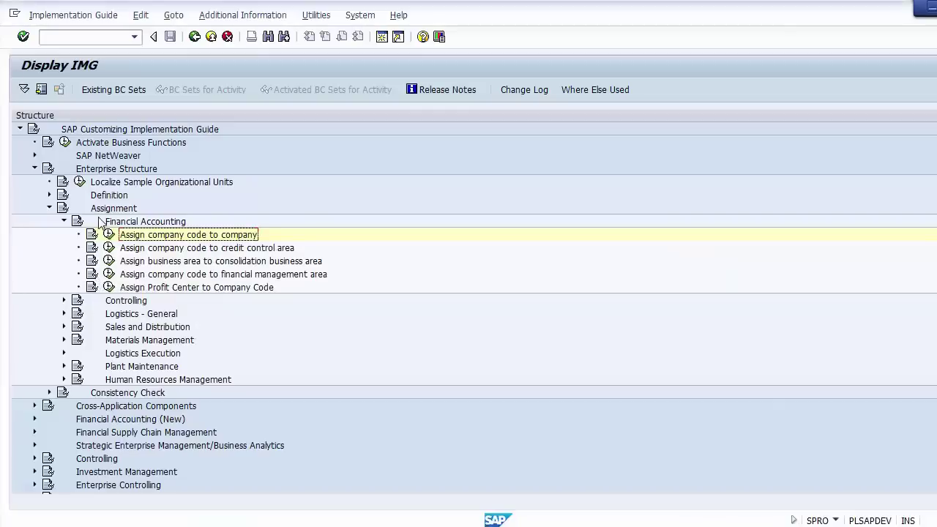
pyautogui.click(63, 221)
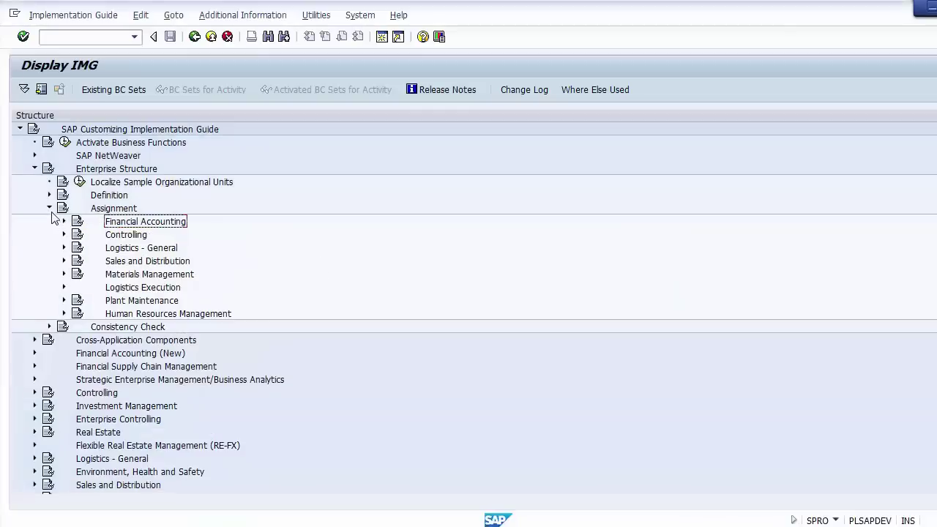
pyautogui.click(49, 208)
# Expand Definition and its Financial Accounting node under Enterprise Structure and open the activity Define Business Area.
pyautogui.click(107, 196)
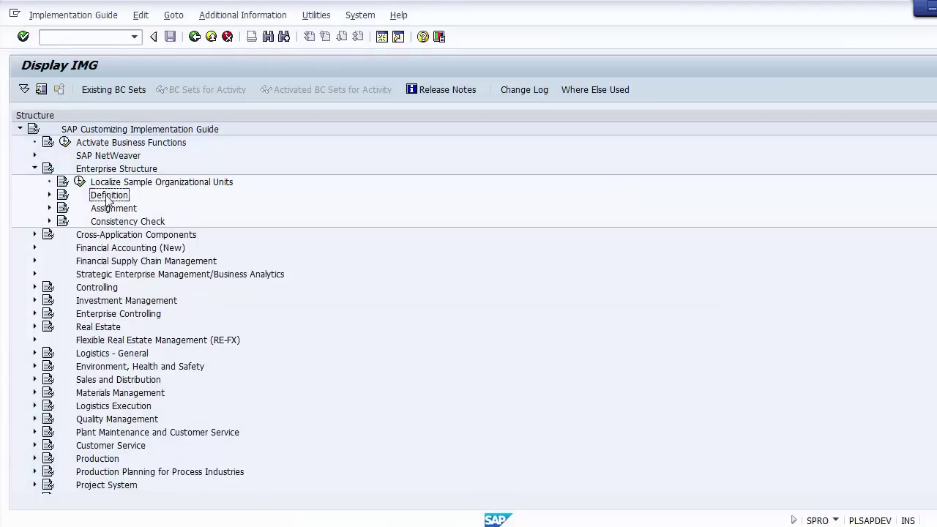
pyautogui.click(49, 196)
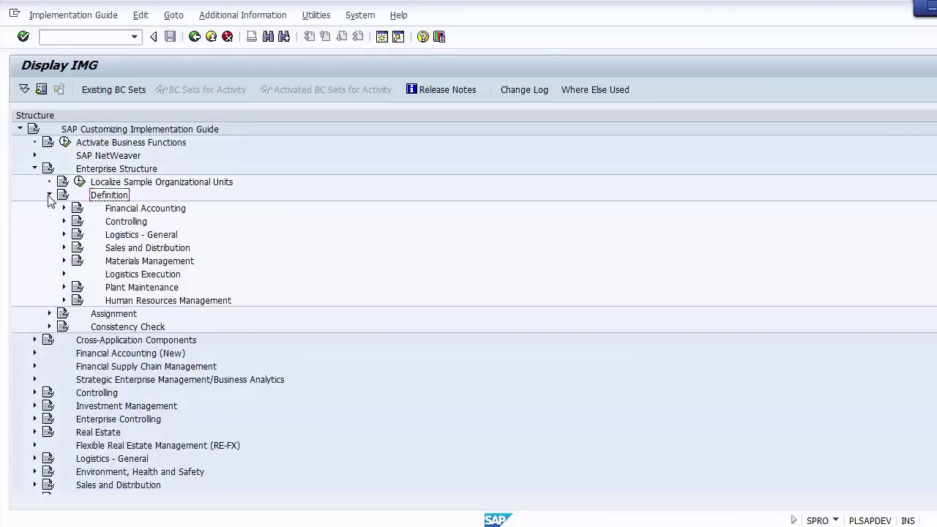
pyautogui.click(118, 212)
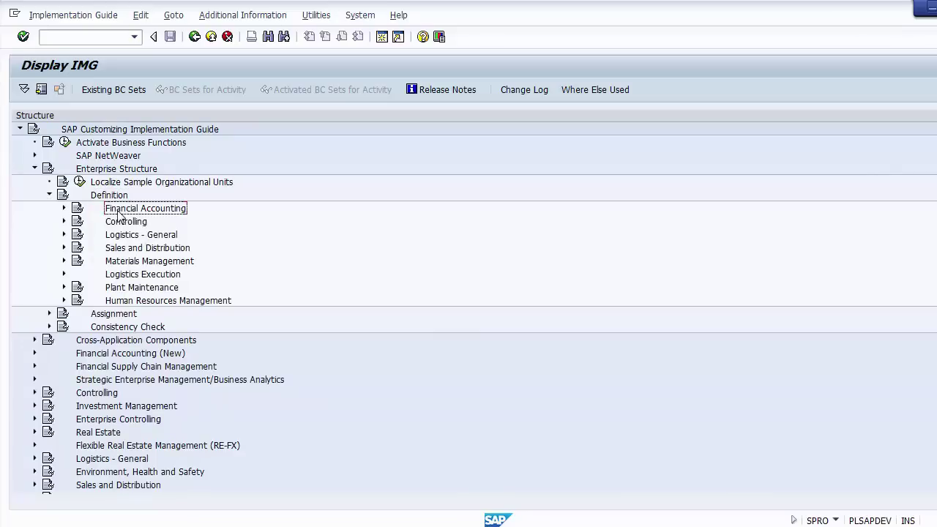
pyautogui.click(65, 210)
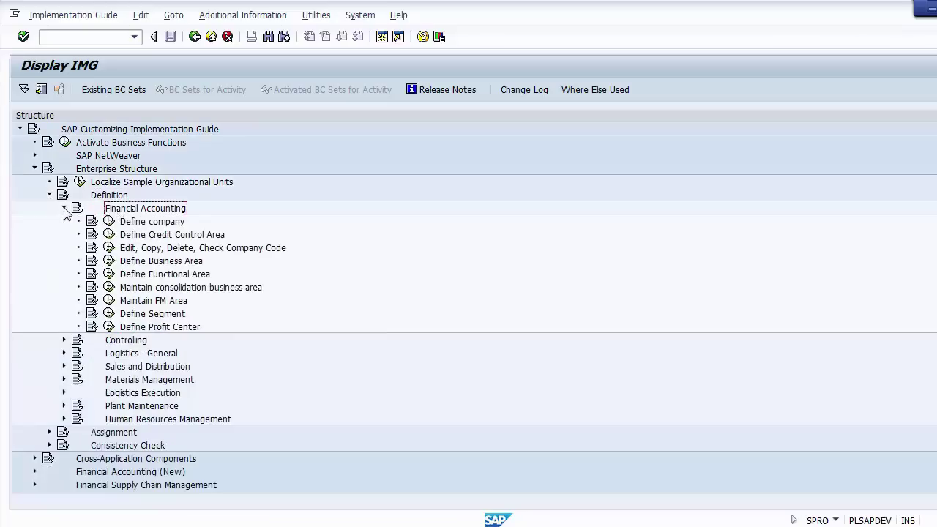
pyautogui.click(161, 262)
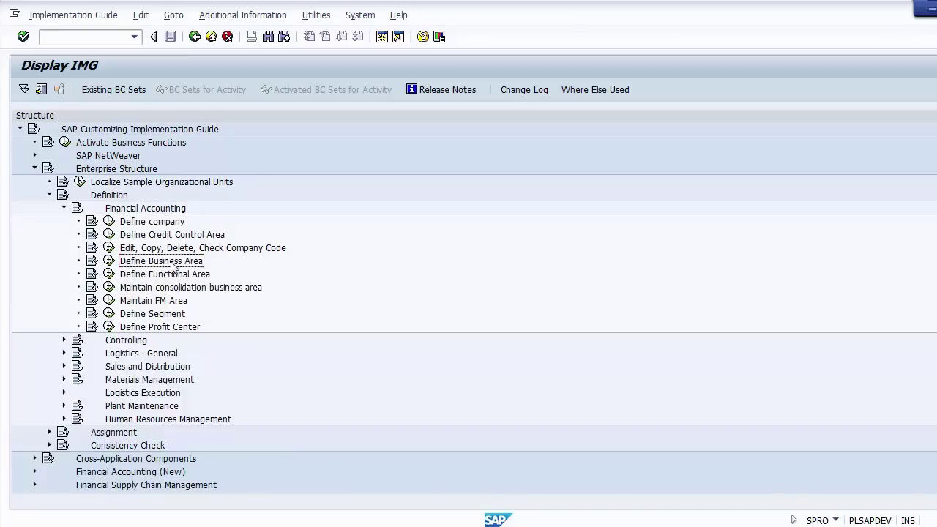
pyautogui.click(108, 262)
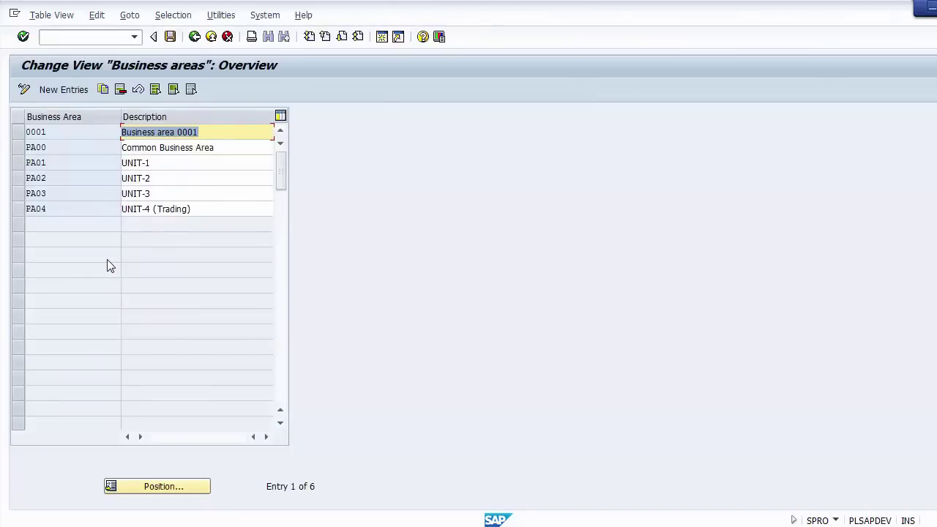
# Create new entries for business areas 2000, 2010, 2020 and 2030.
pyautogui.click(58, 94)
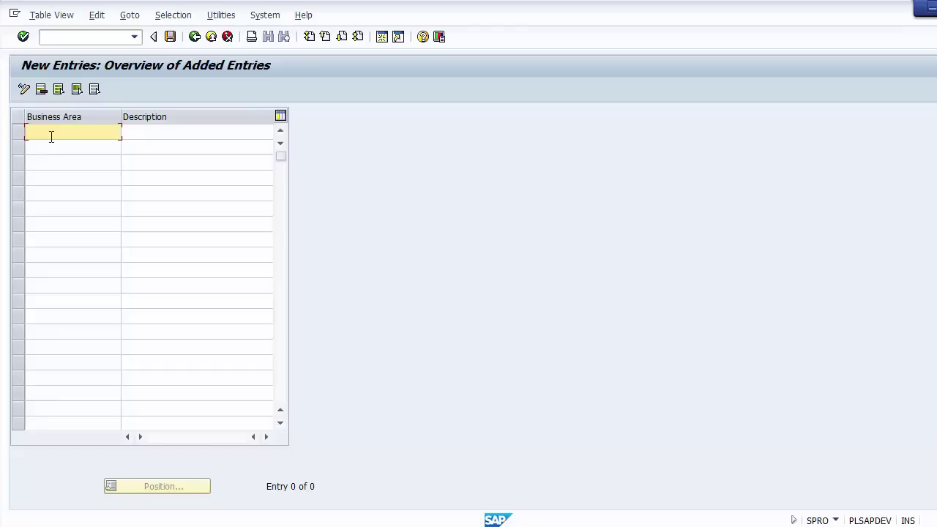
pyautogui.write('2000')
pyautogui.press('Down')
pyautogui.write('2000')
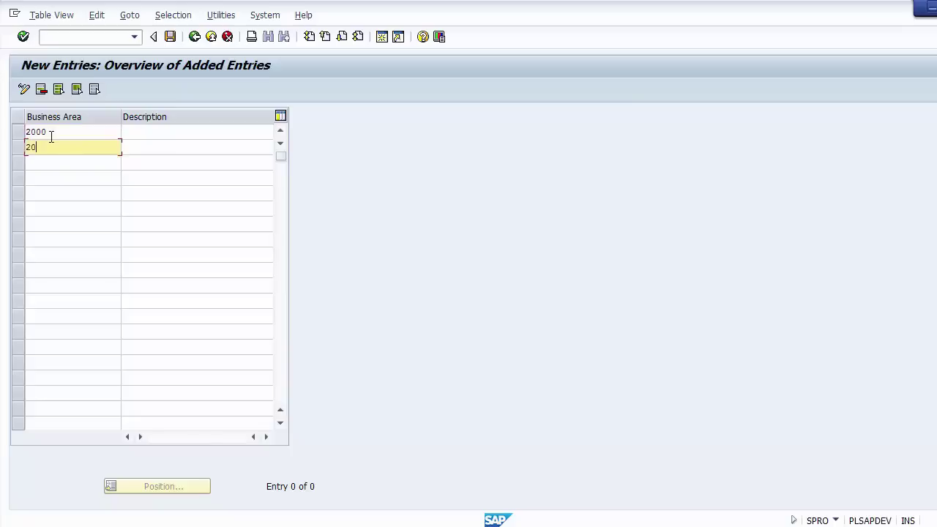
pyautogui.press('BackSpace')
pyautogui.press('BackSpace')
pyautogui.write('10')
pyautogui.press('Down')
pyautogui.write('2020')
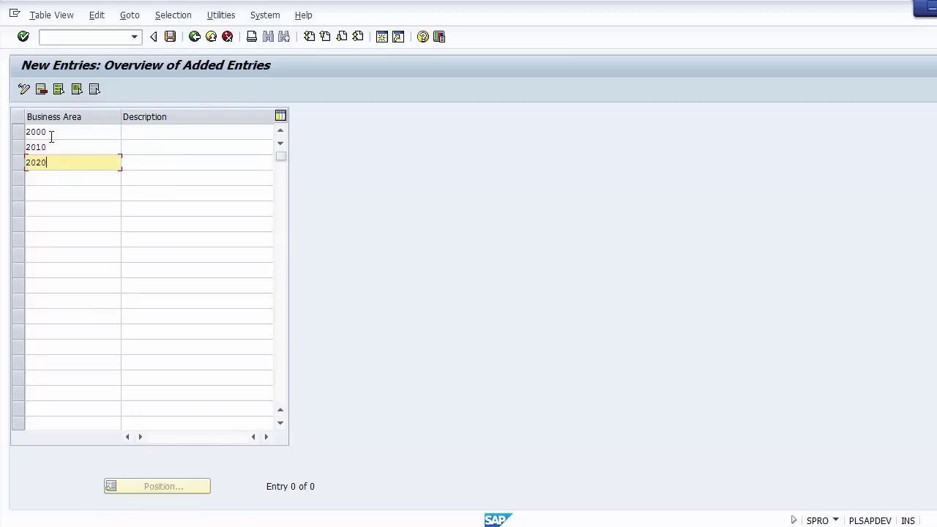
pyautogui.press('Down')
pyautogui.write('2030')
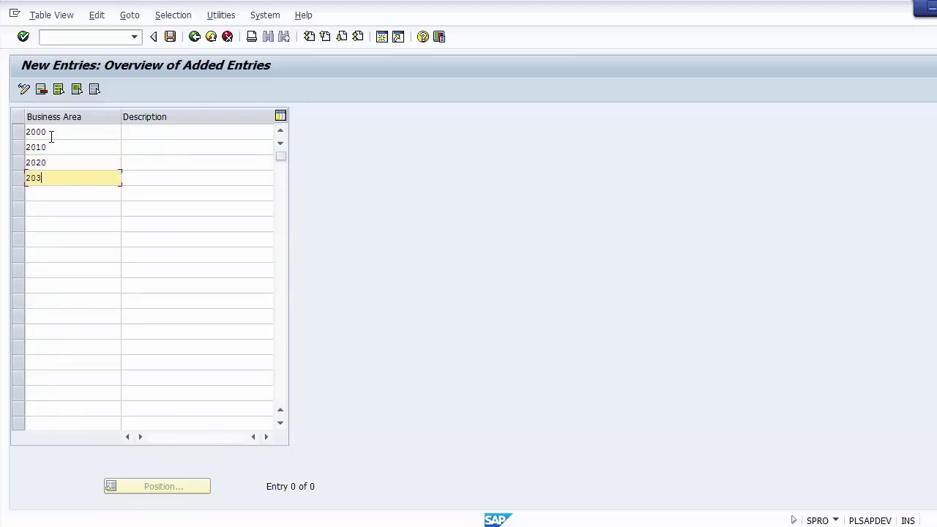
# Enter the descriptions Plant 1 for business area 2000, Plant2 for 2010, and Plant 3 for both 2020 and 2030.
pyautogui.click(142, 132)
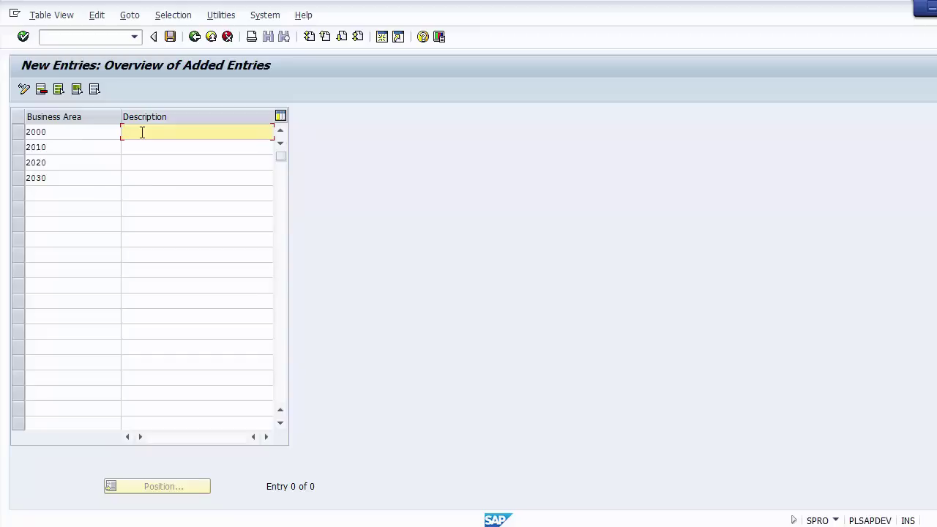
pyautogui.write('Plant 1')
pyautogui.press('Return')
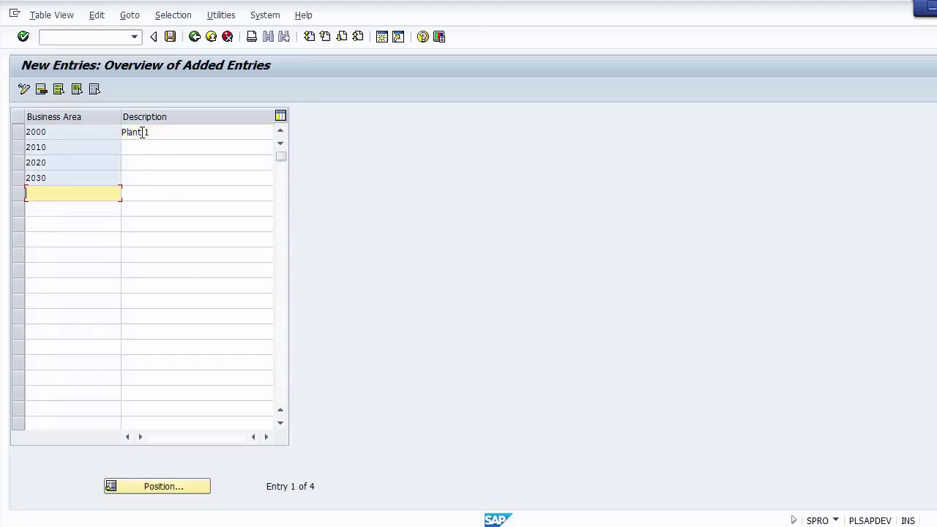
pyautogui.click(143, 146)
pyautogui.write('Plant 2')
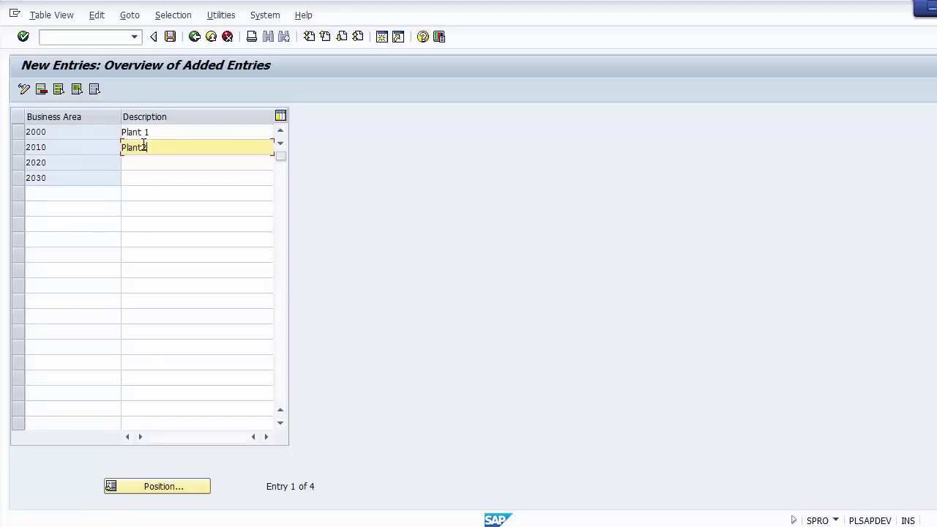
pyautogui.press('Tab')
pyautogui.write('P')
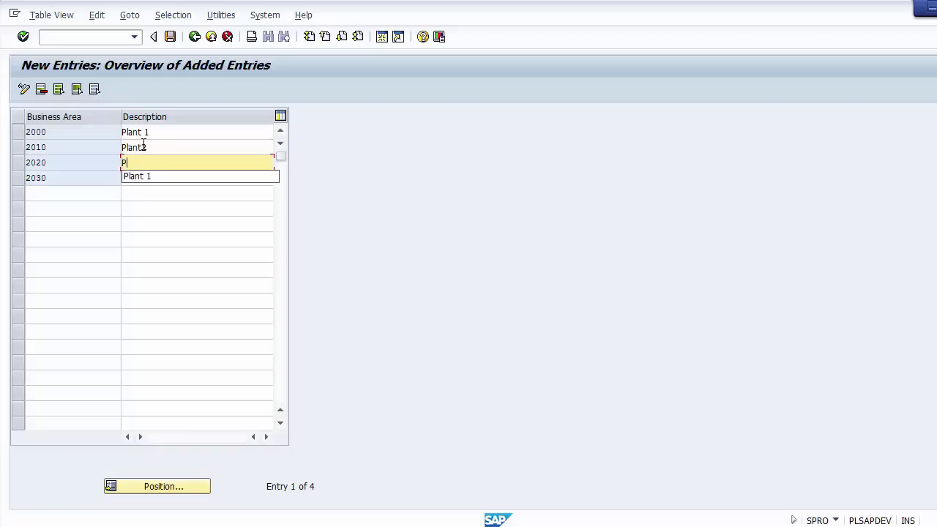
pyautogui.write('lant 3')
pyautogui.press('Tab')
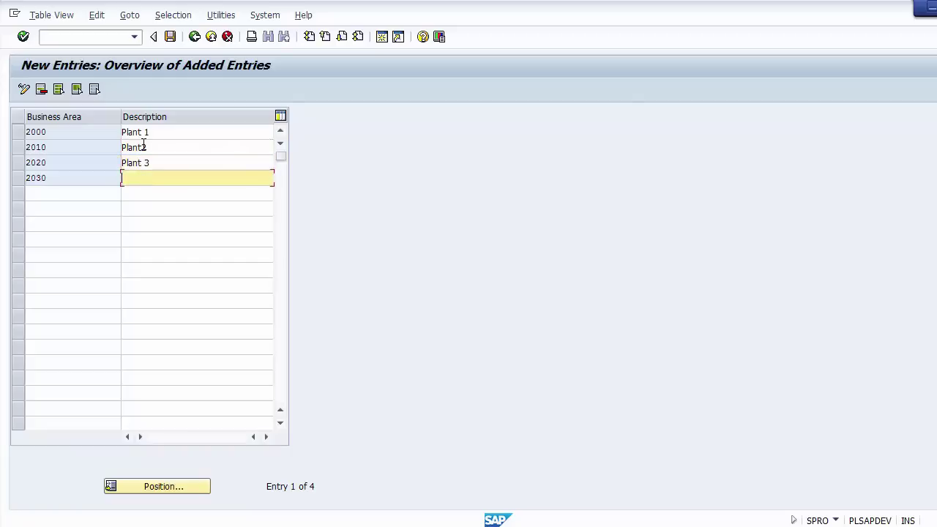
pyautogui.write('Plant ')
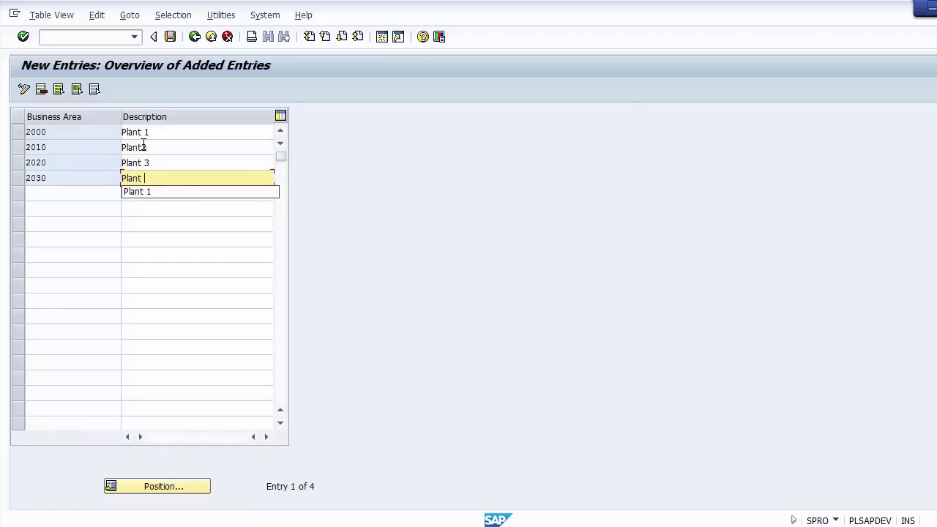
pyautogui.write('3')
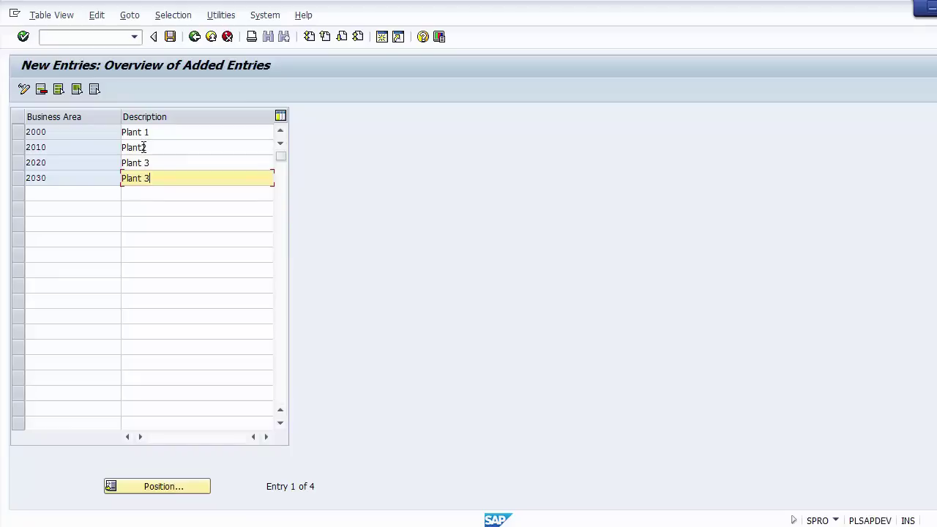
# Correct the descriptions to Plant 2 for business area 2010 and Plant 4 for business area 2030.
pyautogui.click(145, 147)
pyautogui.press('Up')
pyautogui.press('Down')
pyautogui.press('Down')
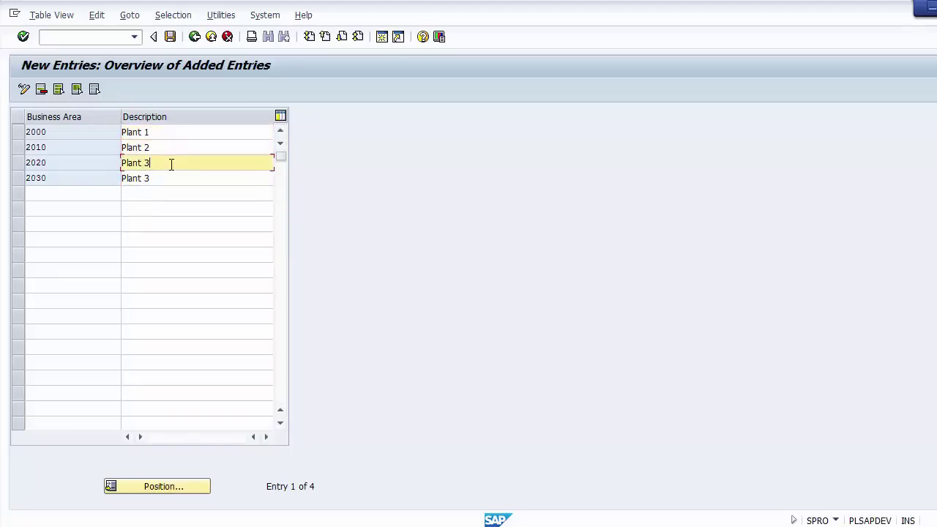
pyautogui.press('Down')
pyautogui.press('BackSpace')
pyautogui.write('4')
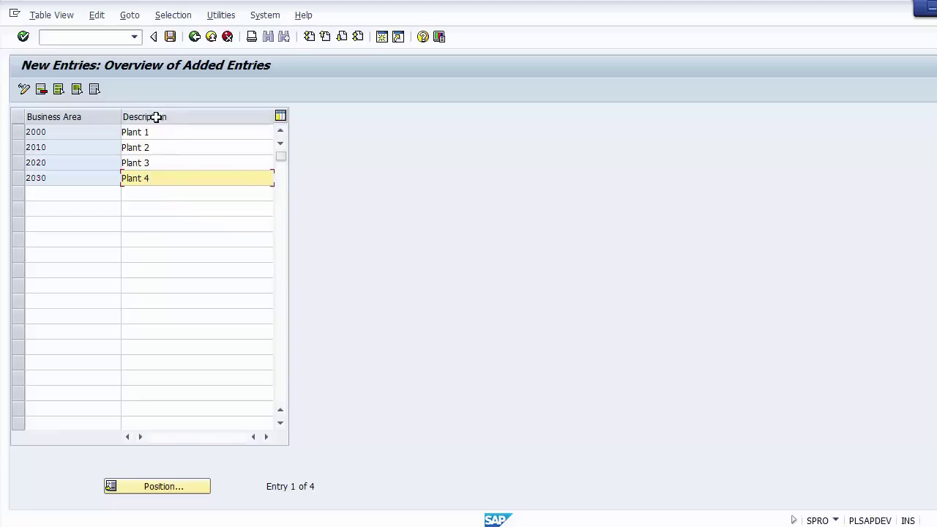
# Check the codes and descriptions of the four new business areas and save them under customizing request DEVK902909.
pyautogui.click(75, 170)
pyautogui.click(63, 149)
pyautogui.click(63, 164)
pyautogui.click(182, 132)
pyautogui.click(180, 149)
pyautogui.click(180, 164)
pyautogui.click(179, 178)
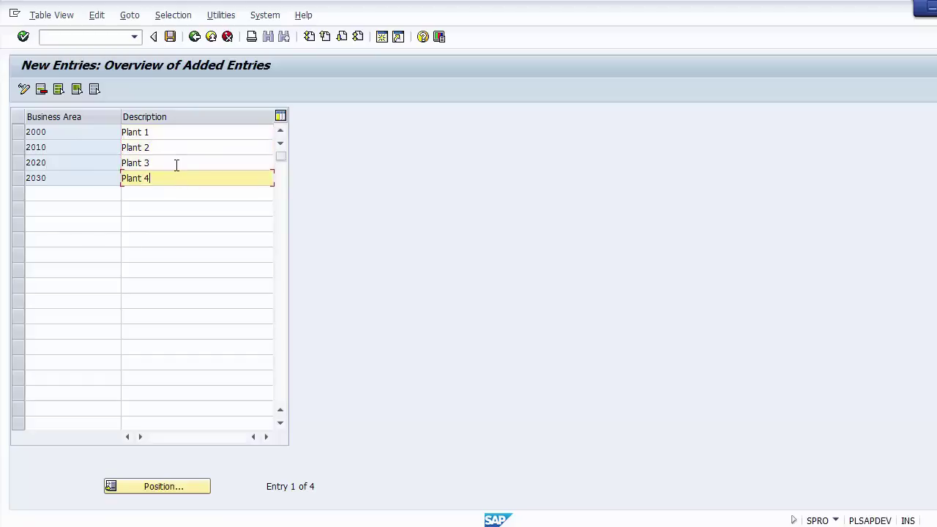
pyautogui.click(176, 166)
pyautogui.click(174, 149)
pyautogui.click(169, 130)
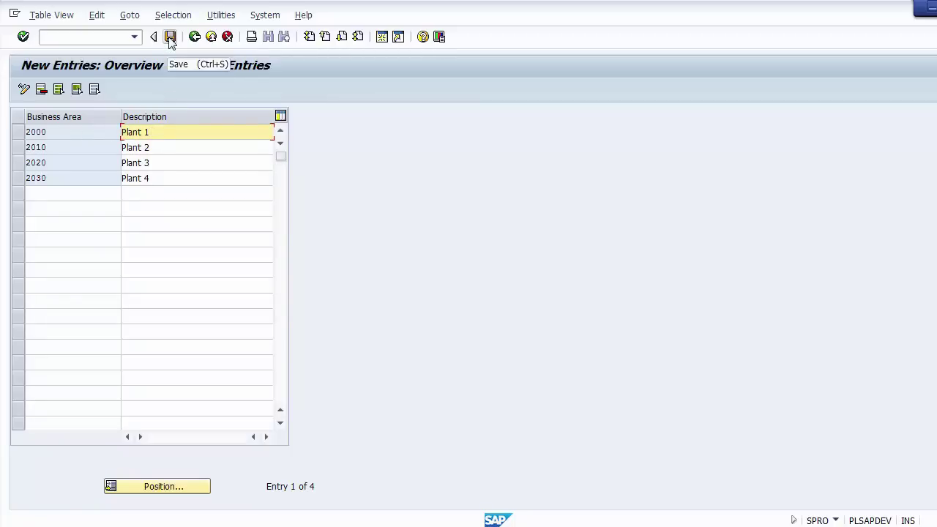
pyautogui.click(170, 37)
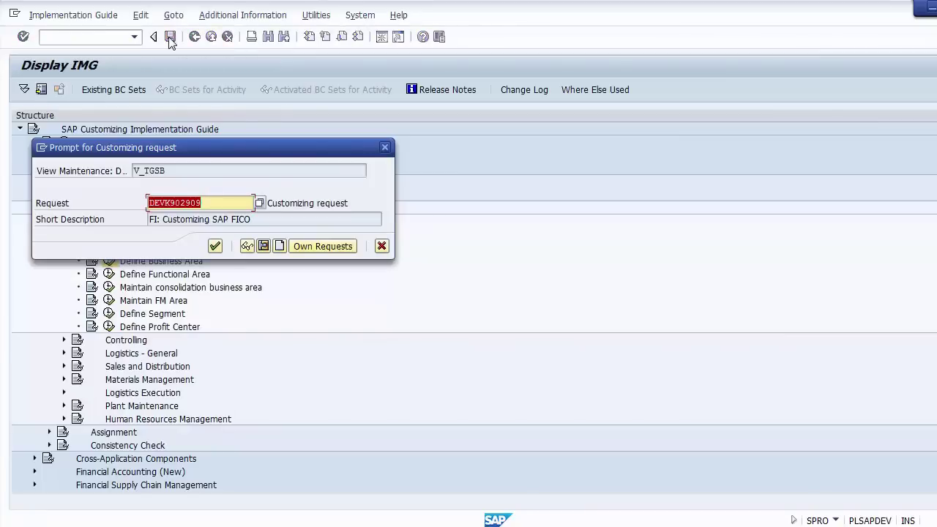
pyautogui.click(215, 246)
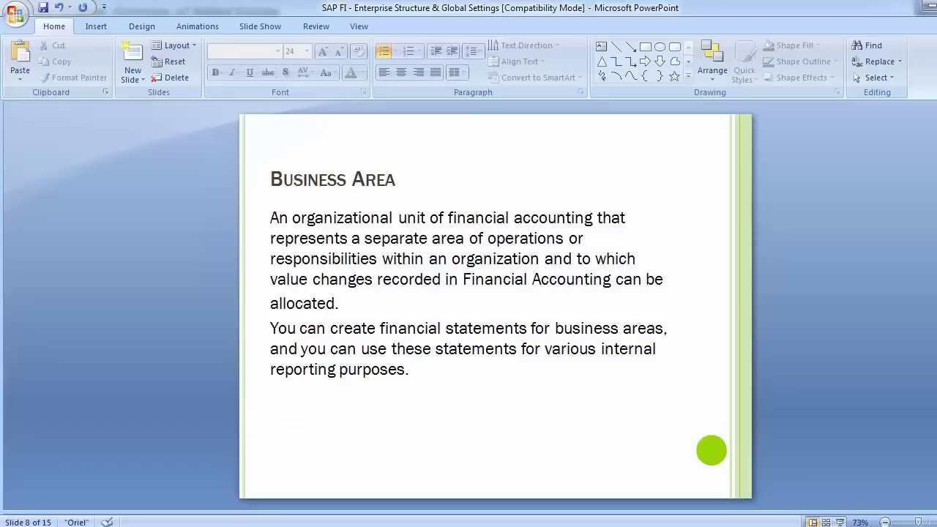
# Switch to PowerPoint and examine the Enterprise Structure diagram on slide 4 and the Define Credit Control Area item on the configuration steps slide.
pyautogui.press('pageup')
pyautogui.press('pageup')
pyautogui.press('pageup')
pyautogui.press('pageup')
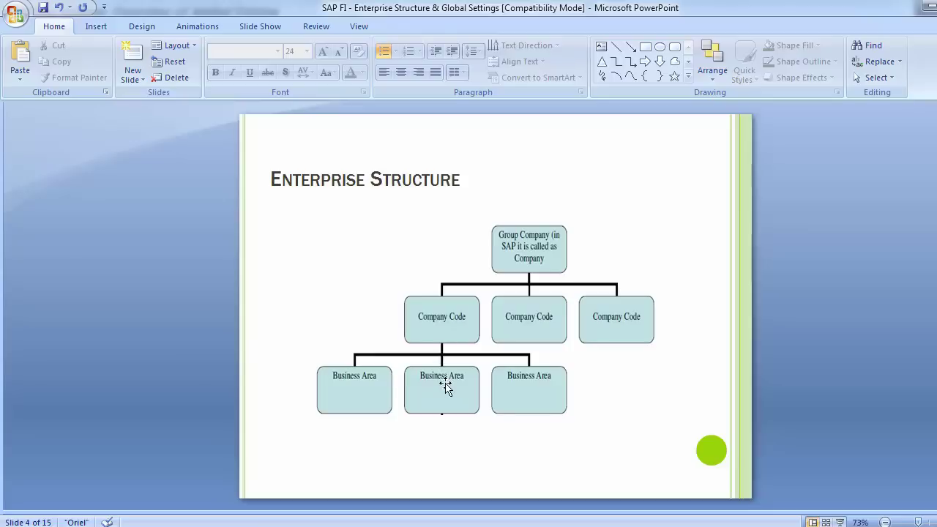
pyautogui.click(446, 319)
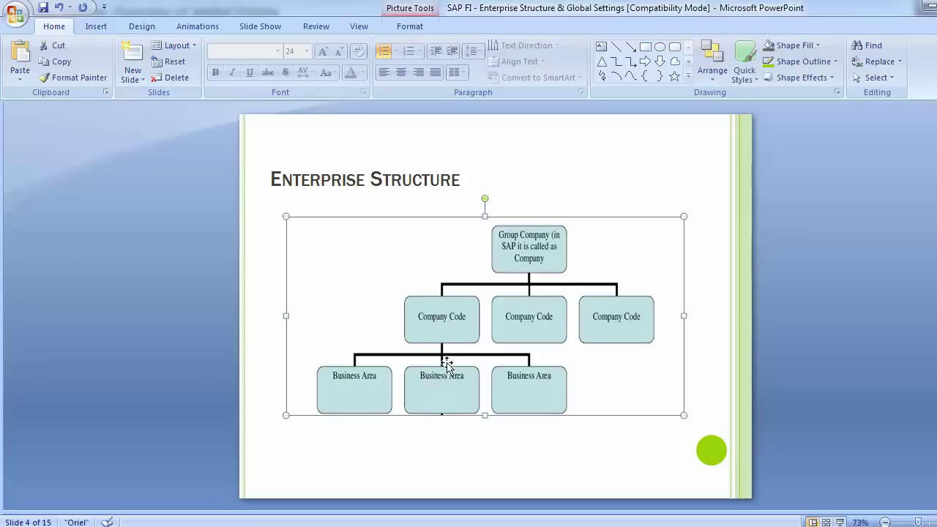
pyautogui.click(170, 318)
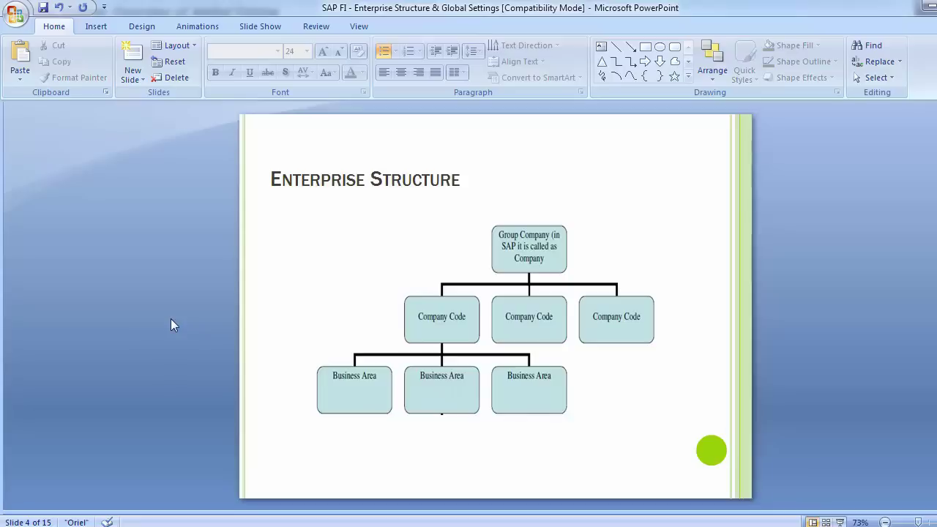
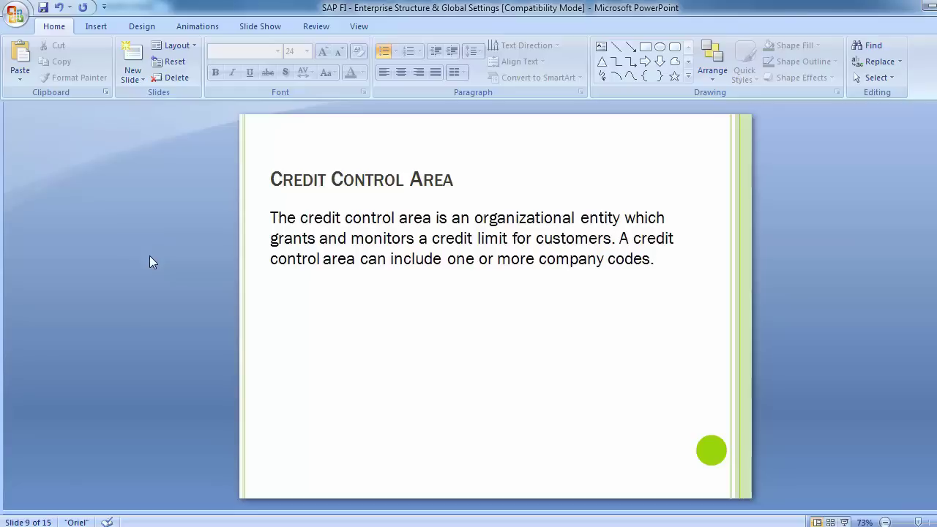
pyautogui.scroll(4, 150, 262)
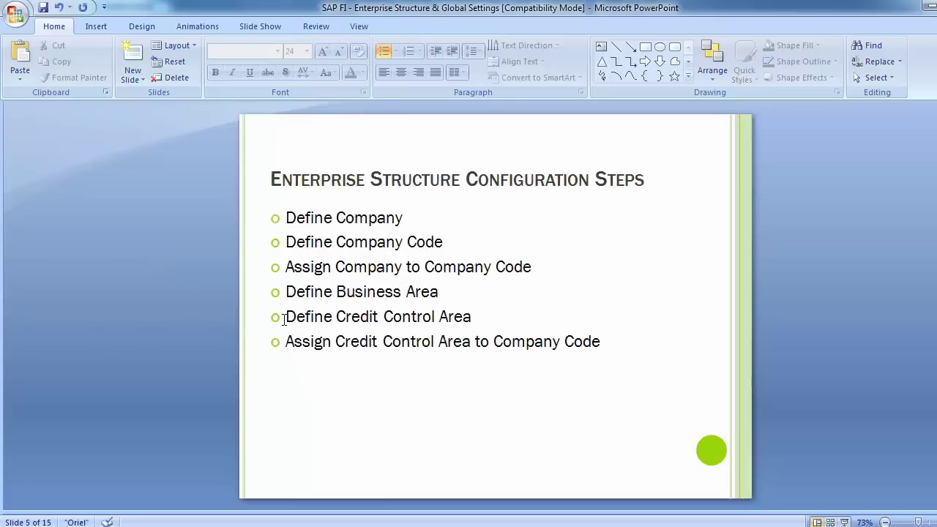
pyautogui.moveTo(283, 320); pyautogui.dragTo(476, 318)
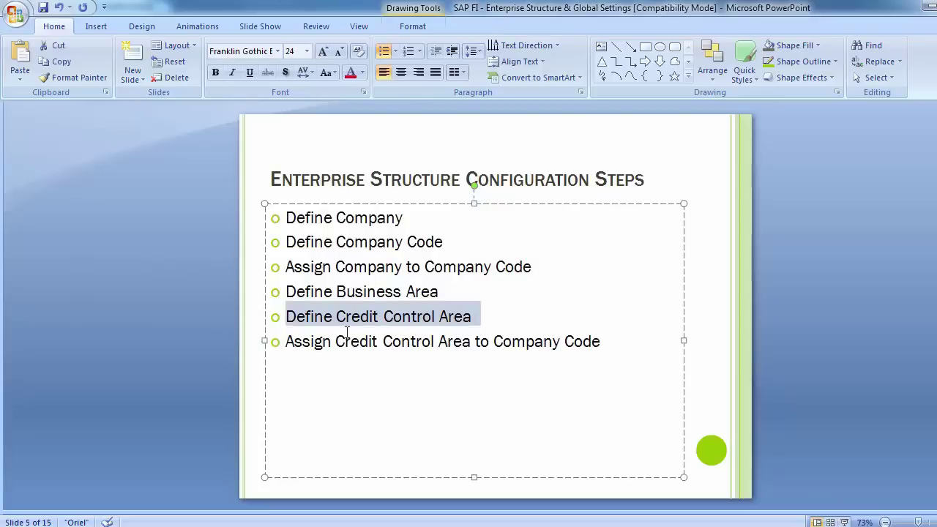
# Switch from the configuration steps slide to SAP and start a new entry in the Define Credit Control Area activity.
pyautogui.moveTo(284, 342); pyautogui.dragTo(604, 338)
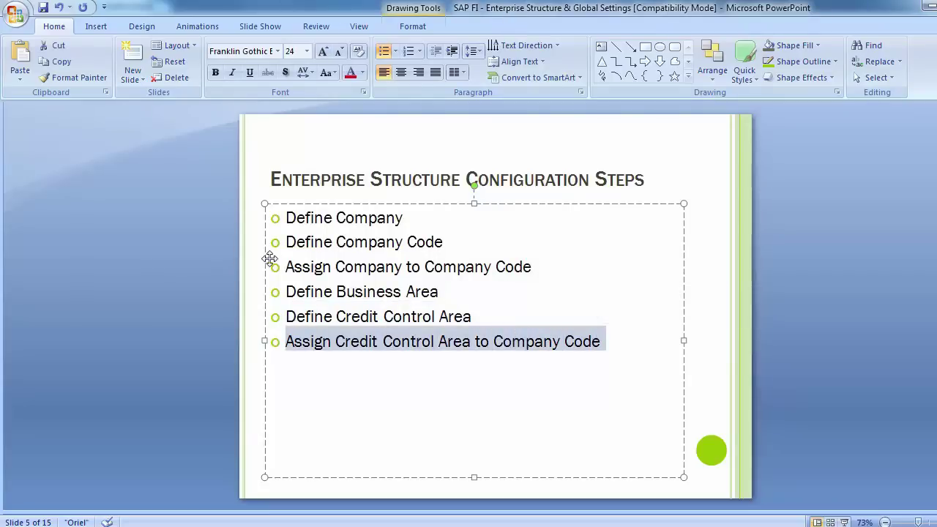
pyautogui.click(191, 286)
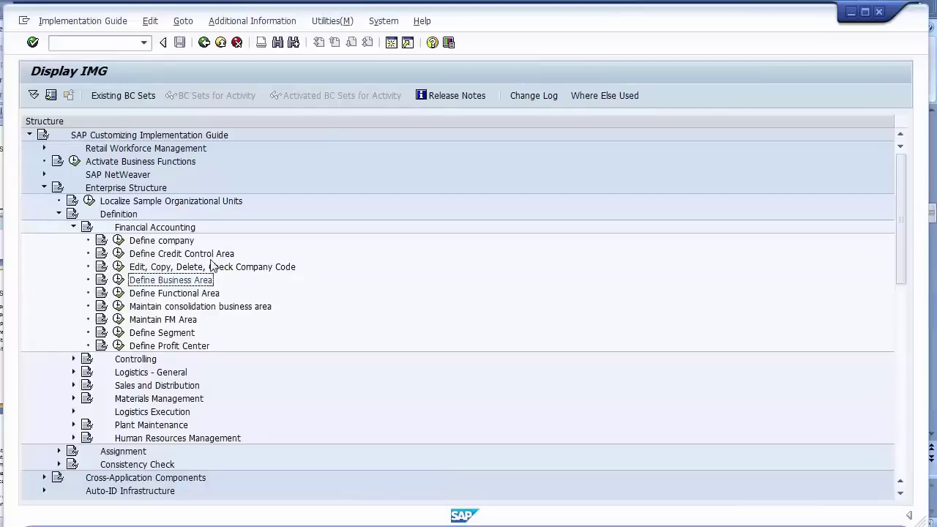
pyautogui.click(205, 255)
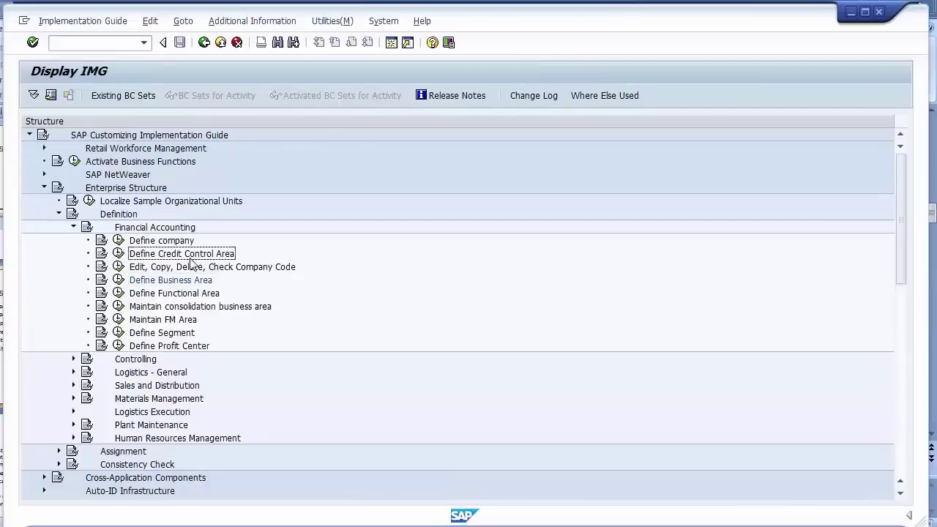
pyautogui.click(119, 254)
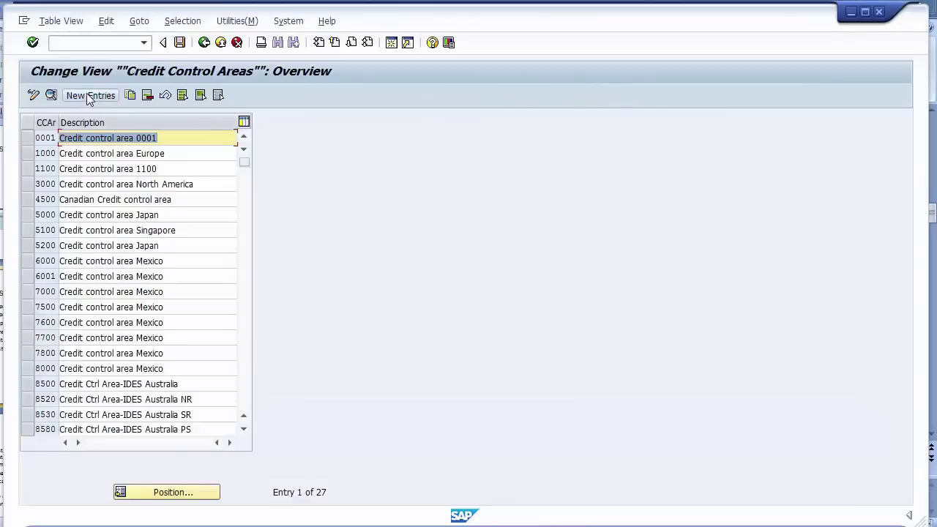
pyautogui.click(86, 96)
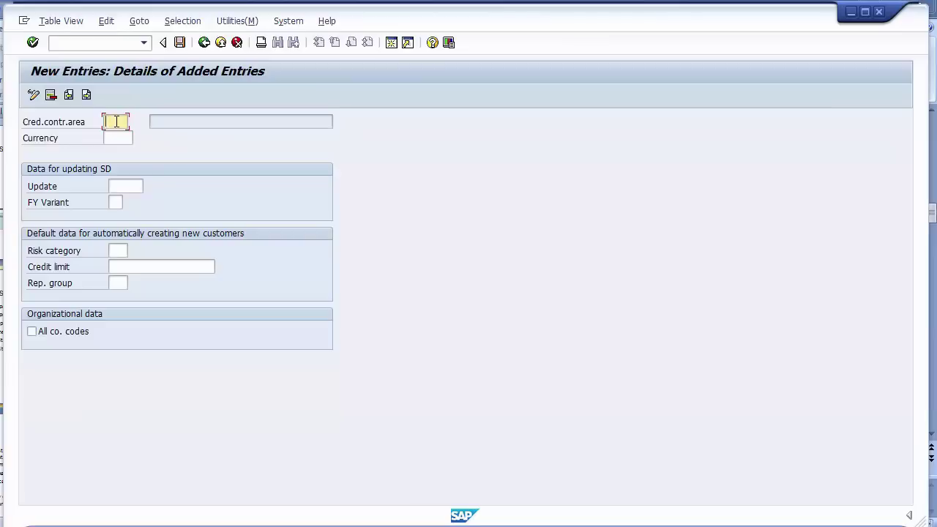
# Enter credit control area 1200 with currency USD and a default credit limit of 1000000 for new customers.
pyautogui.write('1200')
pyautogui.click(122, 137)
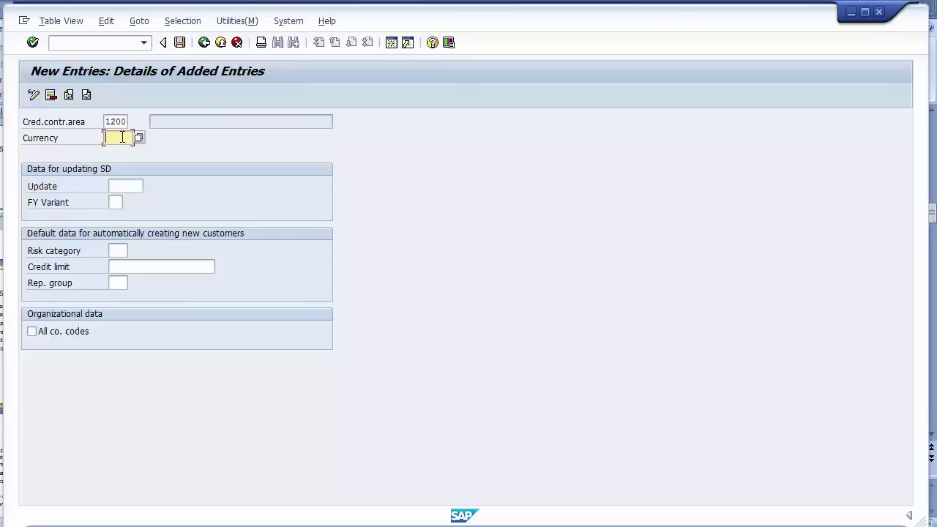
pyautogui.write('USD')
pyautogui.click(119, 249)
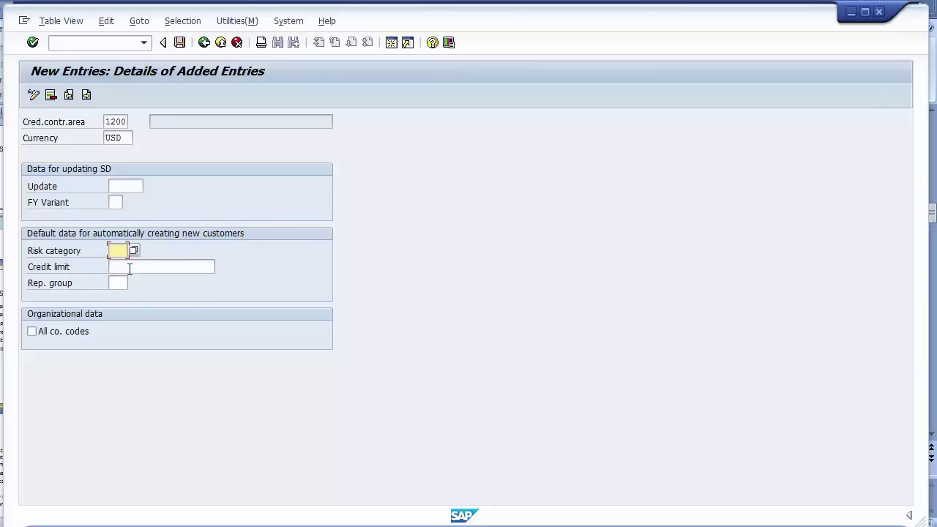
pyautogui.click(129, 269)
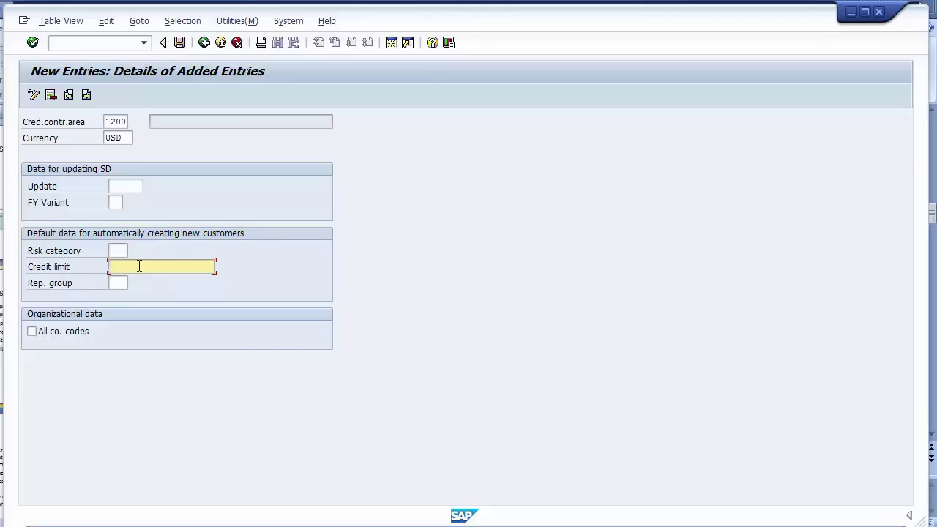
pyautogui.write('1')
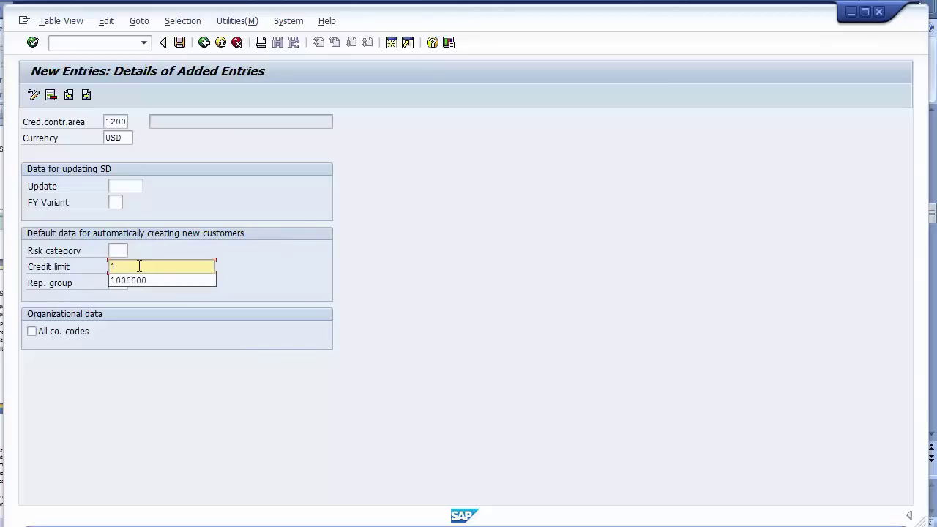
pyautogui.write('000000')
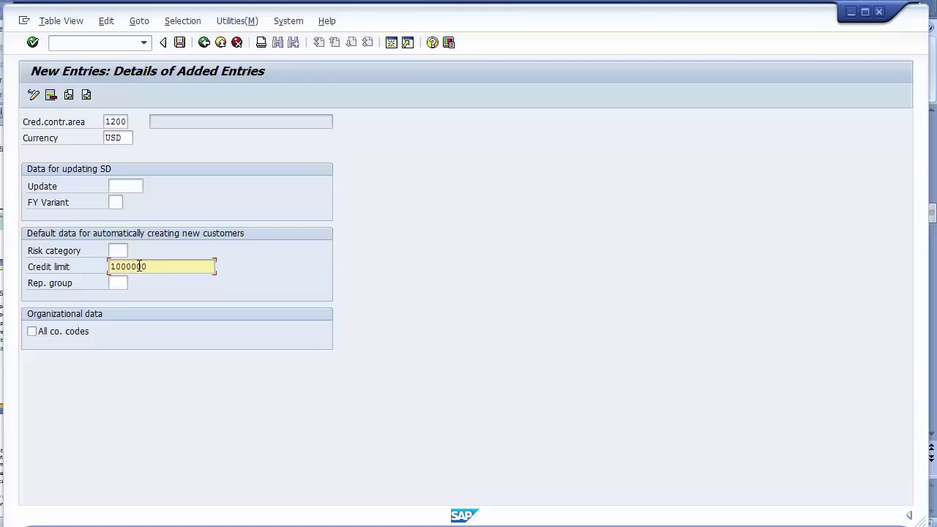
pyautogui.press('Return')
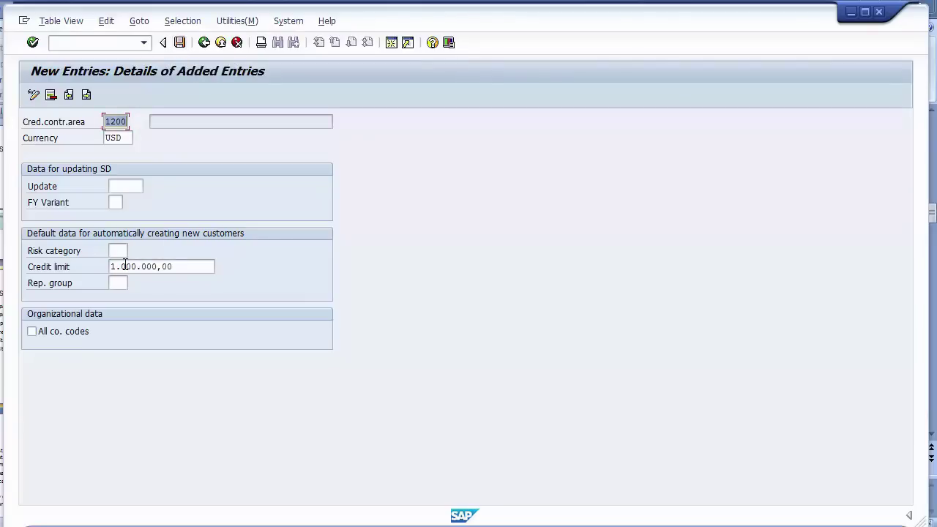
pyautogui.click(186, 268)
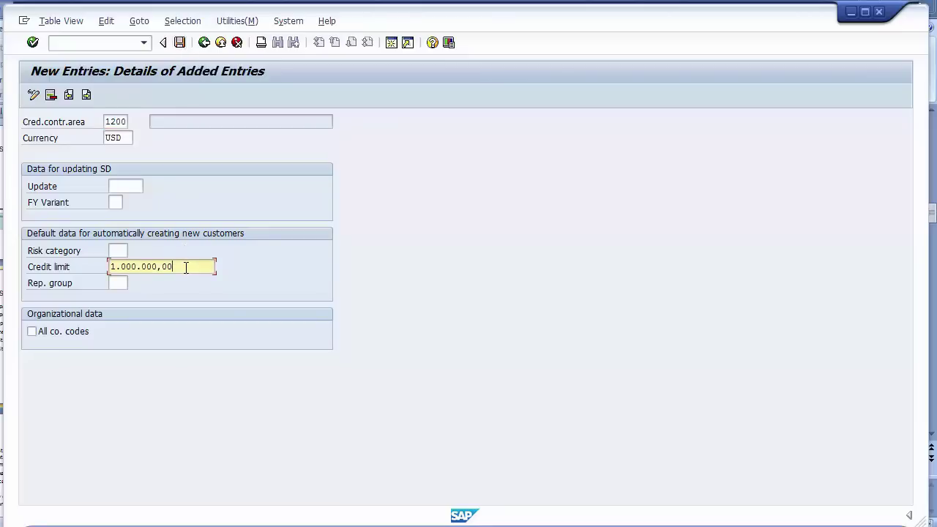
# Save the new credit control area under customizing request E81K900053 and return to the credit control areas overview.
pyautogui.click(180, 42)
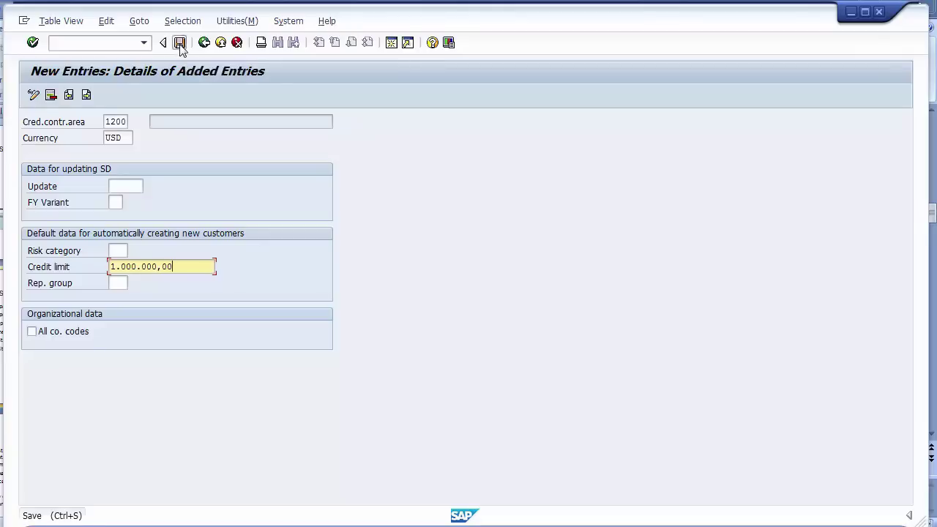
pyautogui.click(179, 43)
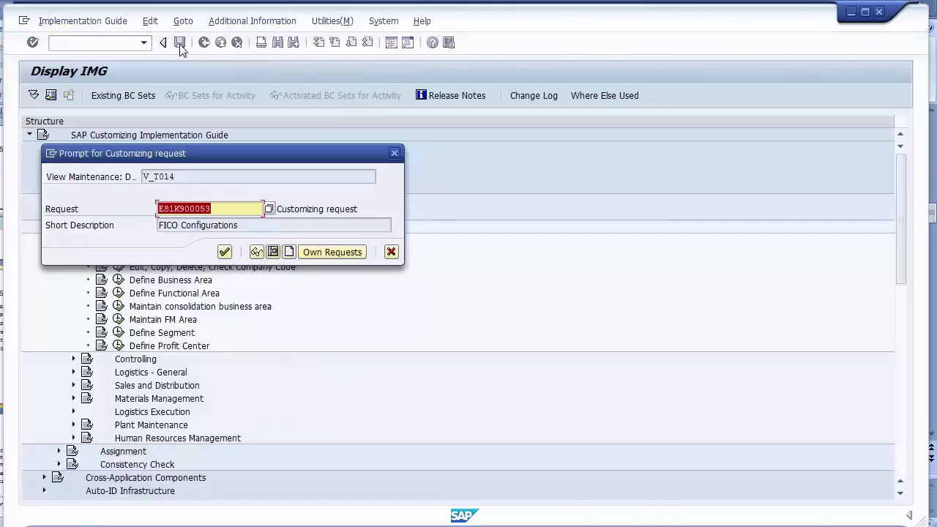
pyautogui.click(224, 252)
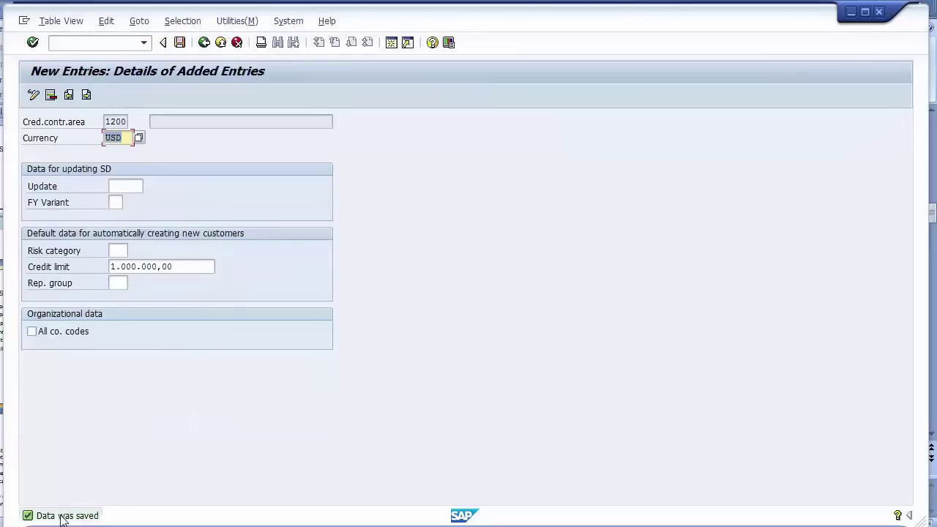
pyautogui.click(204, 44)
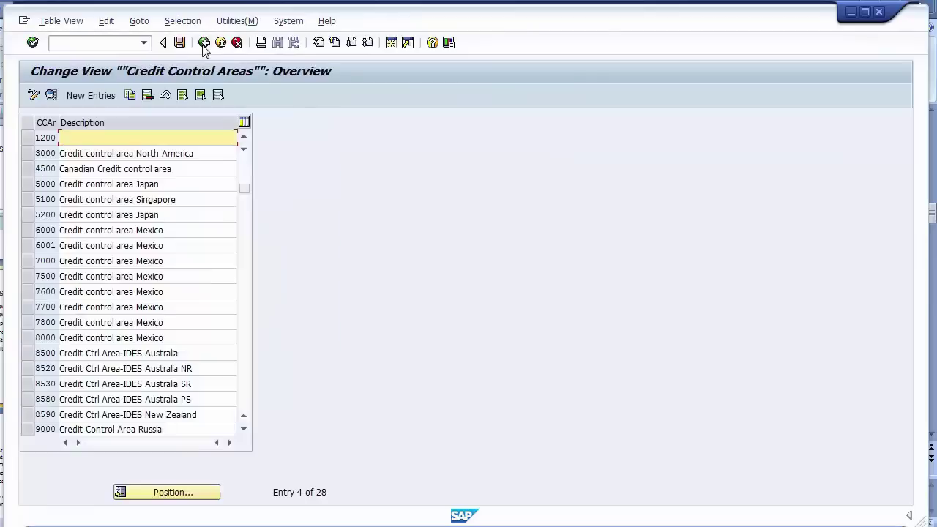
# Set the description of credit control area 1200 to "Credit control area 1200", save it and return to the implementation guide.
pyautogui.hotkey('alt', 'Tab')
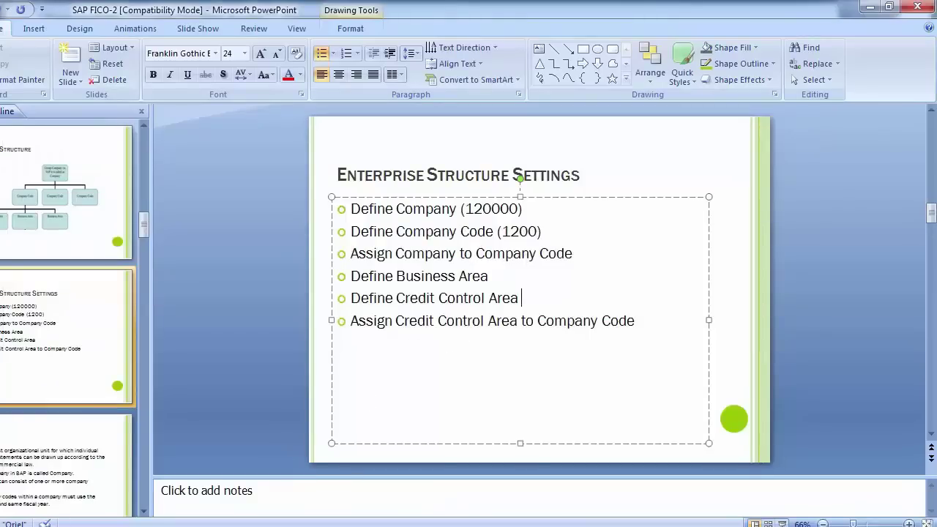
pyautogui.click(373, 486)
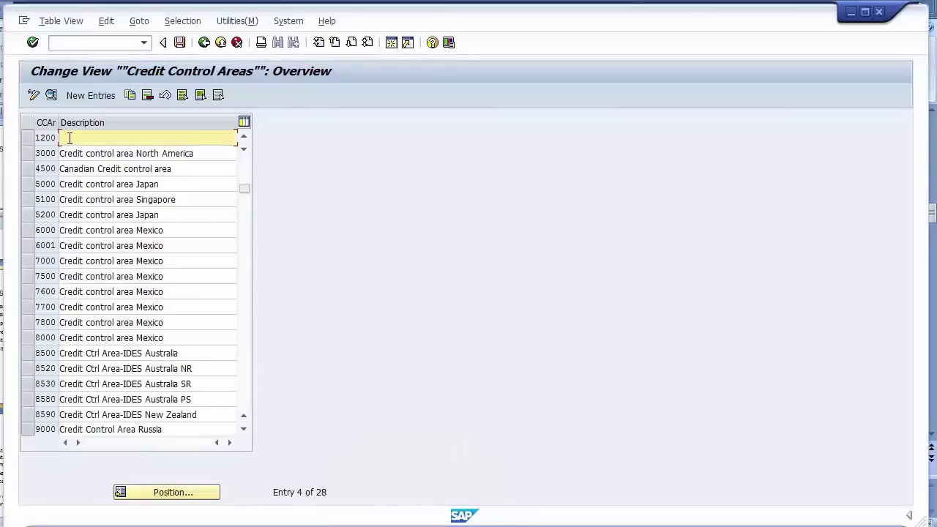
pyautogui.write('C')
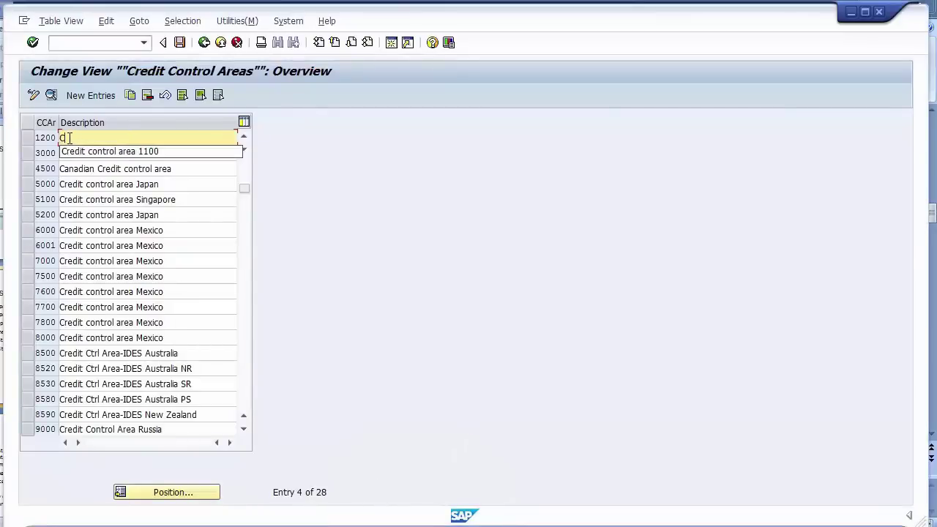
pyautogui.write('re')
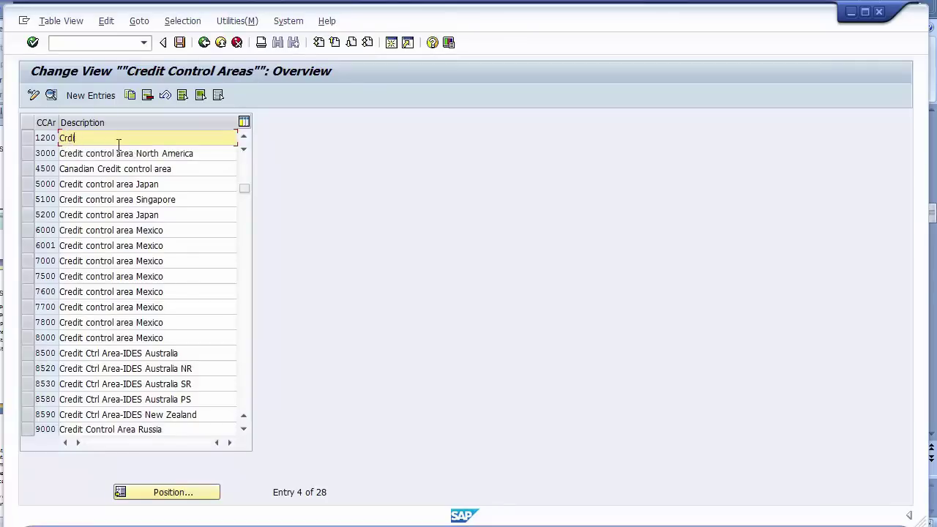
pyautogui.press('BackSpace')
pyautogui.press('BackSpace')
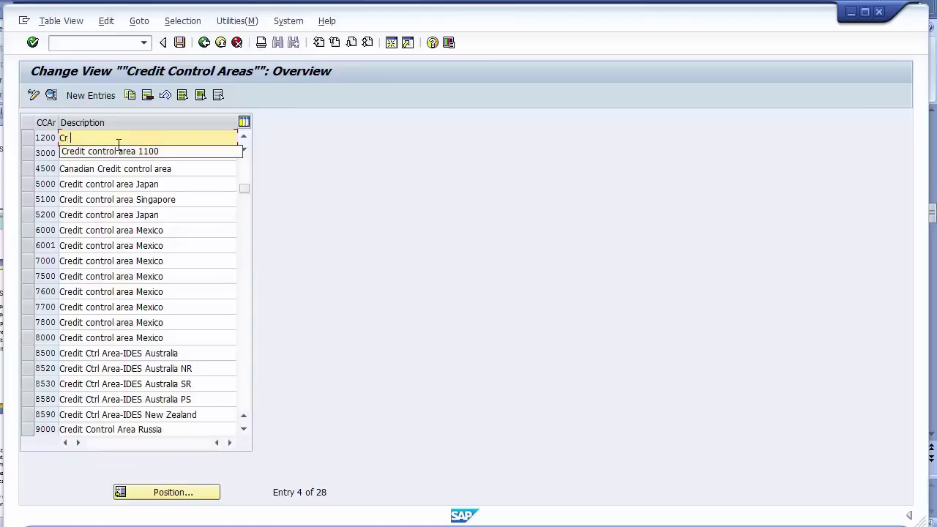
pyautogui.press('Down')
pyautogui.press('Return')
pyautogui.press('BackSpace')
pyautogui.press('BackSpace')
pyautogui.write('200')
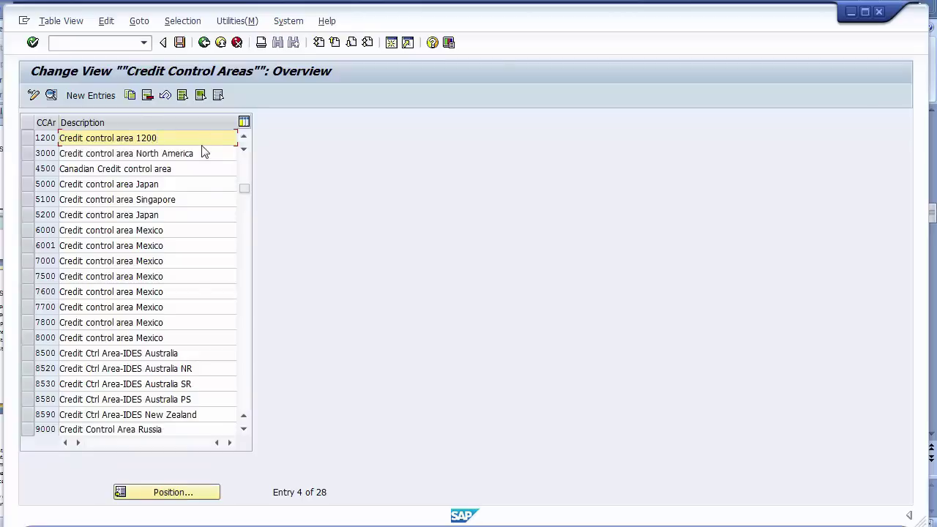
pyautogui.click(180, 43)
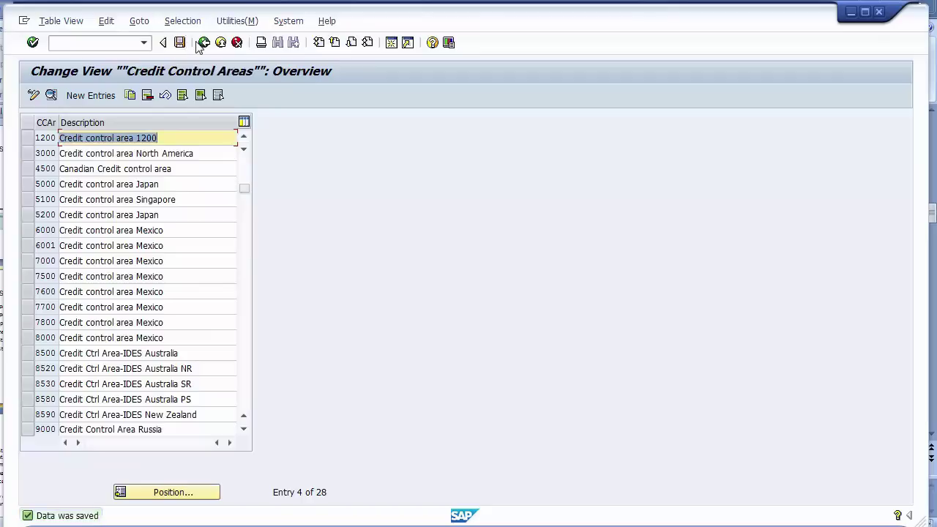
pyautogui.click(204, 43)
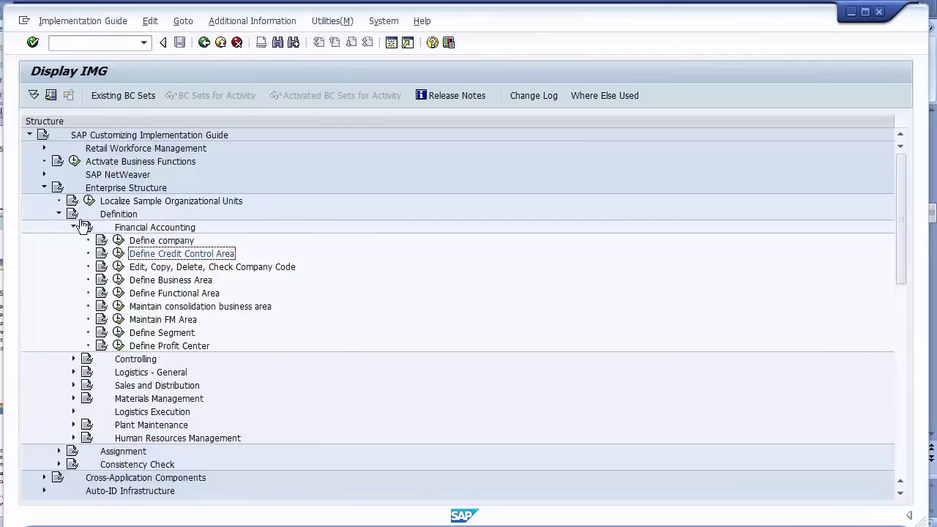
# Collapse the Definition node and open Assign company code to credit control area under Assignment > Financial Accounting.
pyautogui.click(110, 214)
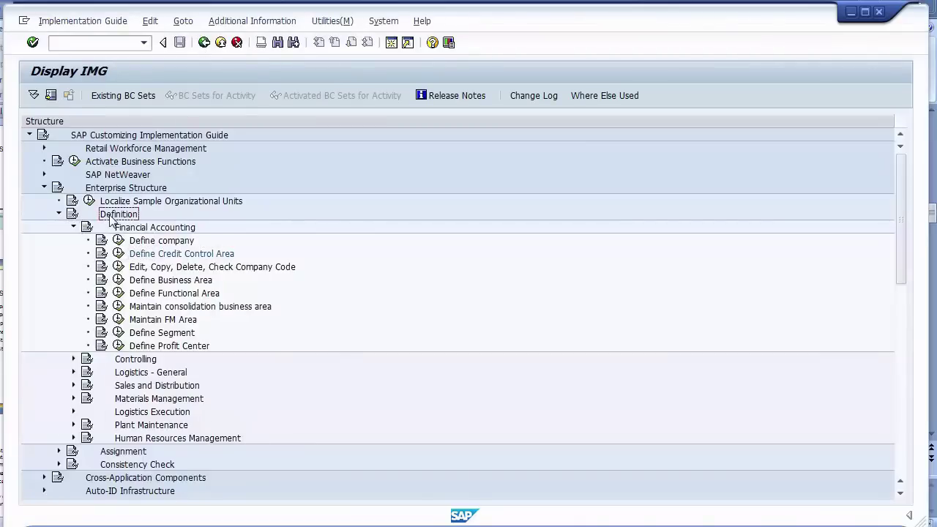
pyautogui.click(60, 215)
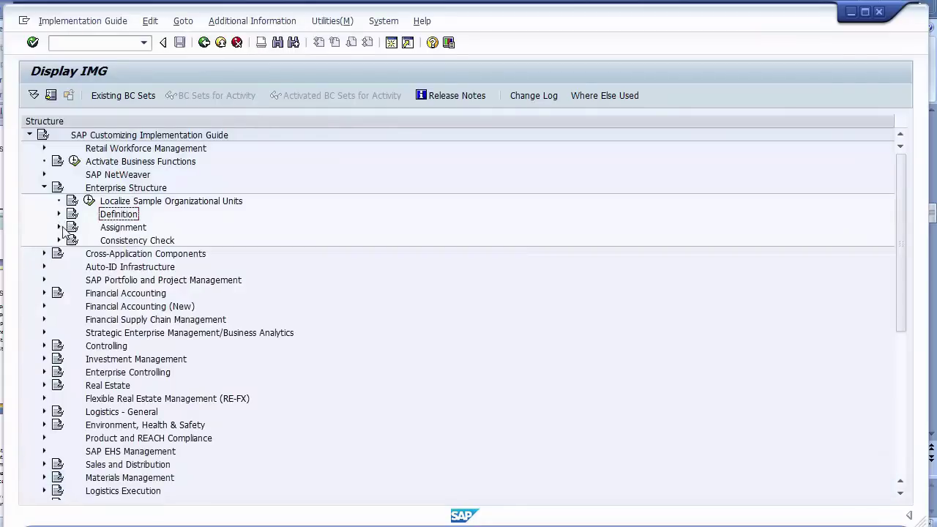
pyautogui.click(79, 231)
pyautogui.click(60, 228)
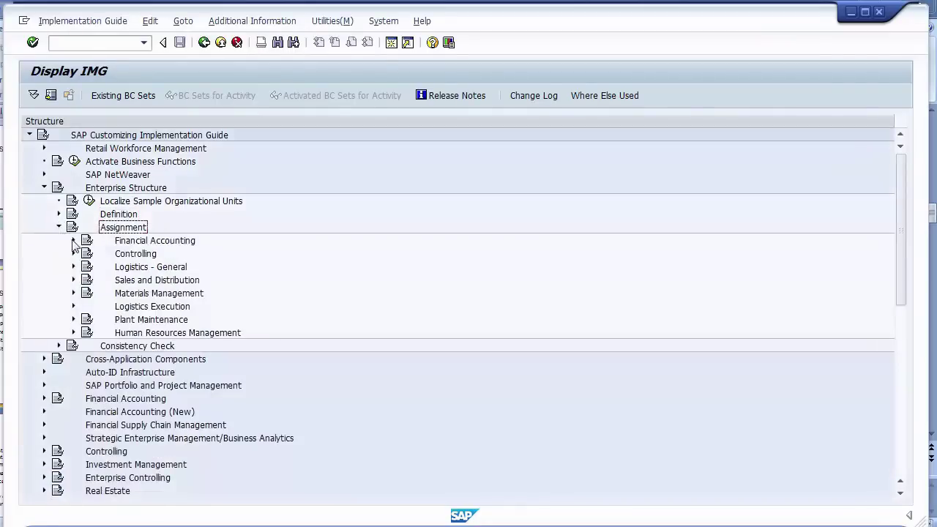
pyautogui.click(122, 242)
pyautogui.click(73, 240)
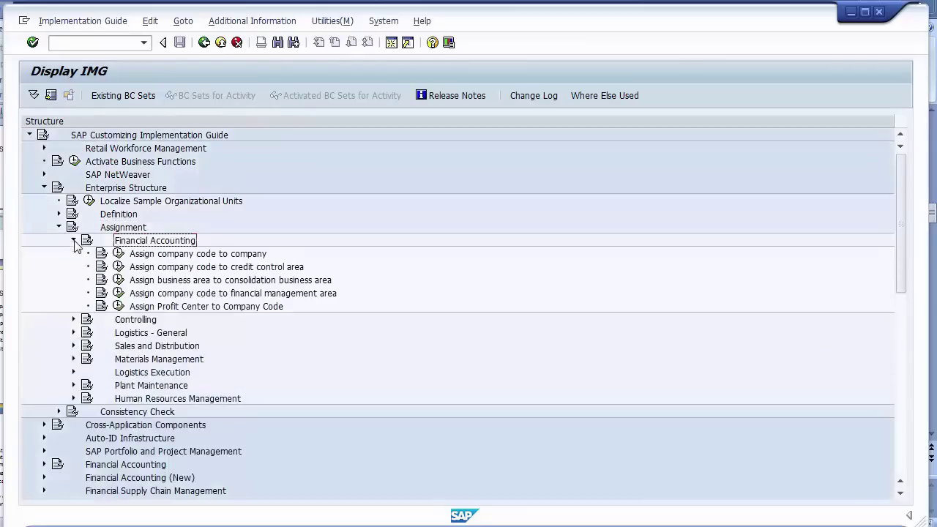
pyautogui.click(224, 270)
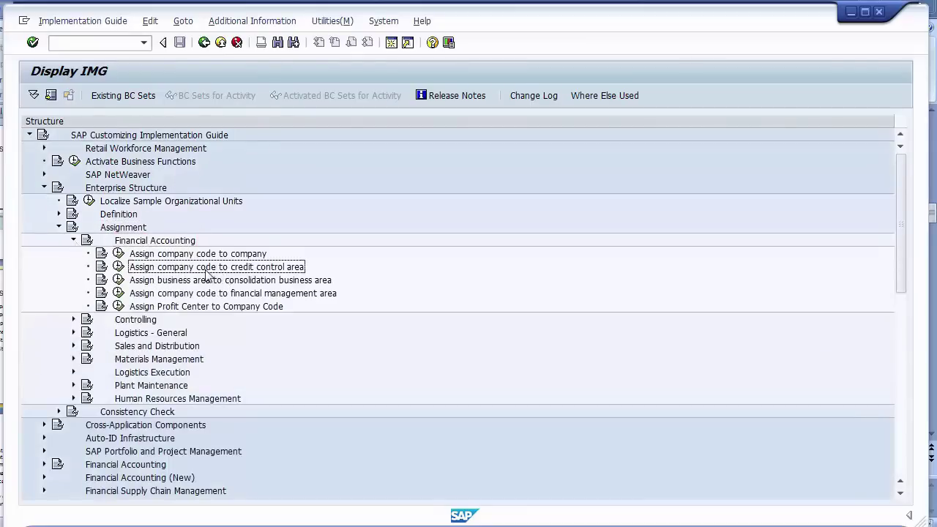
pyautogui.click(119, 268)
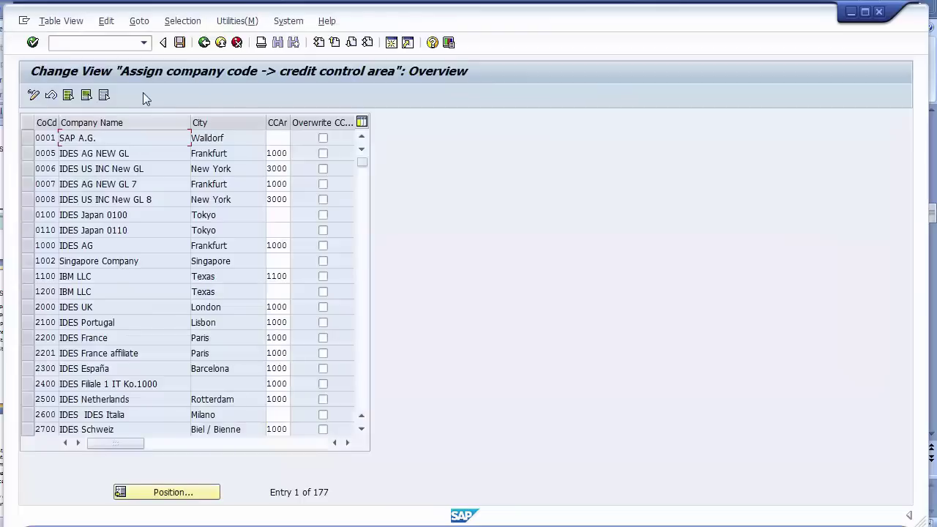
# Position the list at company code 1200 and assign credit control area 1200 to it from the available entries.
pyautogui.click(148, 494)
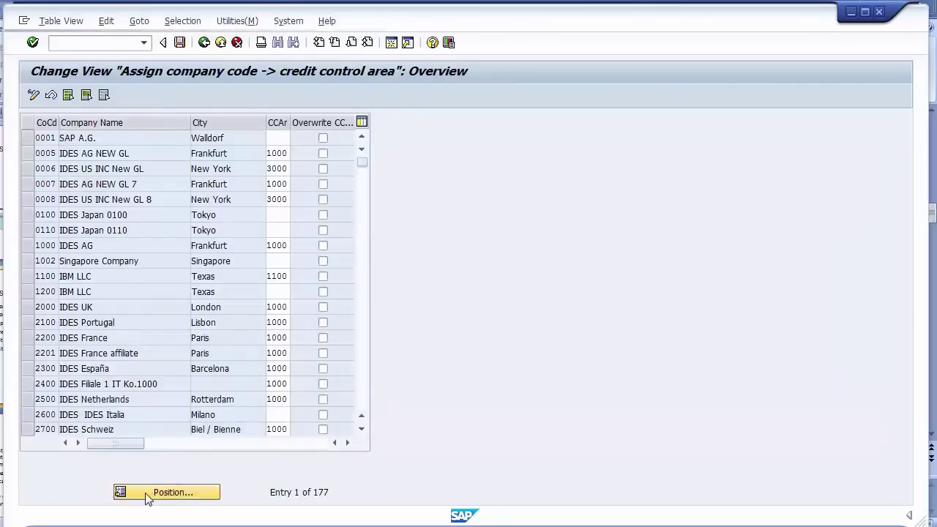
pyautogui.write('1')
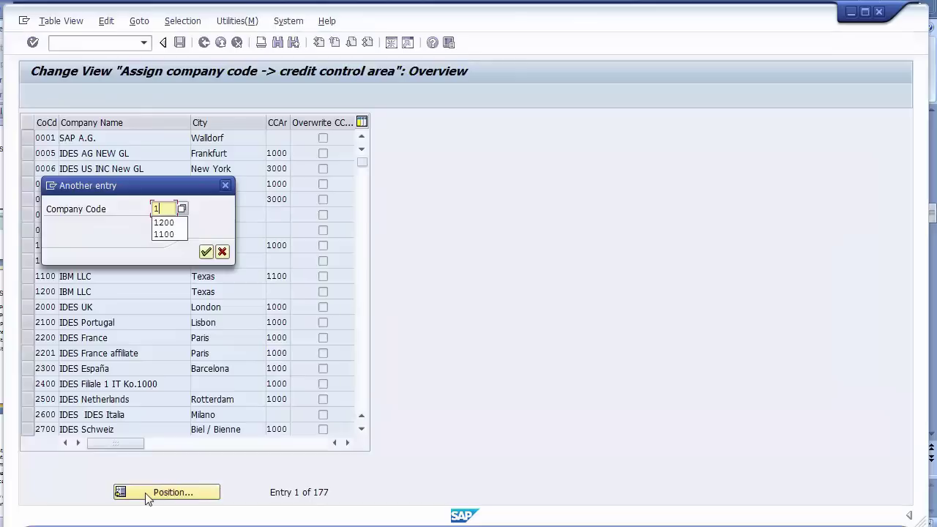
pyautogui.write('200')
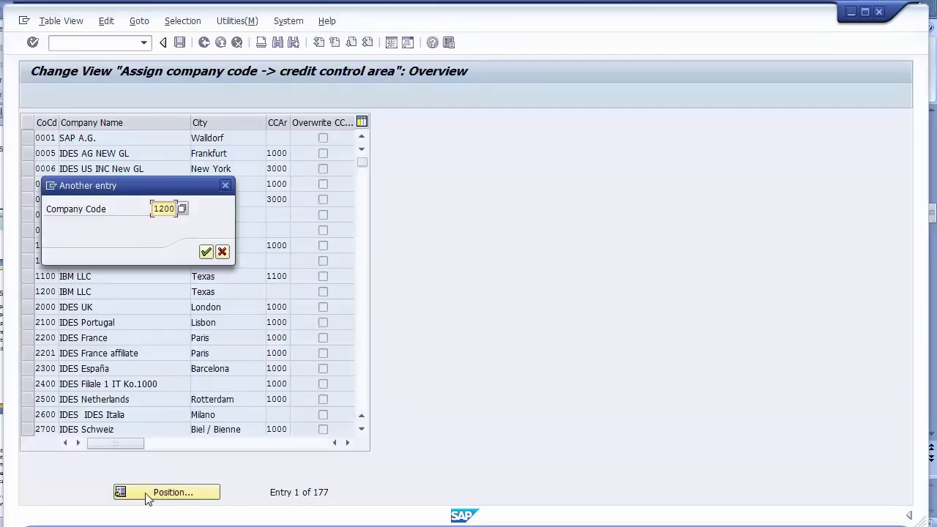
pyautogui.press('Return')
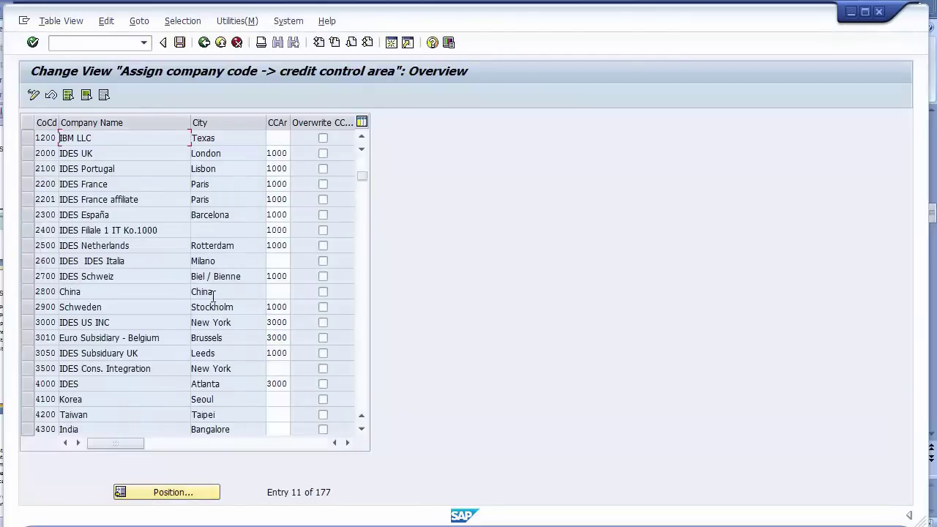
pyautogui.click(279, 139)
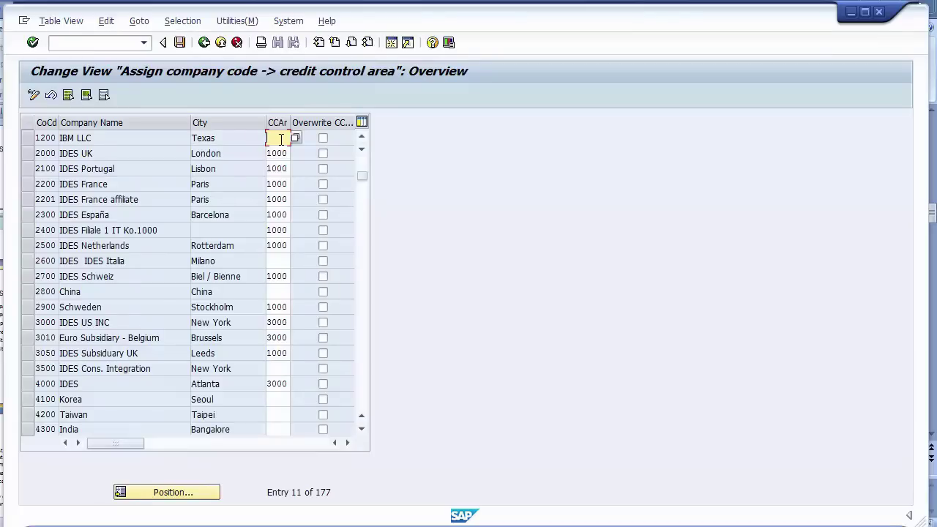
pyautogui.press('Return')
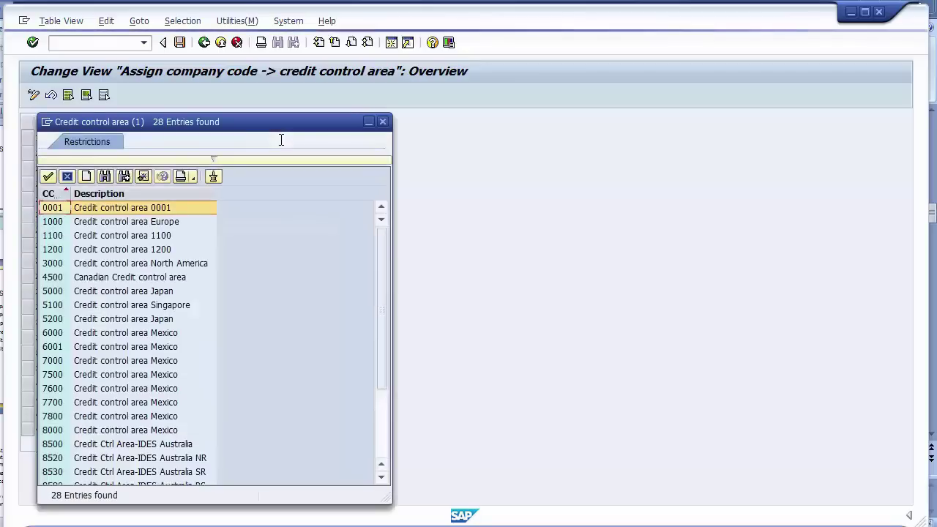
pyautogui.click(130, 248)
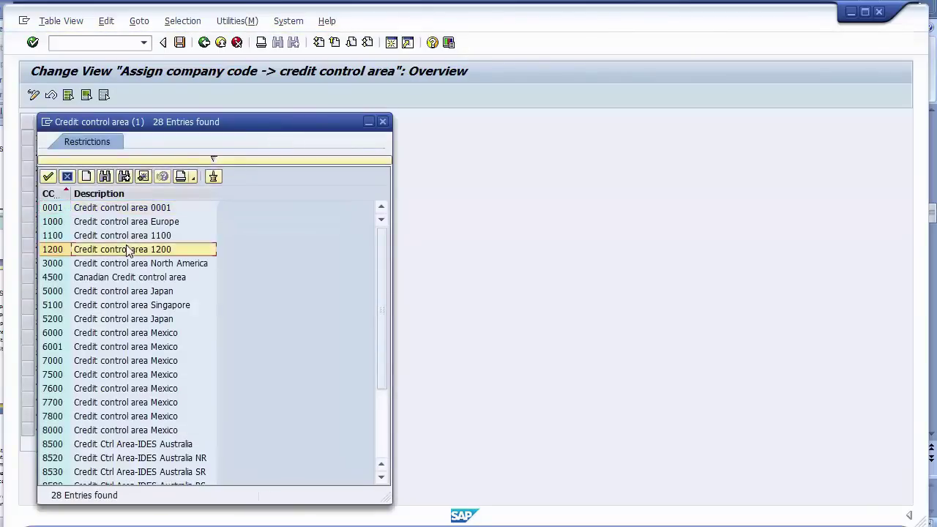
pyautogui.doubleClick(53, 251)
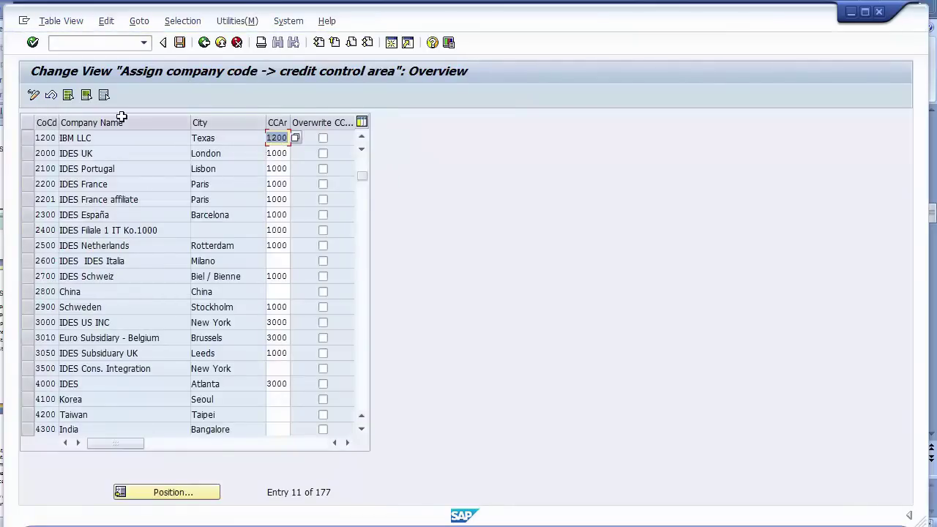
# Save the credit control area assignment under customizing request E81K900053 and switch to the SAP FICO-2 presentation in PowerPoint.
pyautogui.click(180, 42)
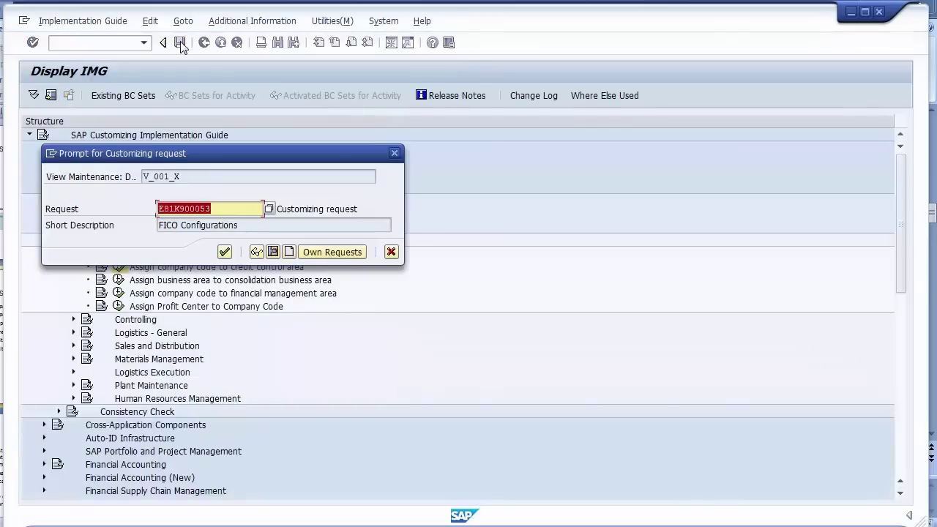
pyautogui.click(224, 252)
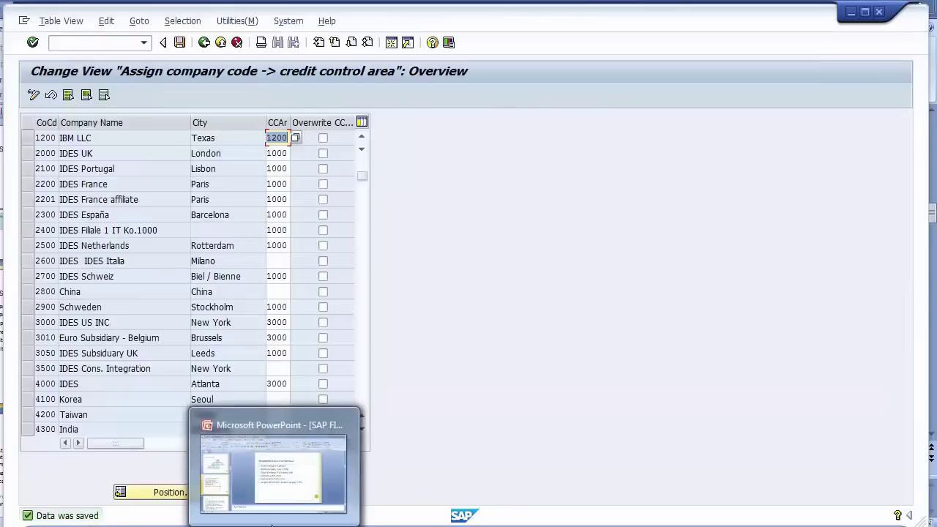
pyautogui.click(280, 440)
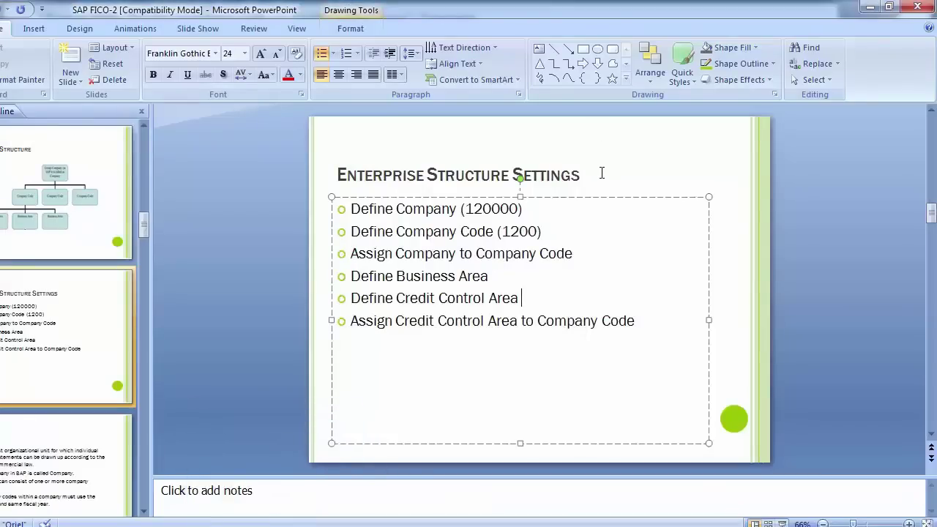